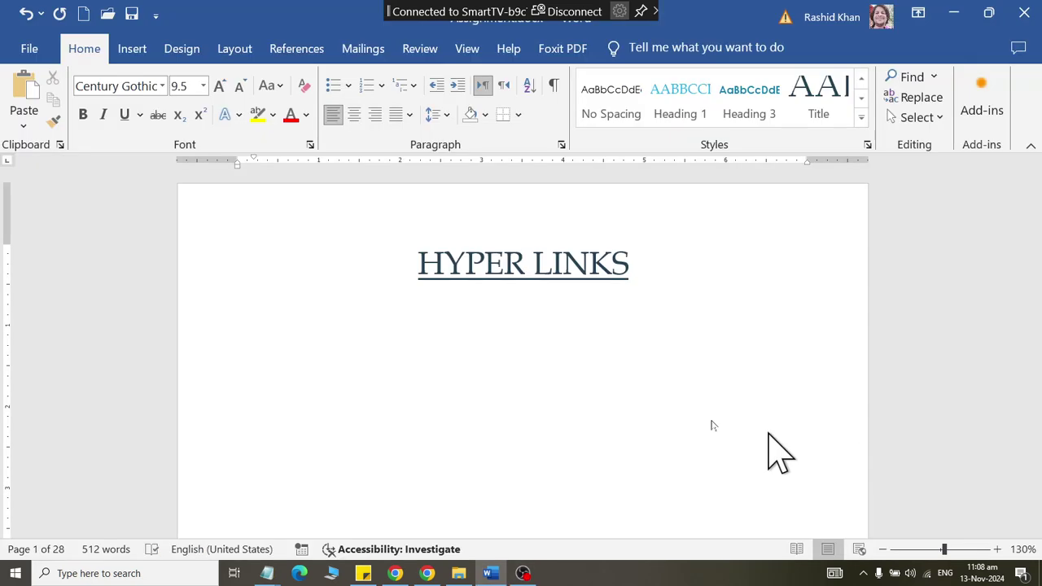
- Place the cursor on the empty line below the HYPER LINKS heading and show the Insert ribbon
drag(419, 262, 648, 262)
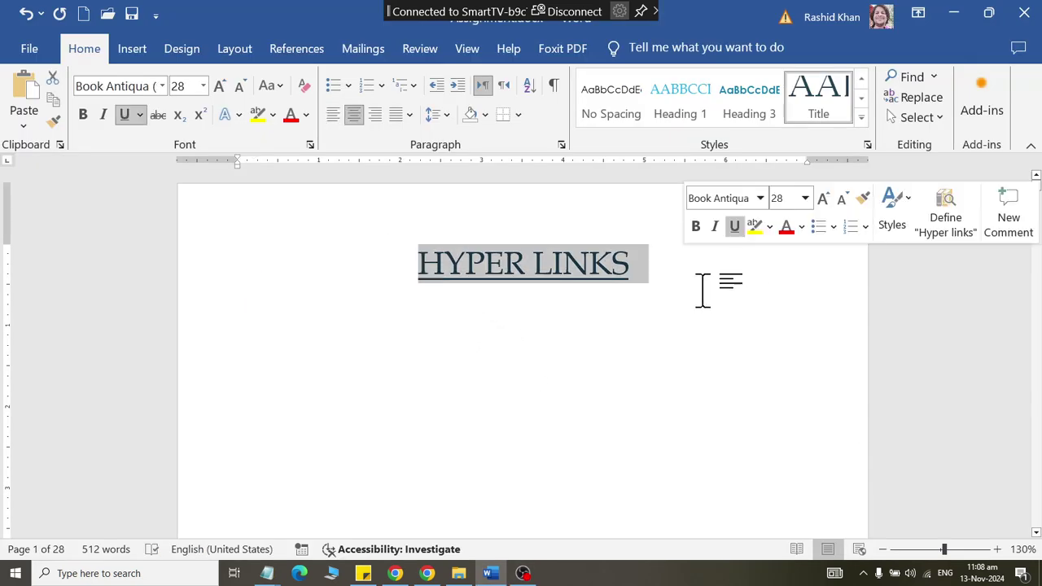
click(241, 311)
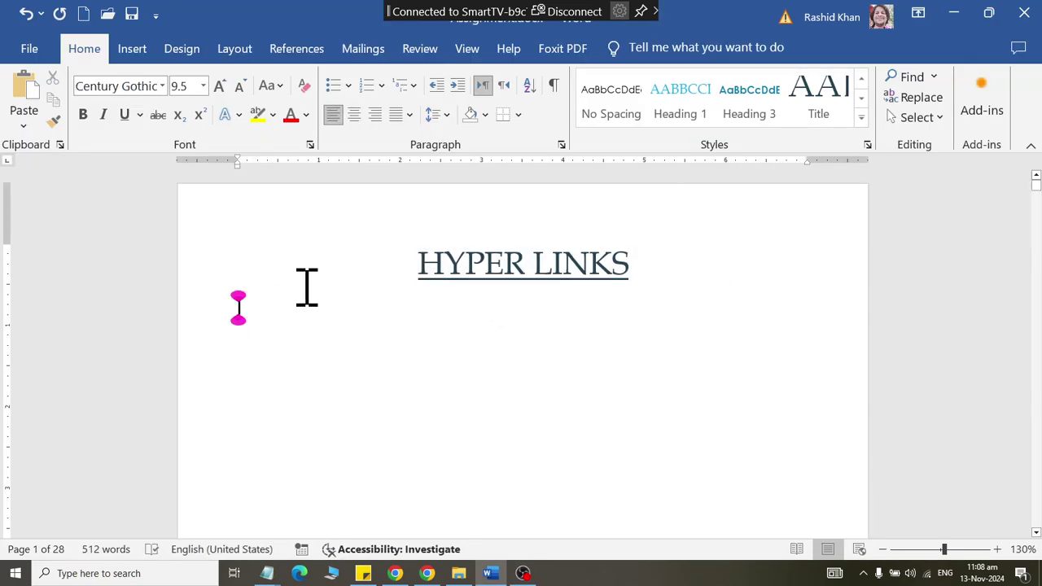
ctrl+scroll(307, 287, up, 6)
ctrl+scroll(307, 286, down, 2)
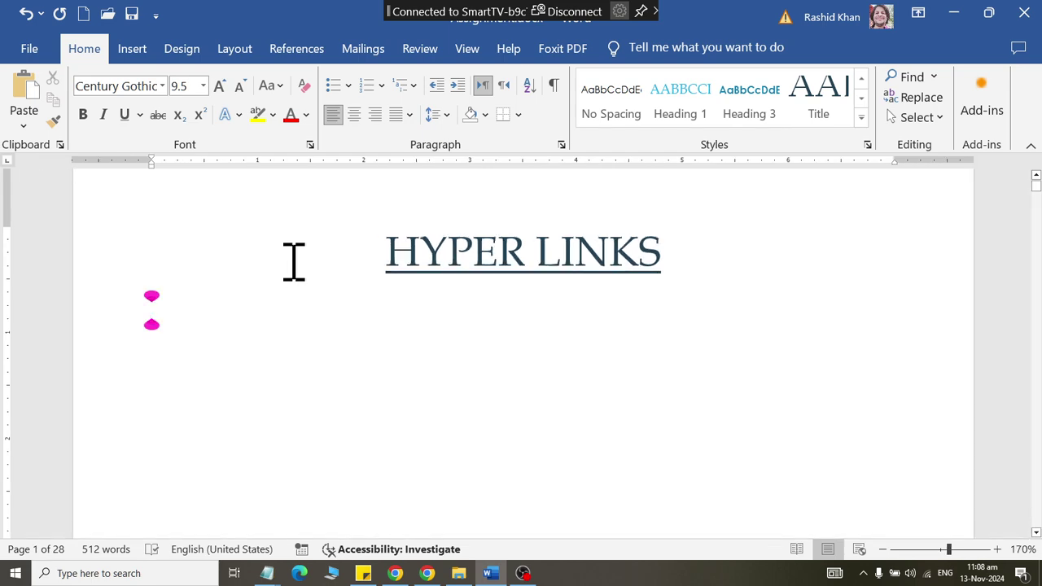
drag(535, 253, 671, 253)
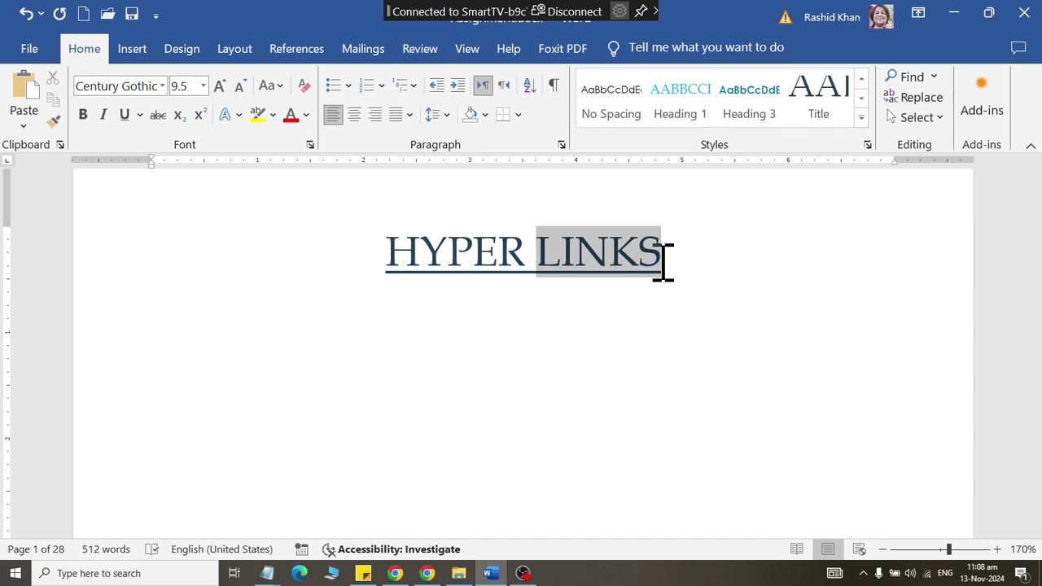
click(163, 324)
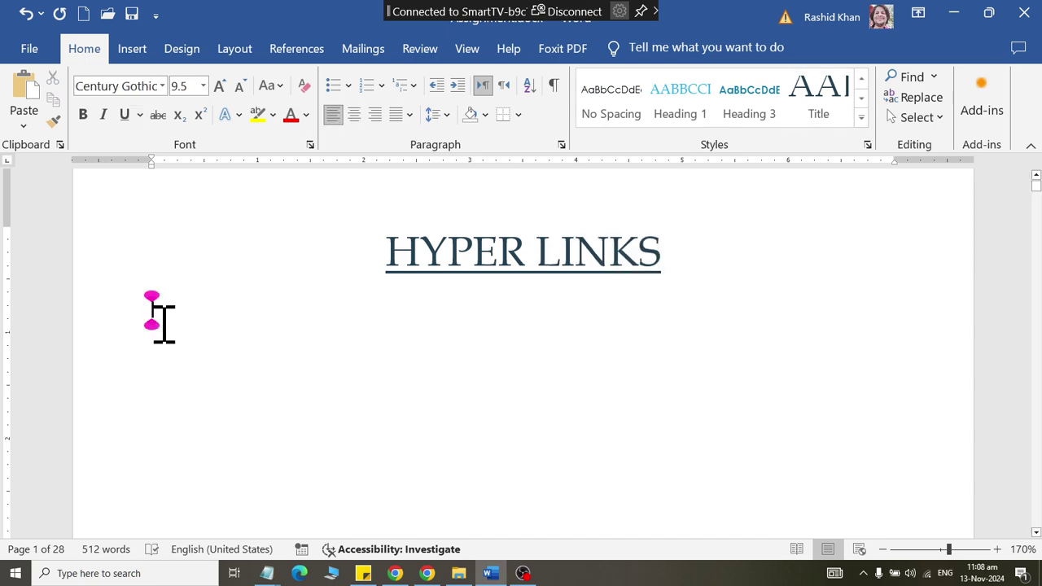
click(133, 49)
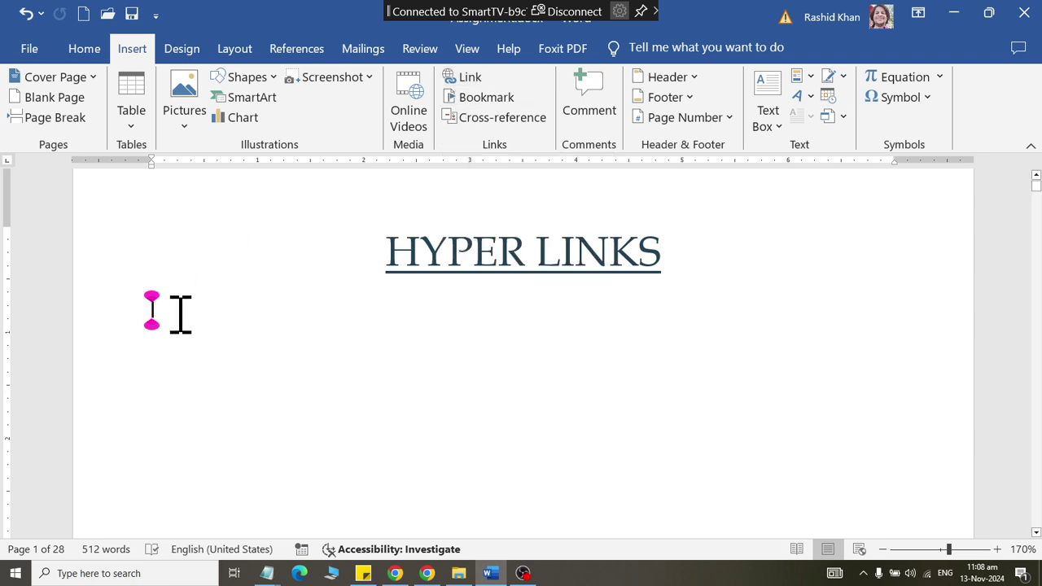
- Type Website, Document and Image on separate lines below the heading
text(web)
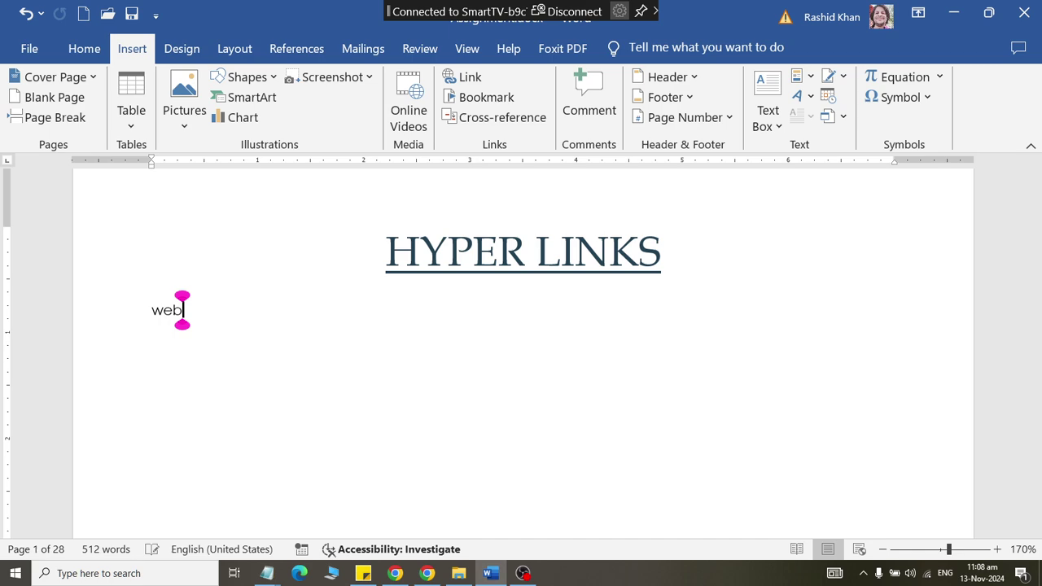
text(Website)
key(Return)
text(docum)
key(Return)
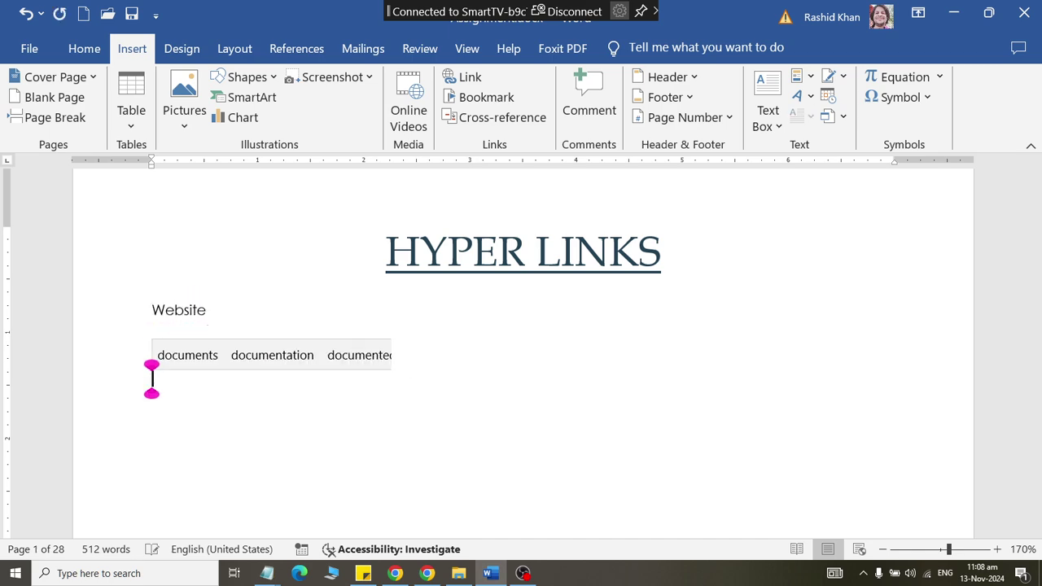
text(Image)
key(Return)
- Add Video, Spread sheet and Shapes as the next three lines of the list
text(video)
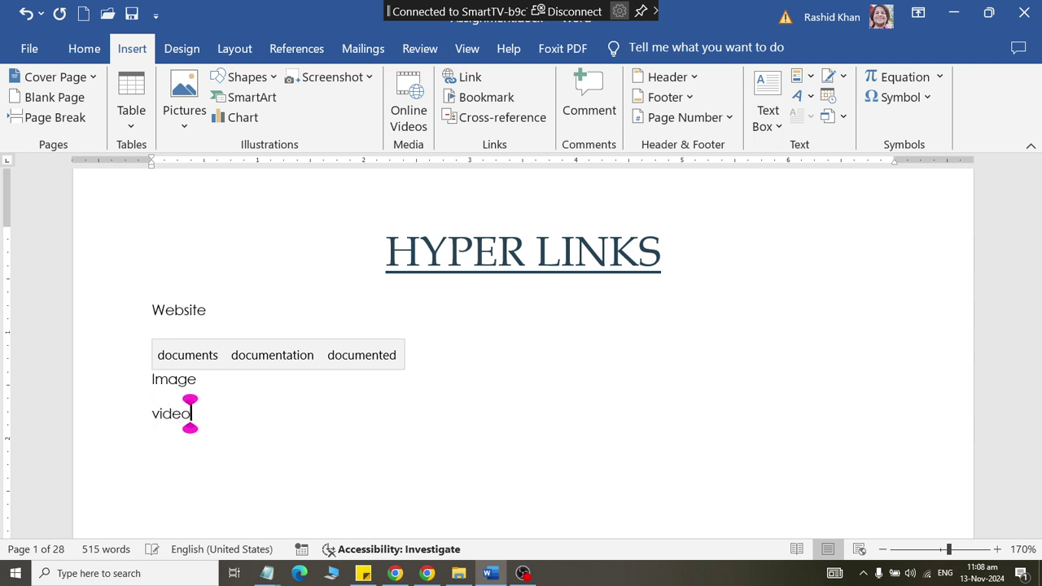
key(Return)
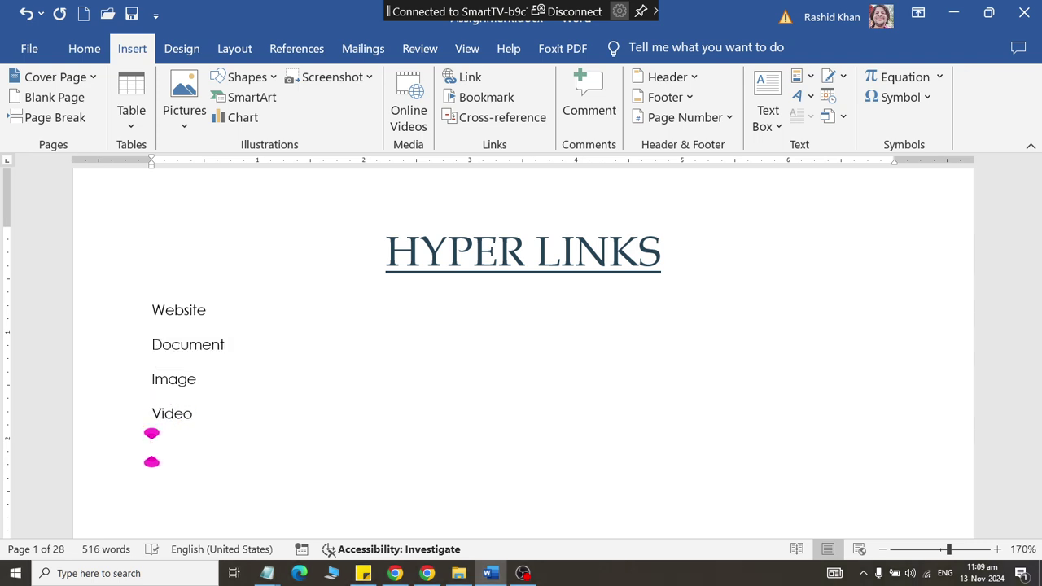
text(spre)
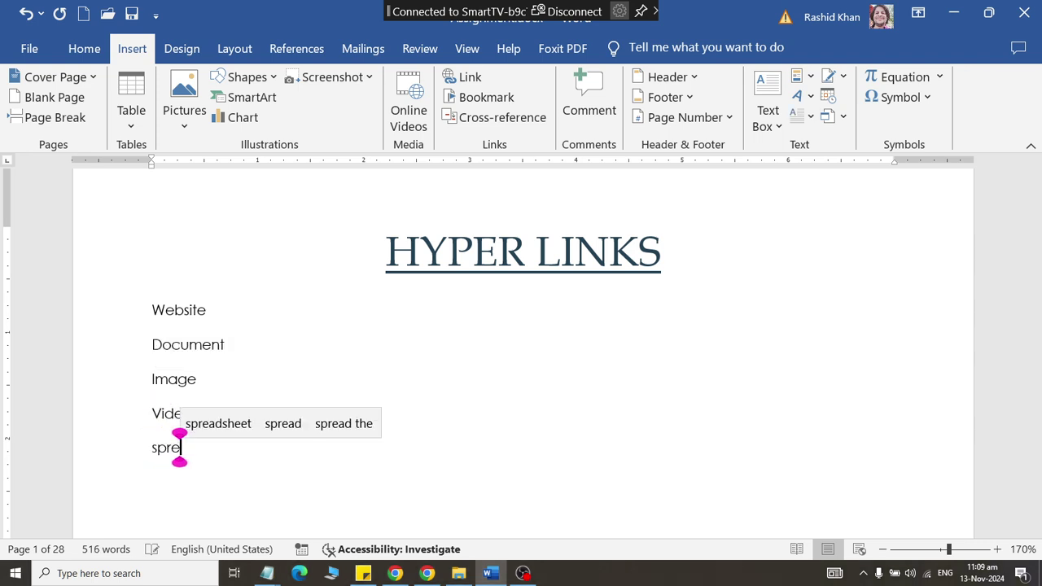
text(ad sheet)
key(Return)
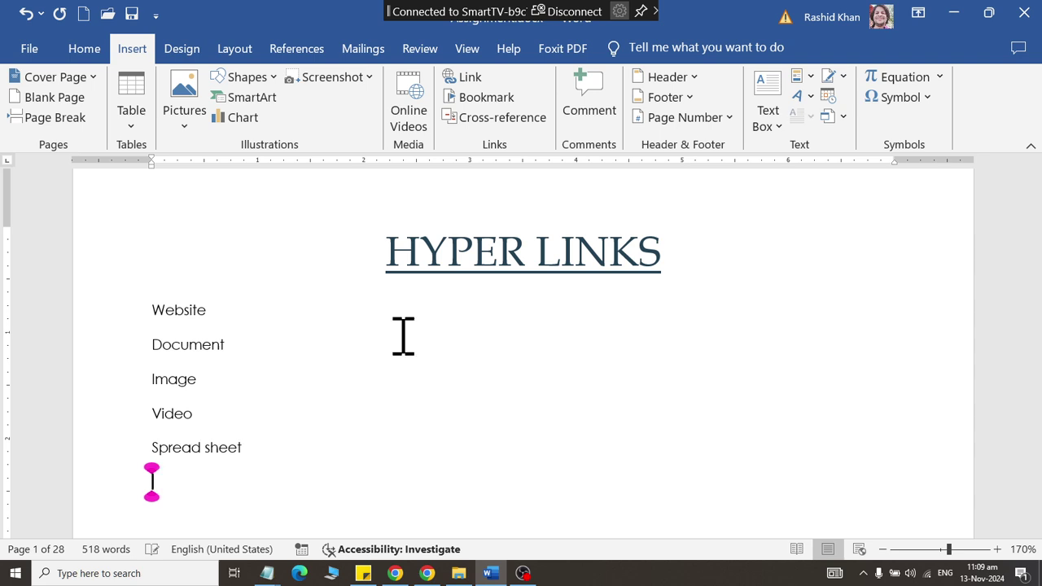
scroll(442, 309, down, 1)
text(shapes)
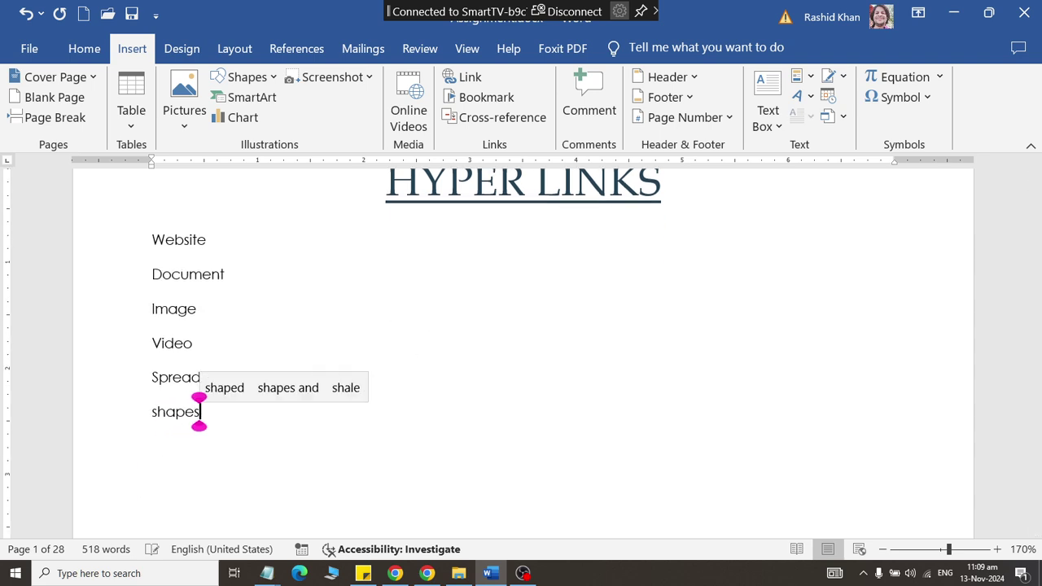
key(Return)
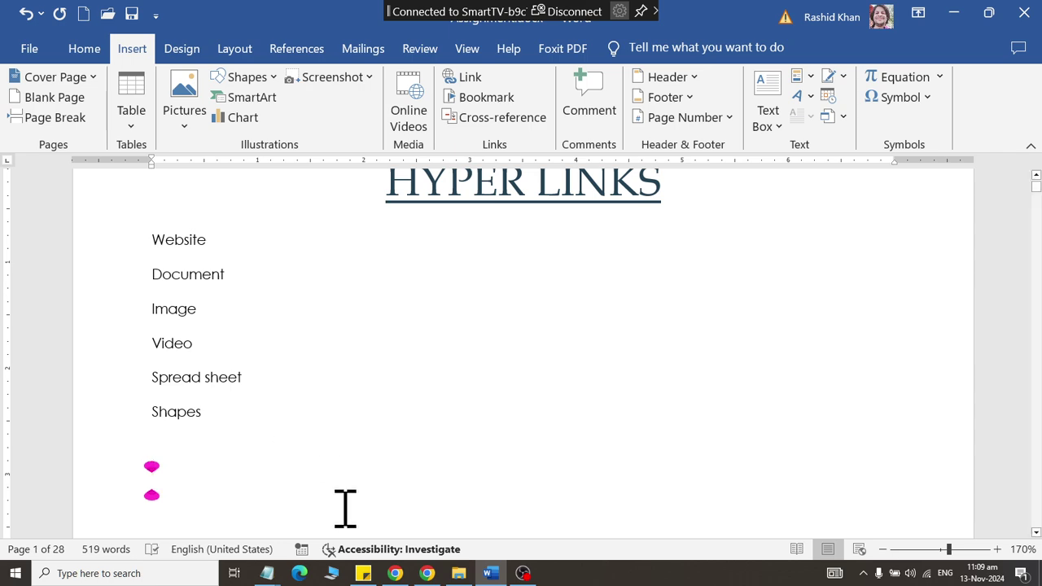
- In File Explorer, find Microsoft Excel.png in Documents\latest, then return to Word
click(458, 573)
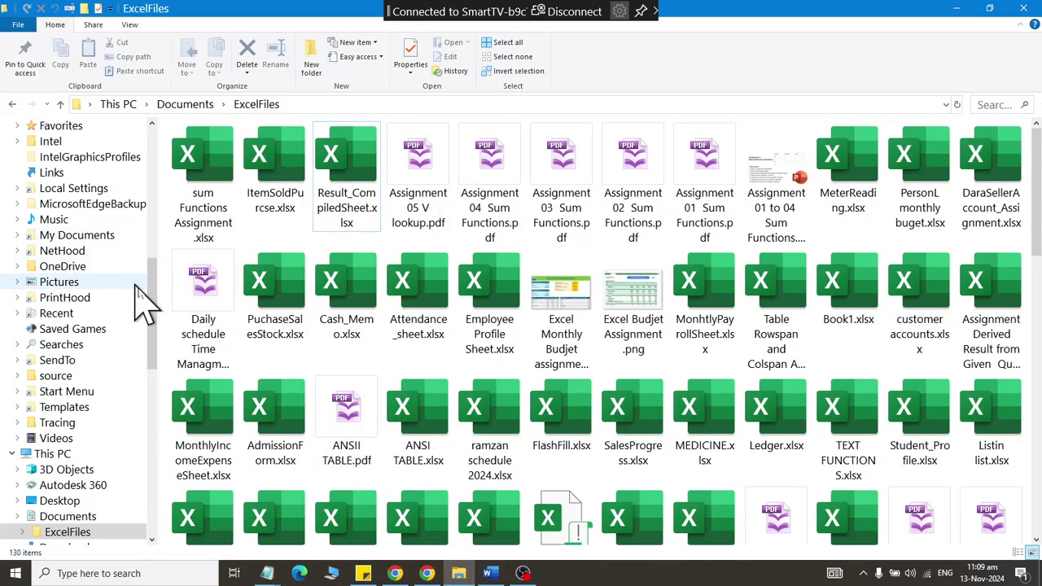
drag(152, 298, 146, 162)
click(62, 162)
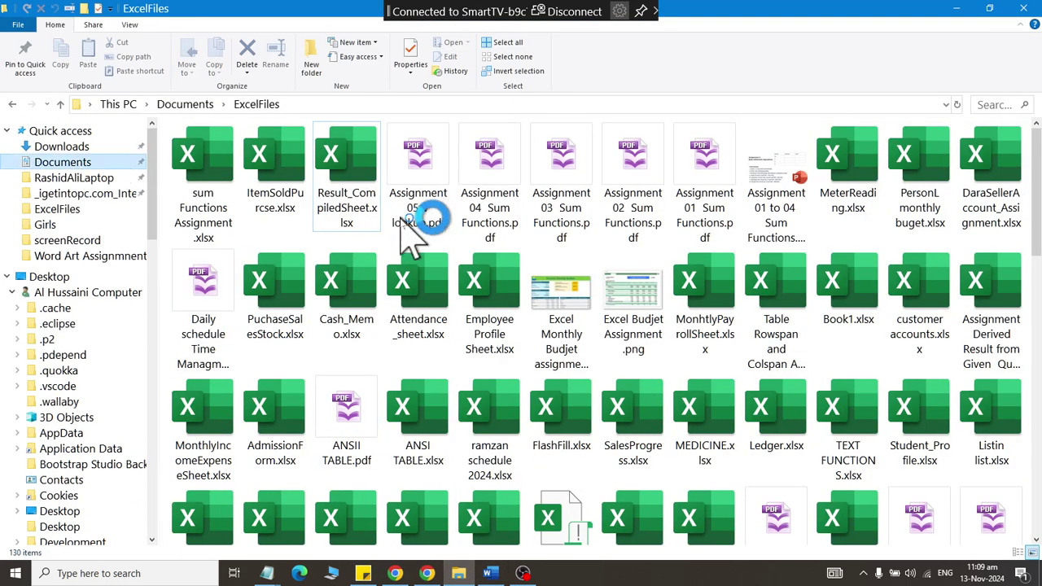
text(la)
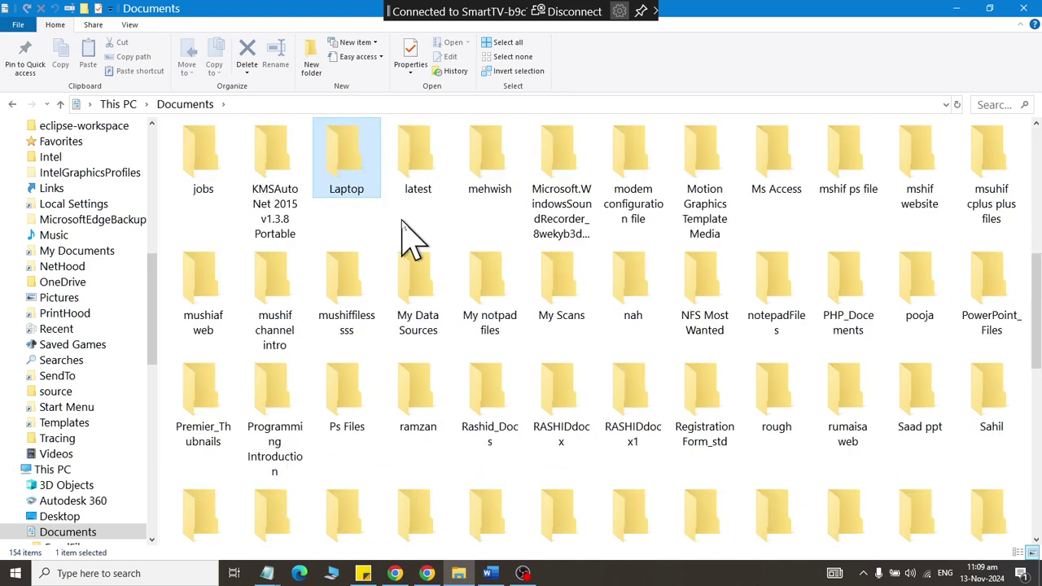
text(t)
key(Return)
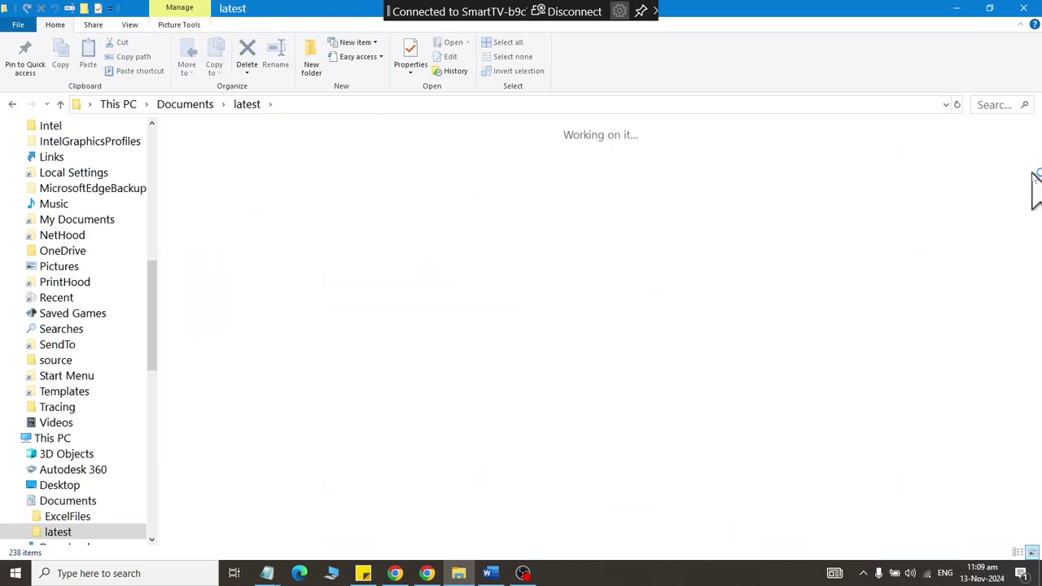
mouse_move(1035, 175)
mouse_down()
mouse_move(1039, 337)
mouse_move(1039, 322)
mouse_up()
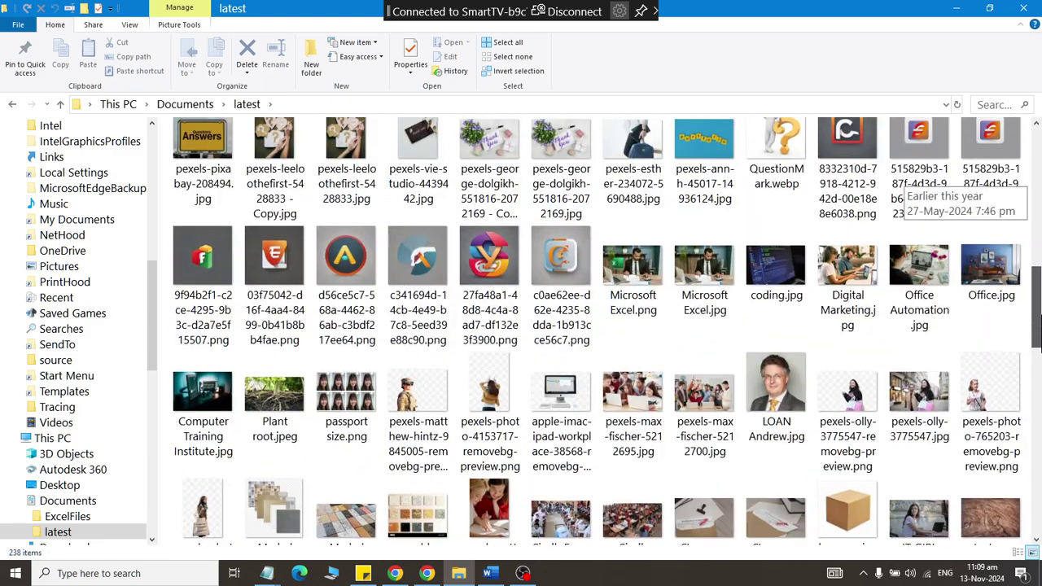
click(633, 326)
key(alt+Tab)
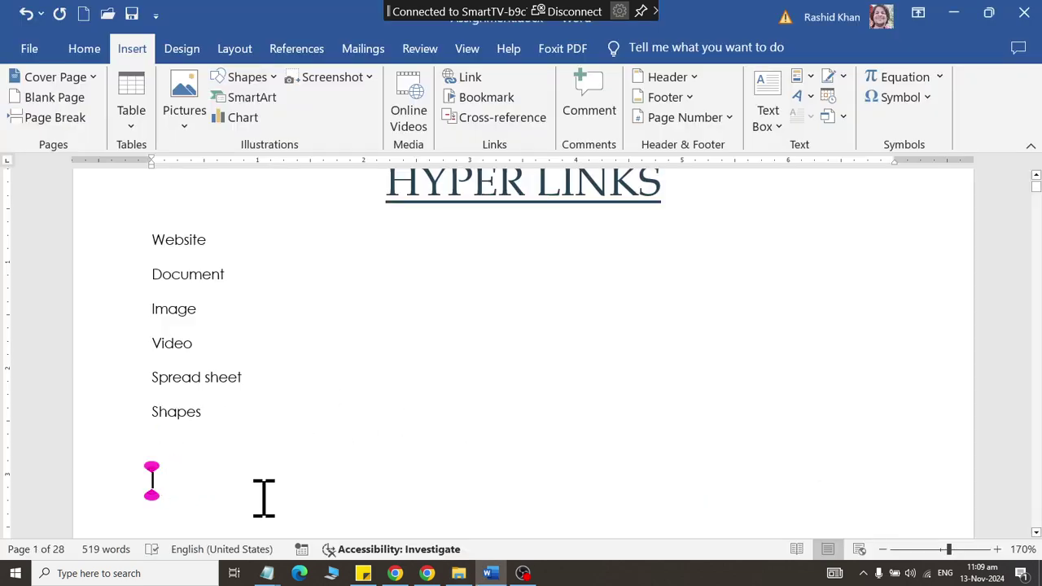
- Type 'Man Doing Accounts' below the list and select the line
text(Man)
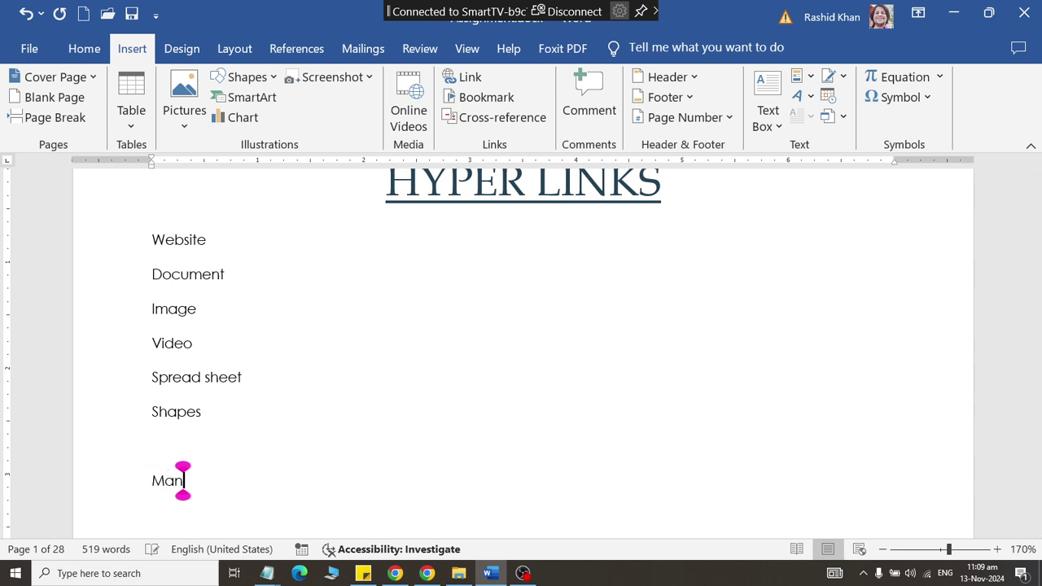
text( Doing Acco)
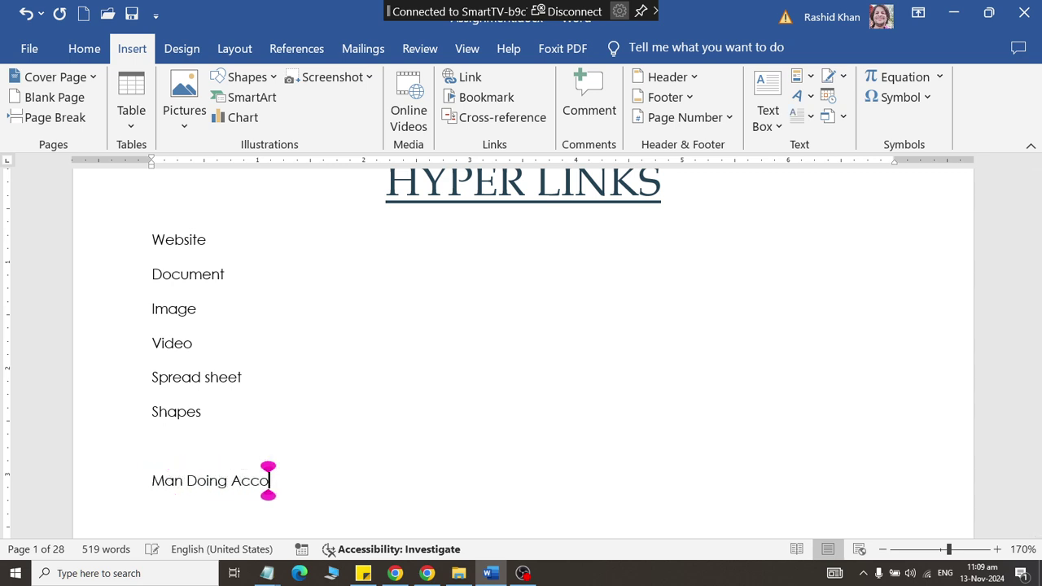
text(unts)
click(151, 481)
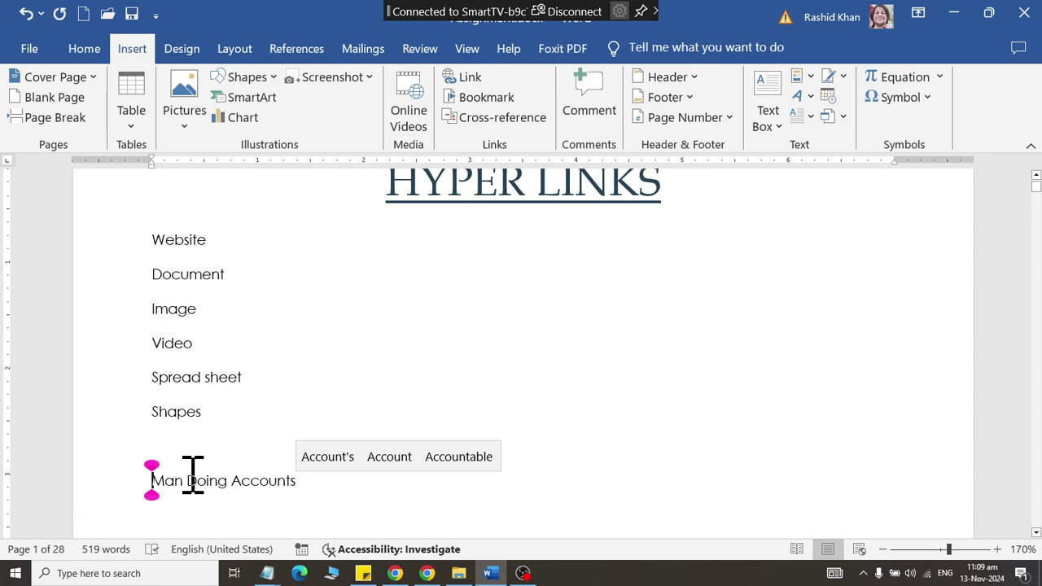
shift+click(304, 481)
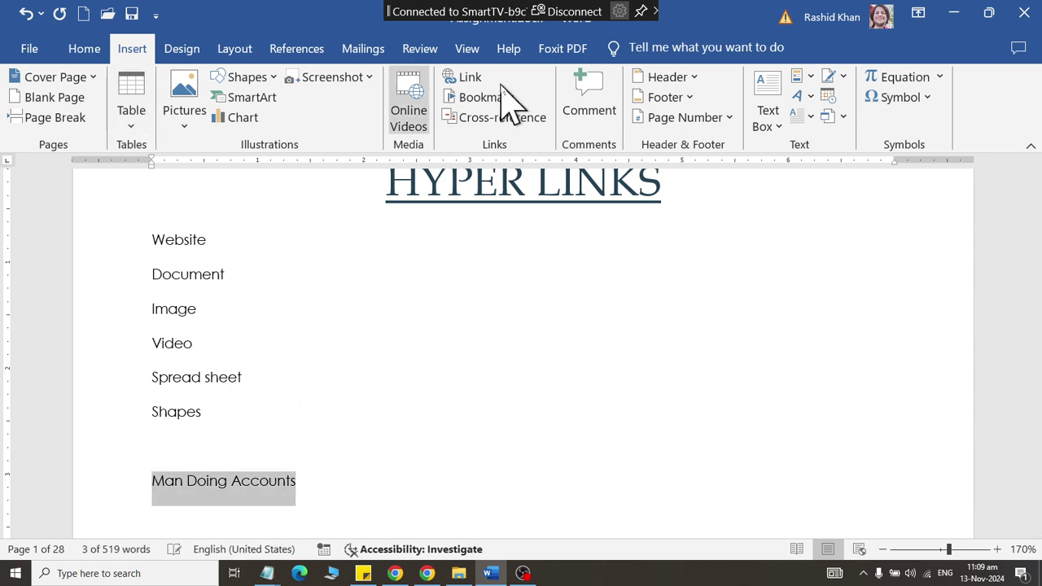
- Start a hyperlink for the selected text and browse to the Documents\latest folder
click(465, 78)
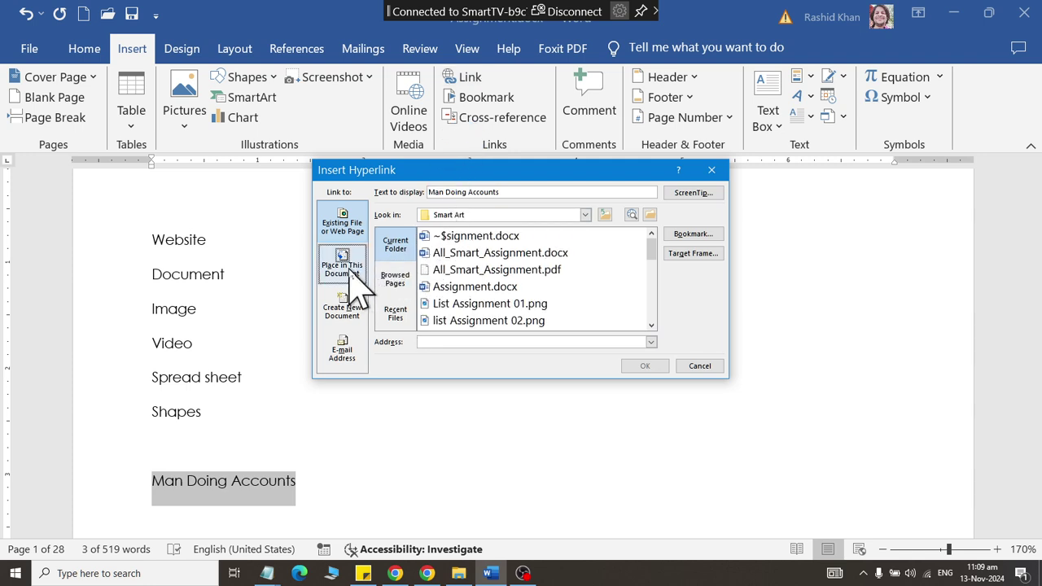
click(504, 216)
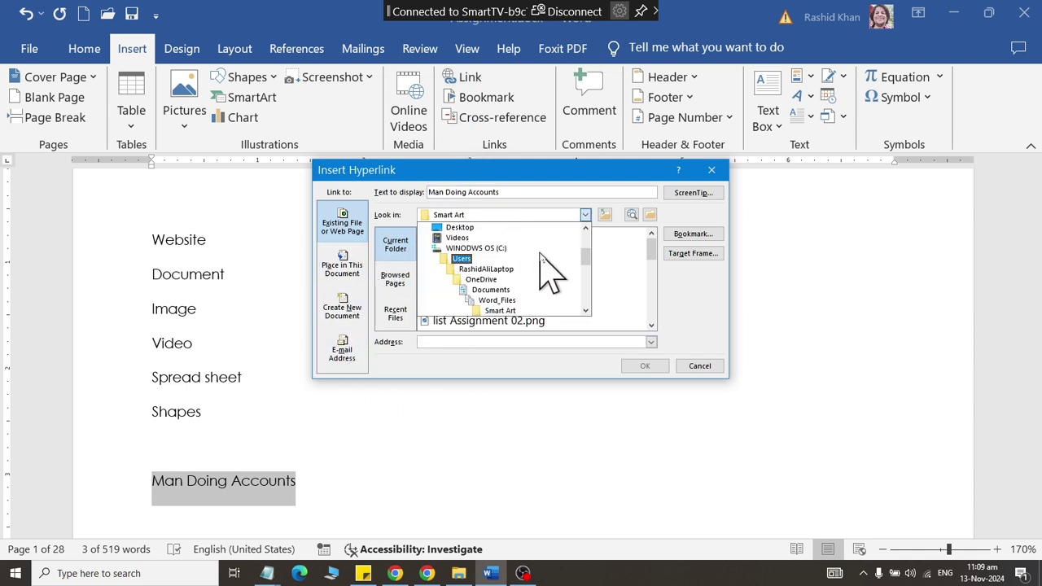
scroll(537, 253, up, 3)
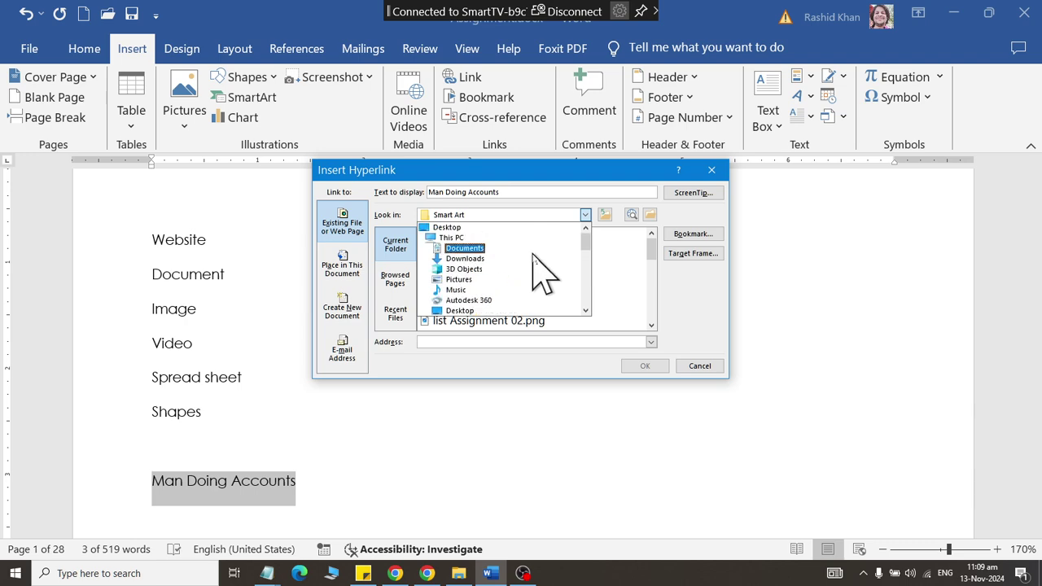
click(536, 248)
click(531, 254)
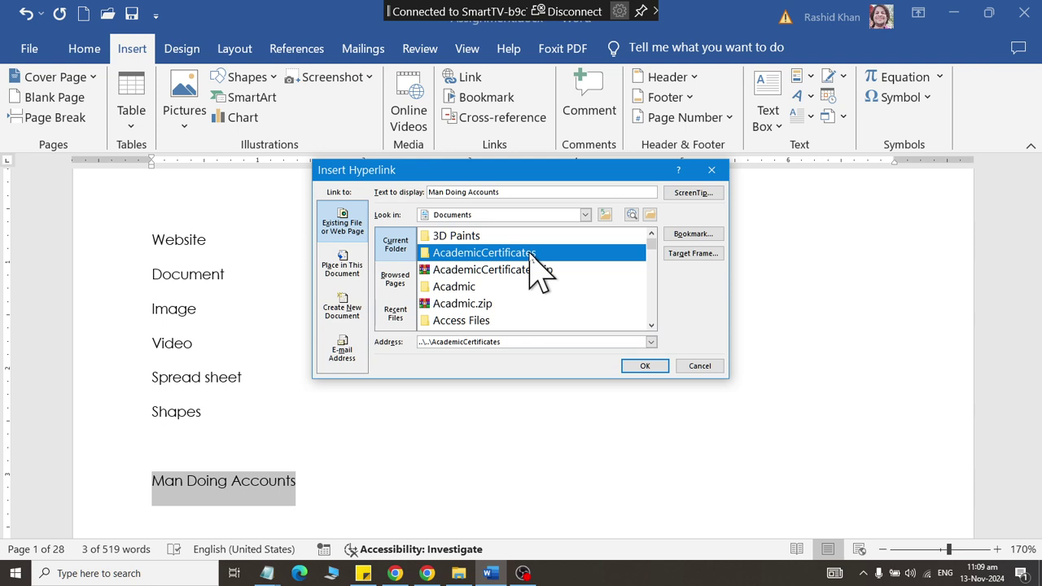
text(latest)
key(Return)
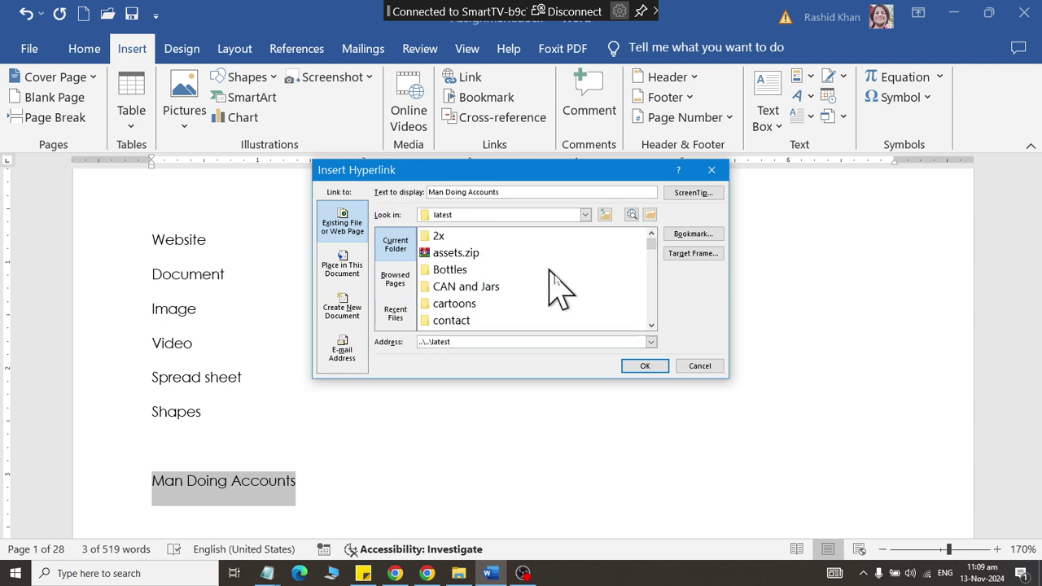
click(651, 329)
click(652, 329)
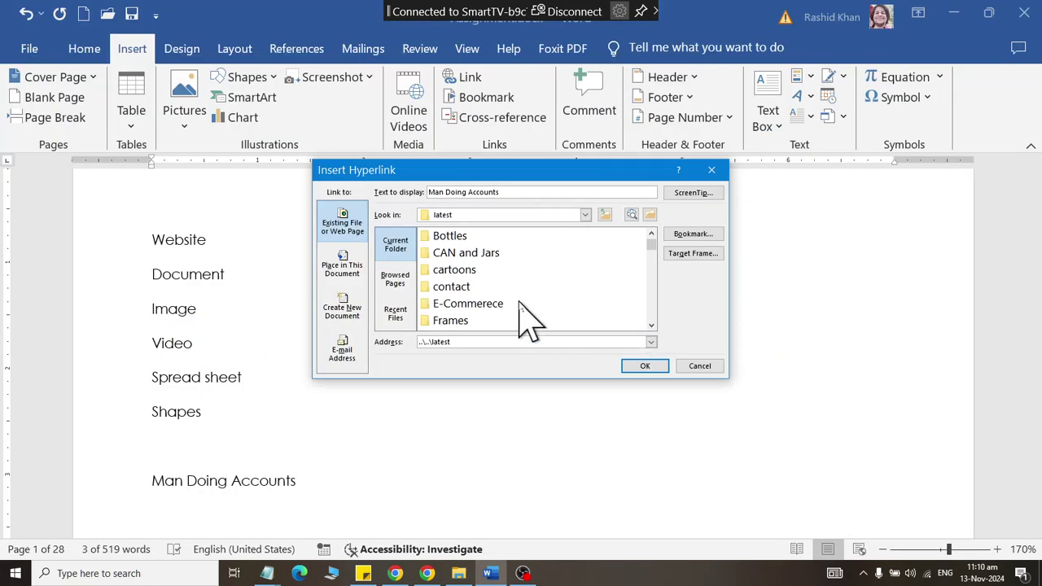
- Link 'Man Doing Accounts' to the accountant photo and follow the link to view it
scroll(528, 318, down, 5)
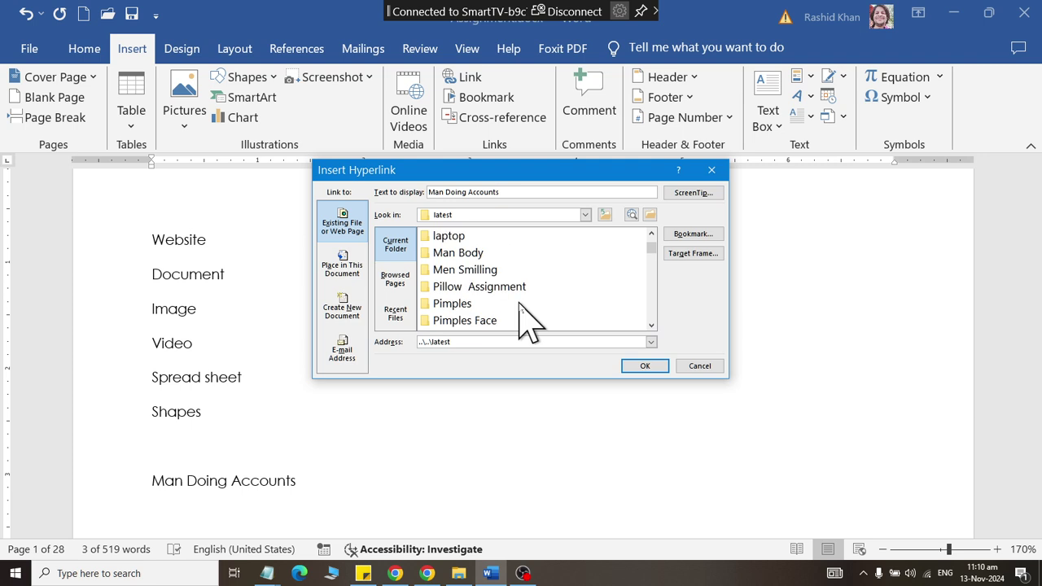
scroll(527, 317, down, 5)
scroll(527, 317, down, 1)
scroll(521, 303, up, 2)
click(522, 287)
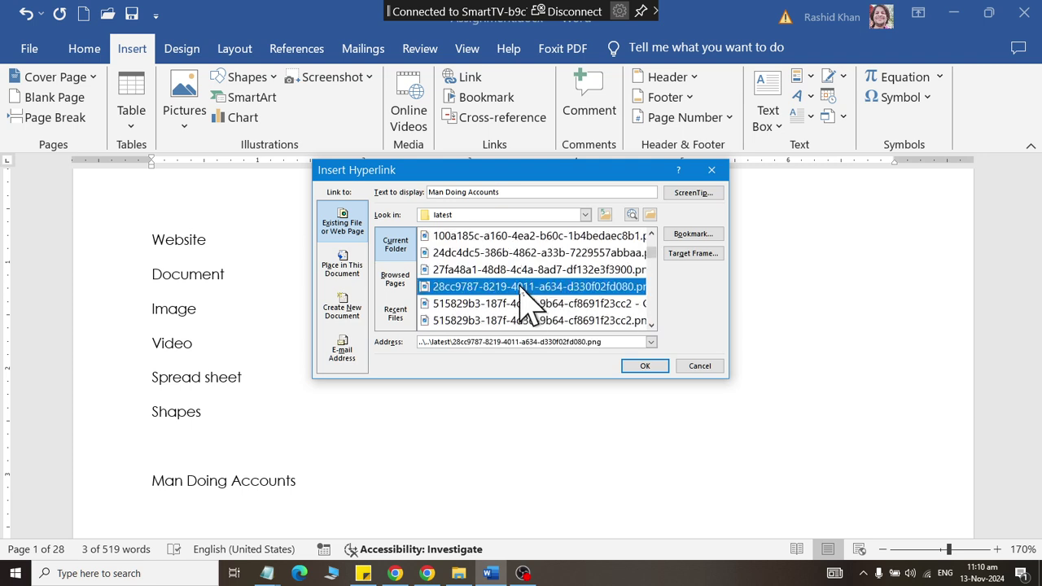
text(mi)
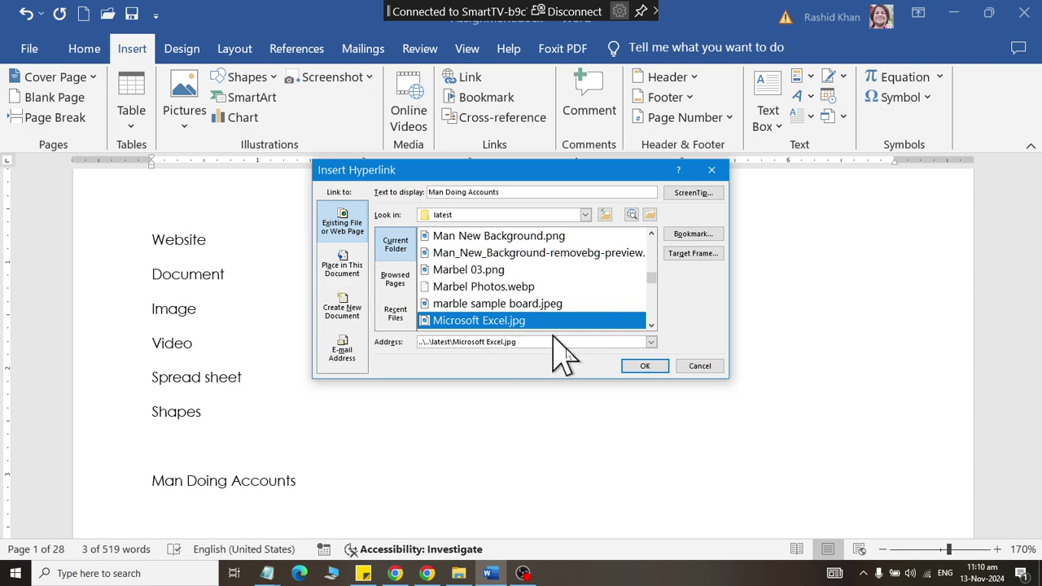
click(636, 370)
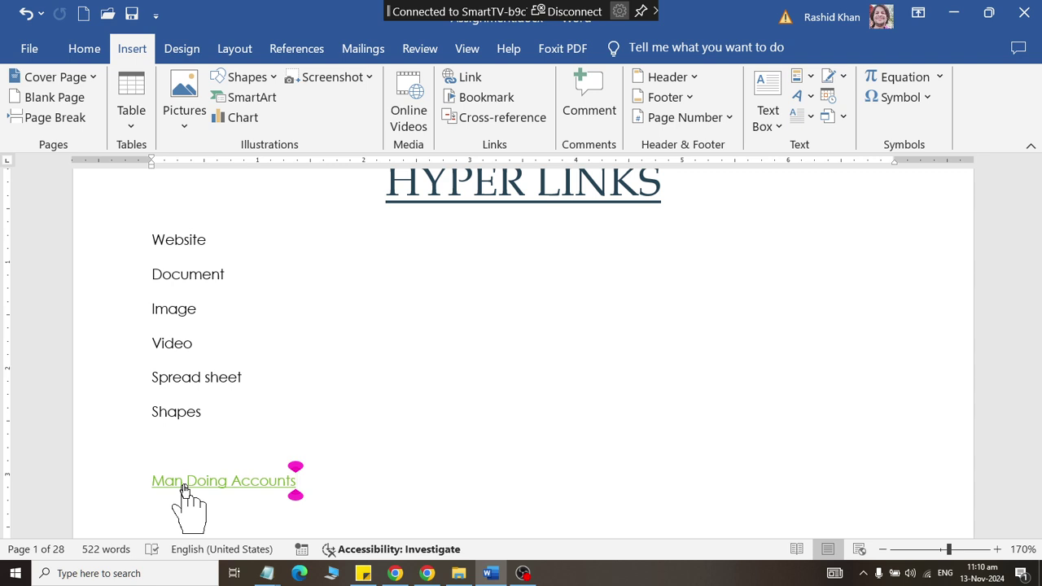
ctrl+click(184, 487)
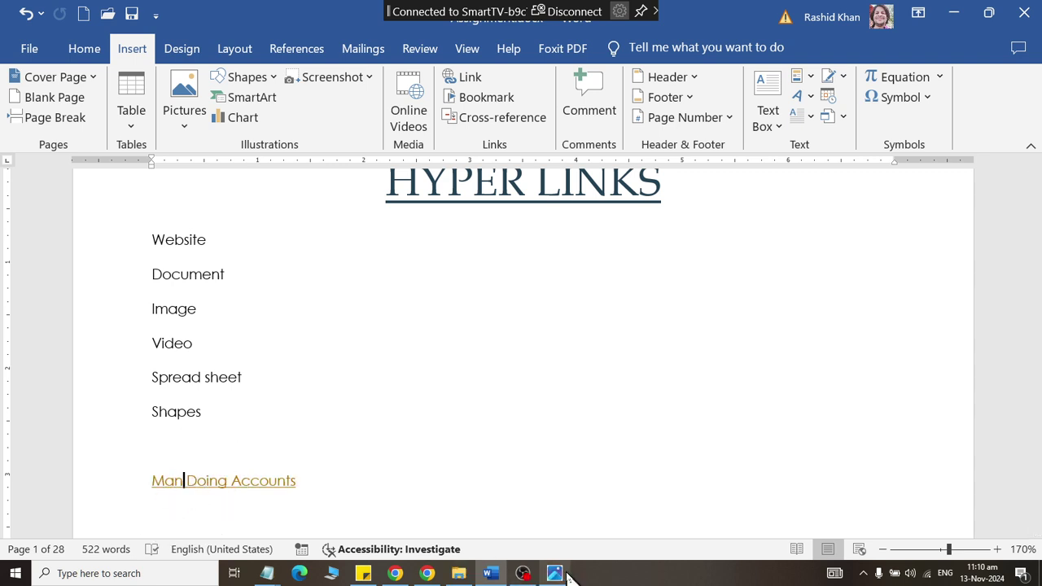
click(555, 573)
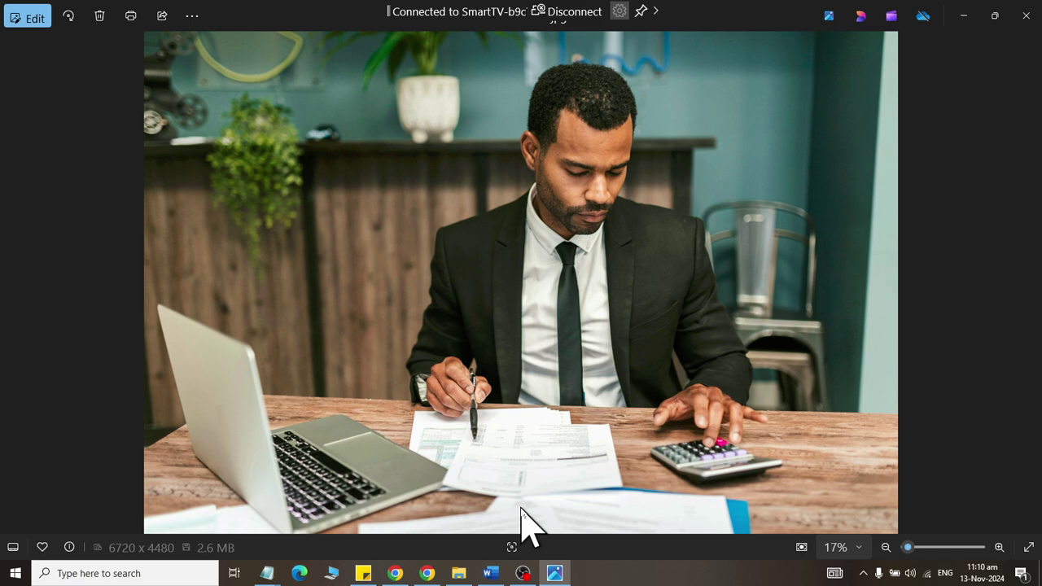
- Close the photo viewer and add a selected 'MyCV' line below Man Doing Accounts
click(1026, 16)
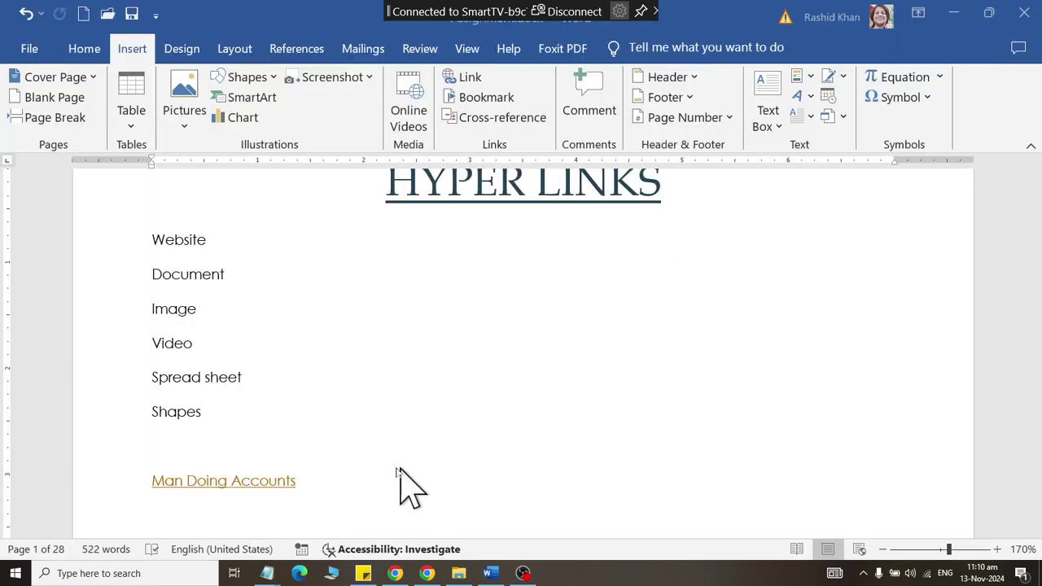
click(337, 476)
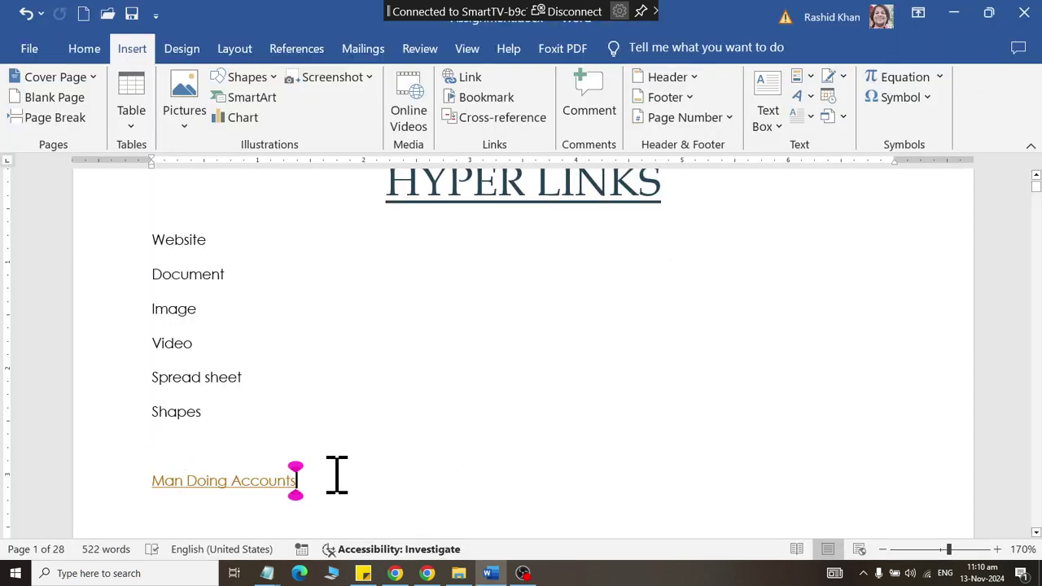
key(Return)
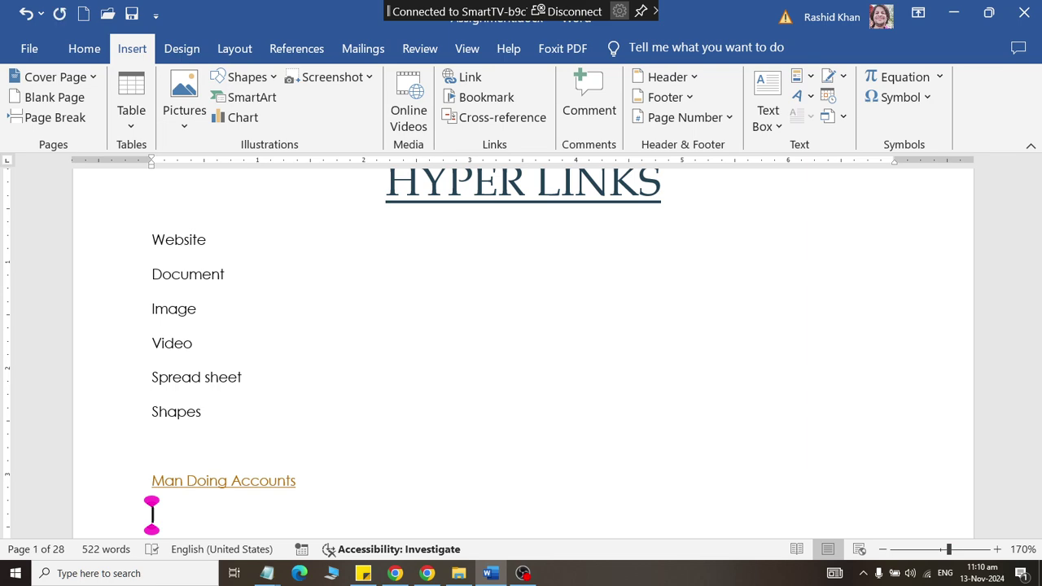
text(My)
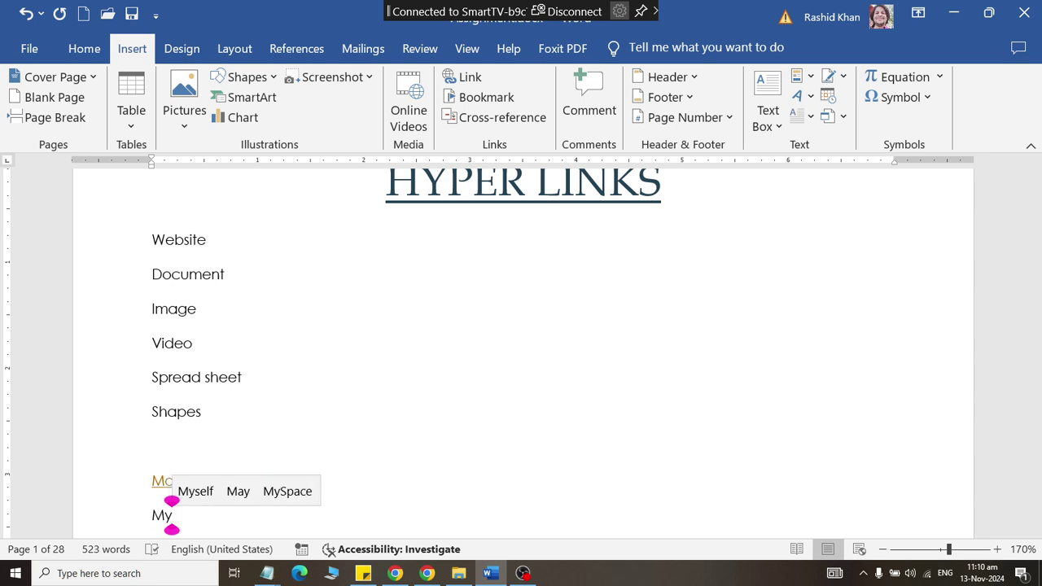
text(CV)
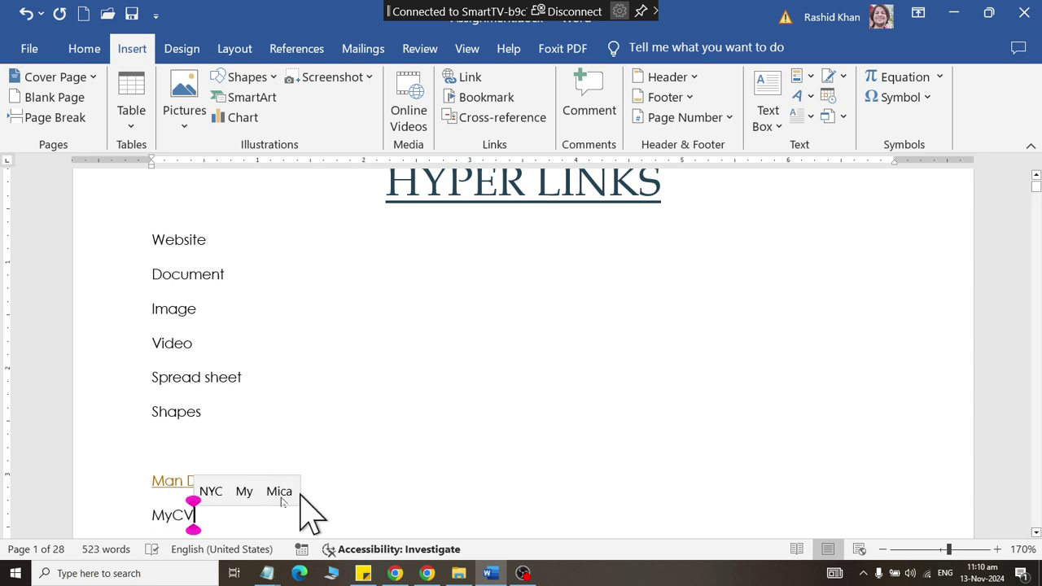
drag(153, 514, 196, 515)
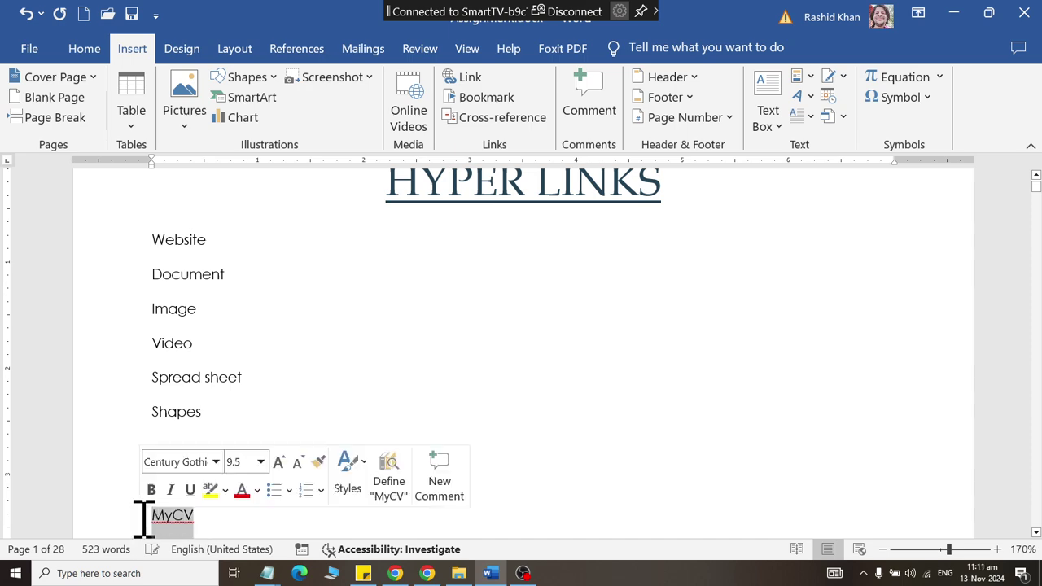
- Hyperlink MyCV to the CV document in the Documents\Word_Files folder
click(477, 79)
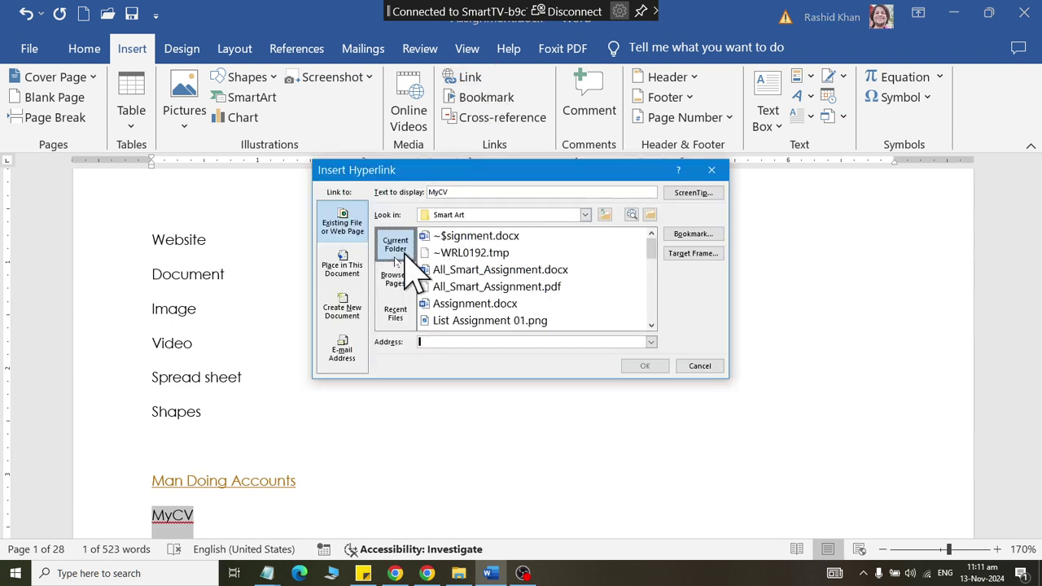
click(461, 215)
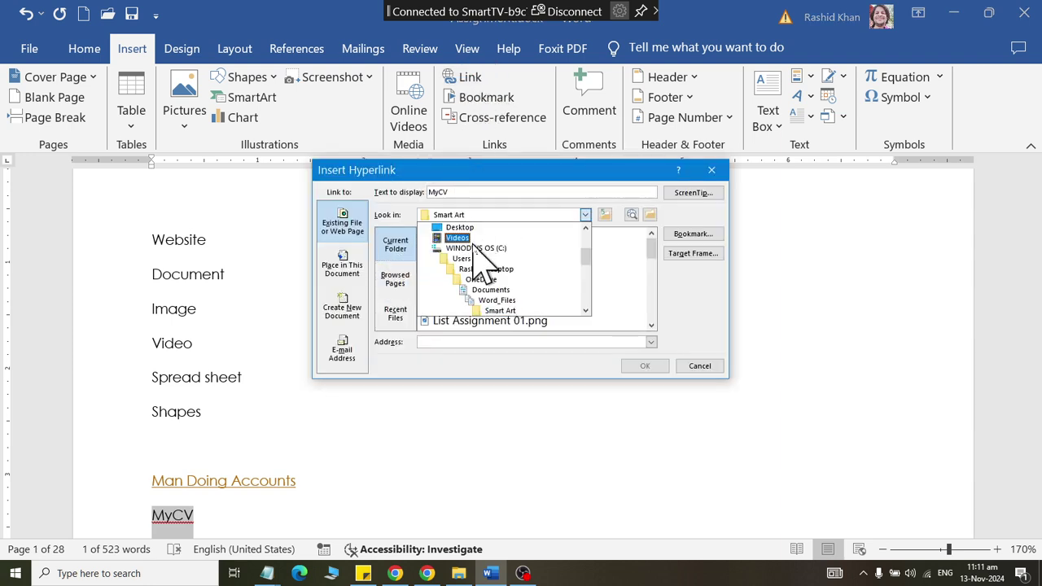
scroll(486, 259, up, 3)
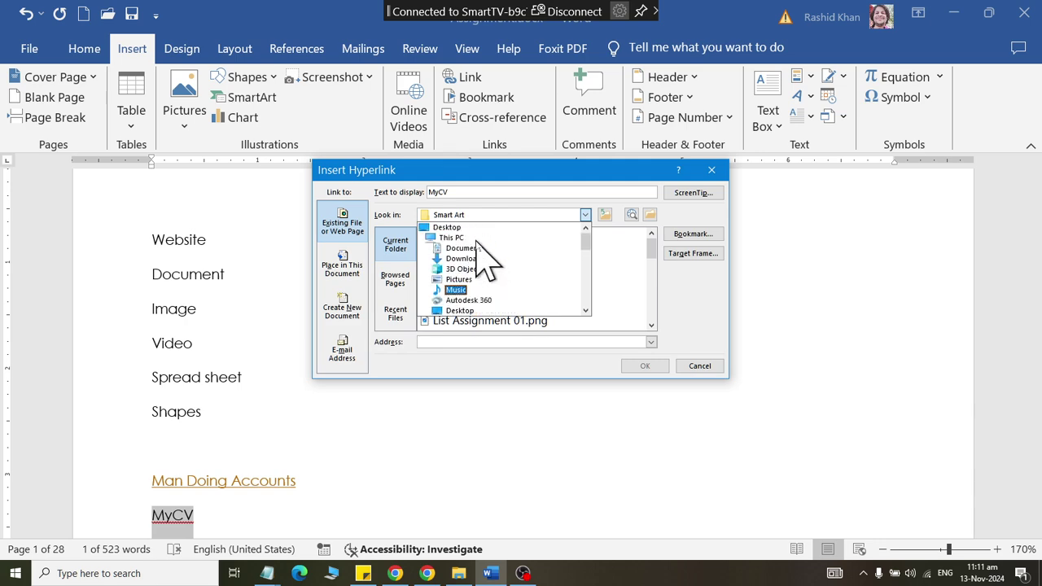
click(488, 259)
click(500, 255)
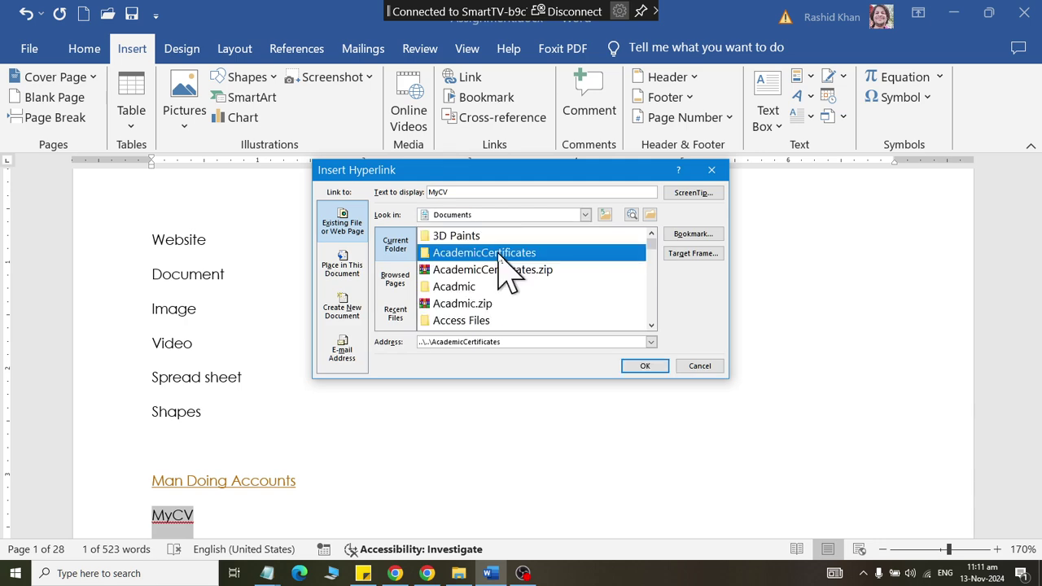
text(wo)
key(Return)
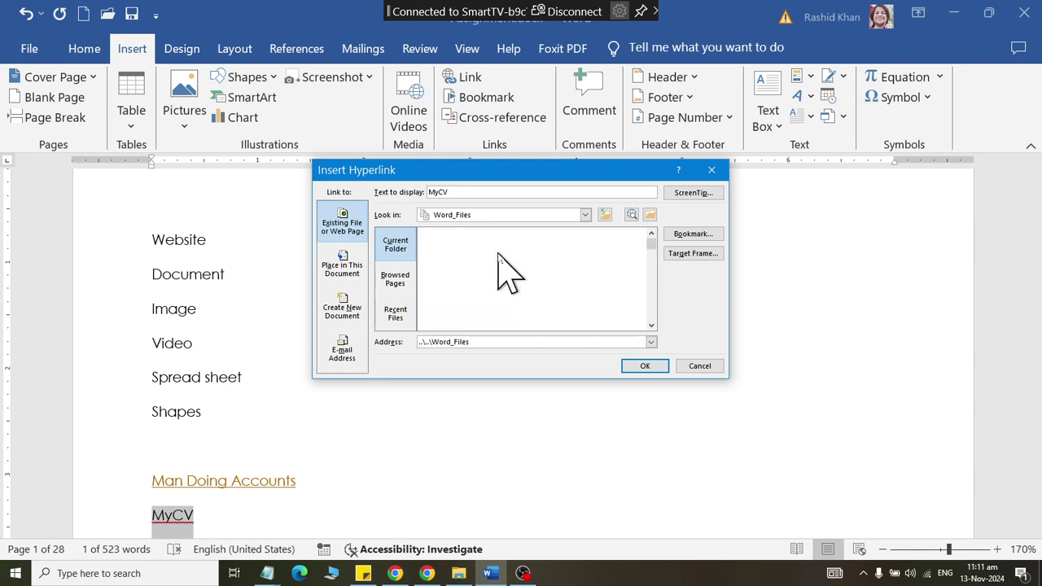
text(ah)
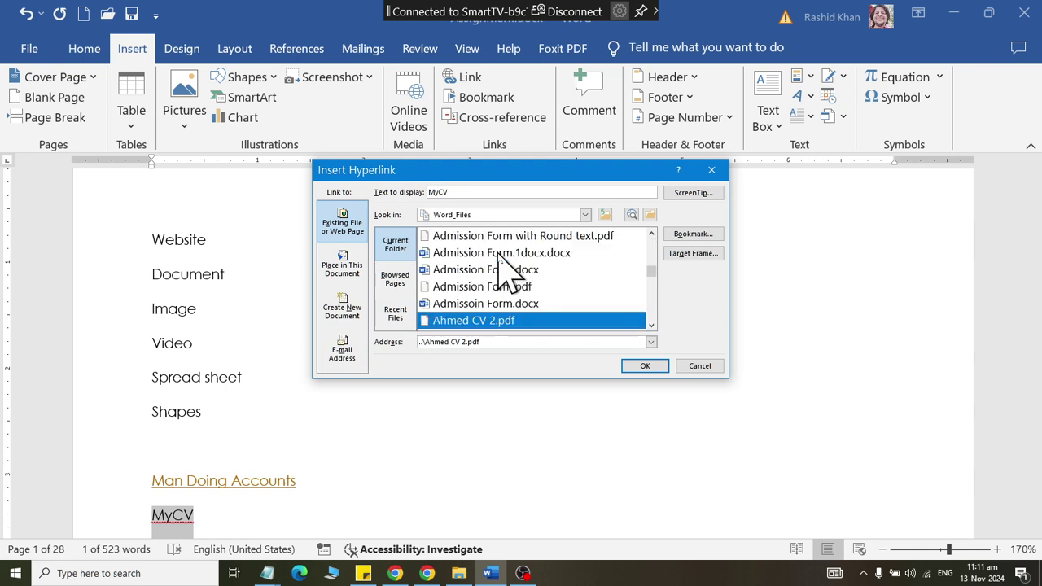
click(527, 304)
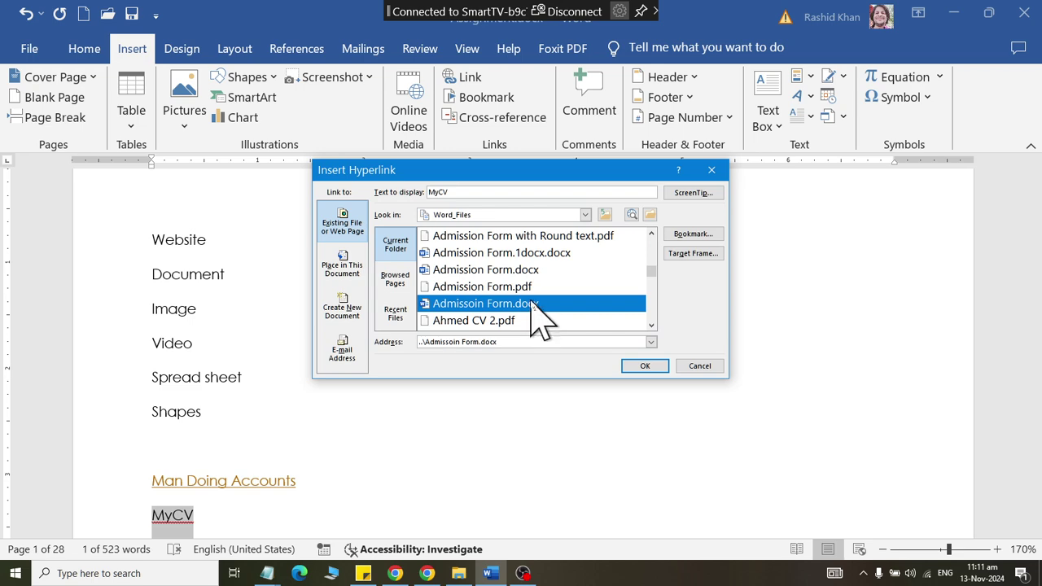
scroll(533, 293, down, 2)
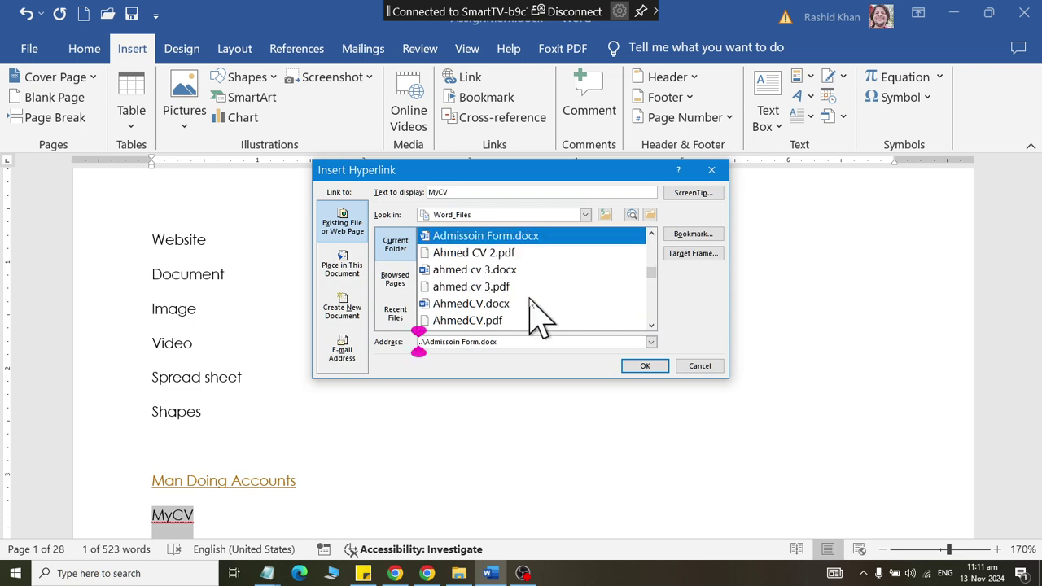
click(531, 304)
click(645, 366)
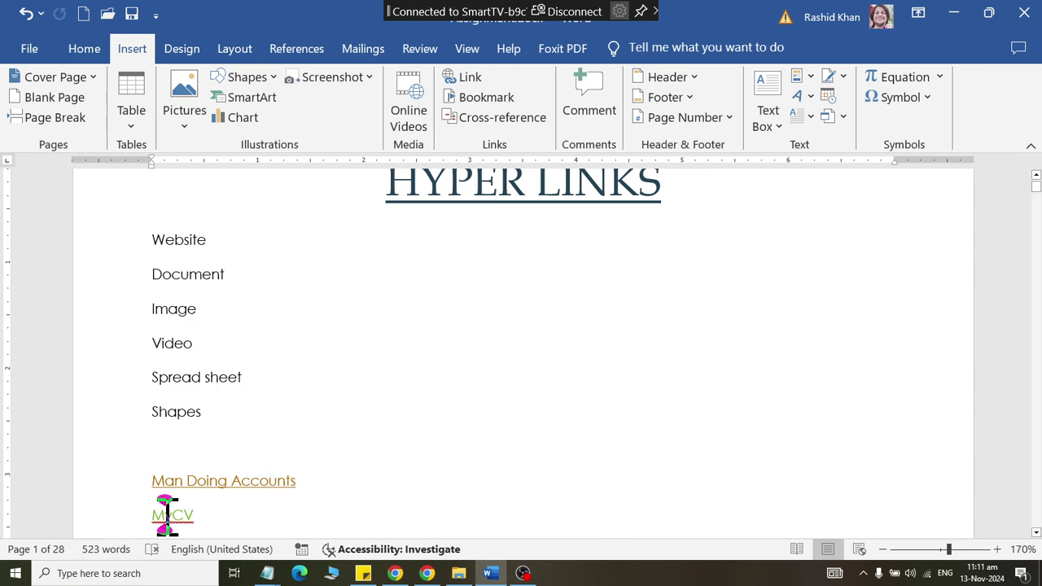
- Test the MyCV link by opening the CV, then add an empty line below MyCV
ctrl+click(162, 519)
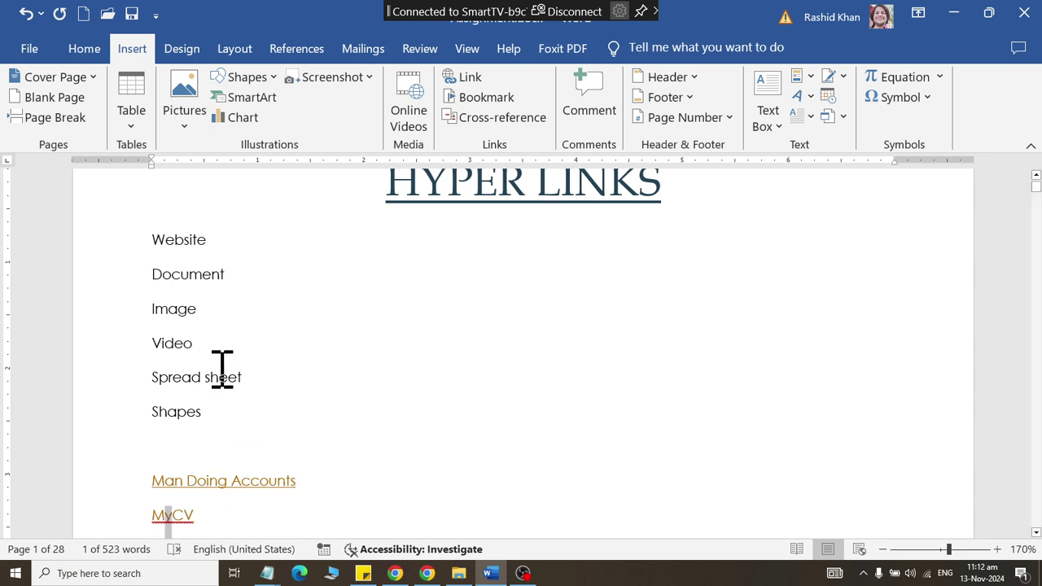
scroll(236, 383, down, 3)
click(257, 407)
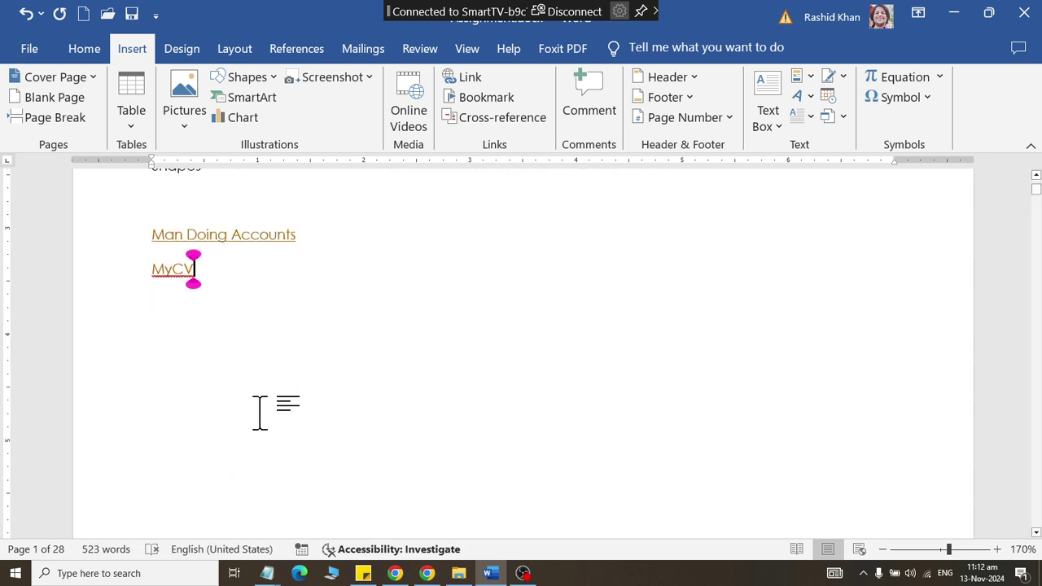
key(Return)
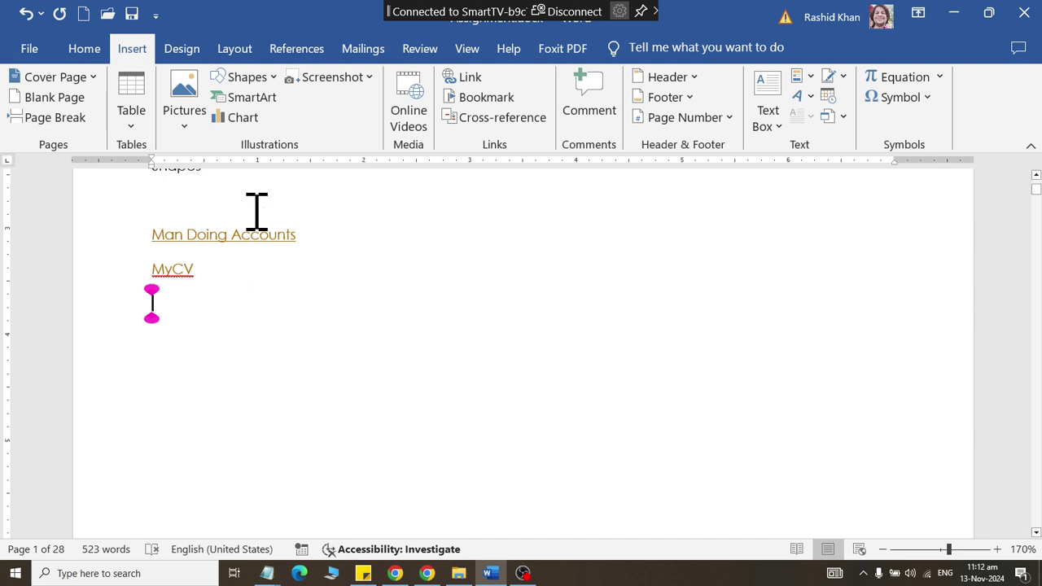
- Draw a rounded rectangle below the MyCV link and give it a turquoise Intense style
click(269, 75)
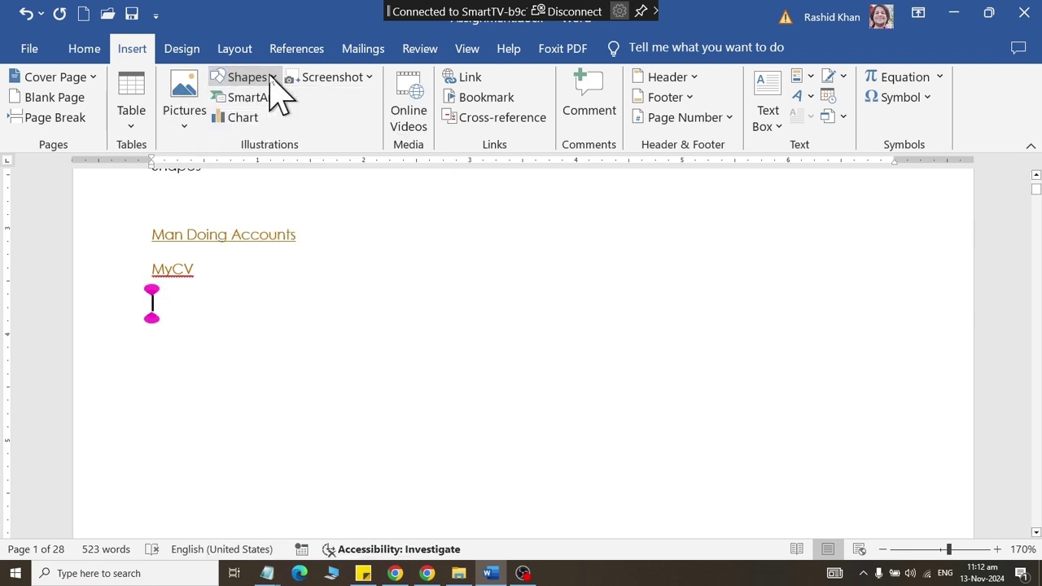
click(271, 76)
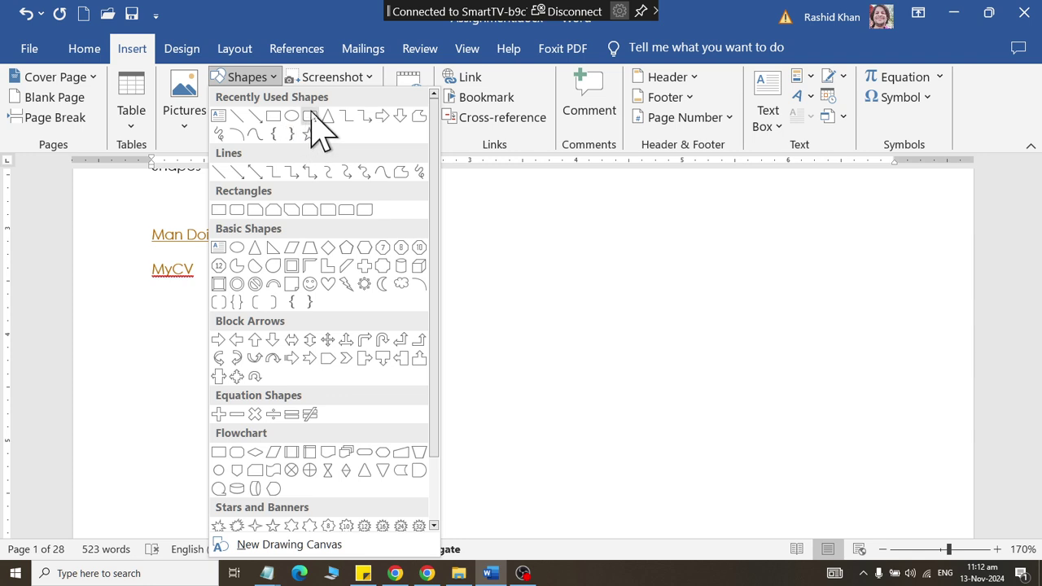
click(309, 116)
mouse_move(149, 357)
mouse_down()
mouse_move(273, 423)
mouse_move(263, 406)
mouse_up()
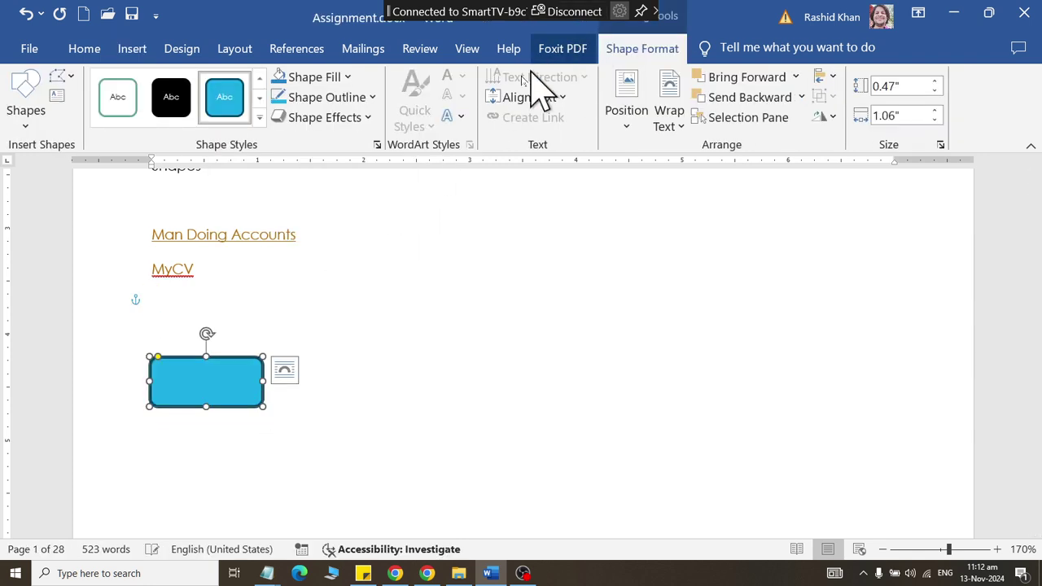
click(256, 138)
scroll(257, 298, down, 3)
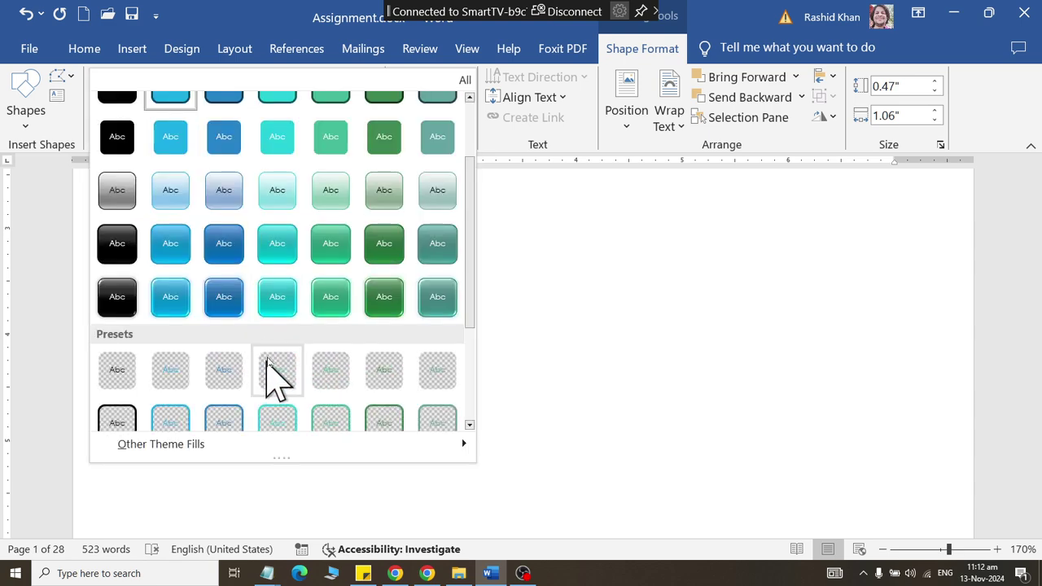
click(277, 314)
- Label the shape 'Admission Form' and widen it so the text fits on one line
right_click(222, 399)
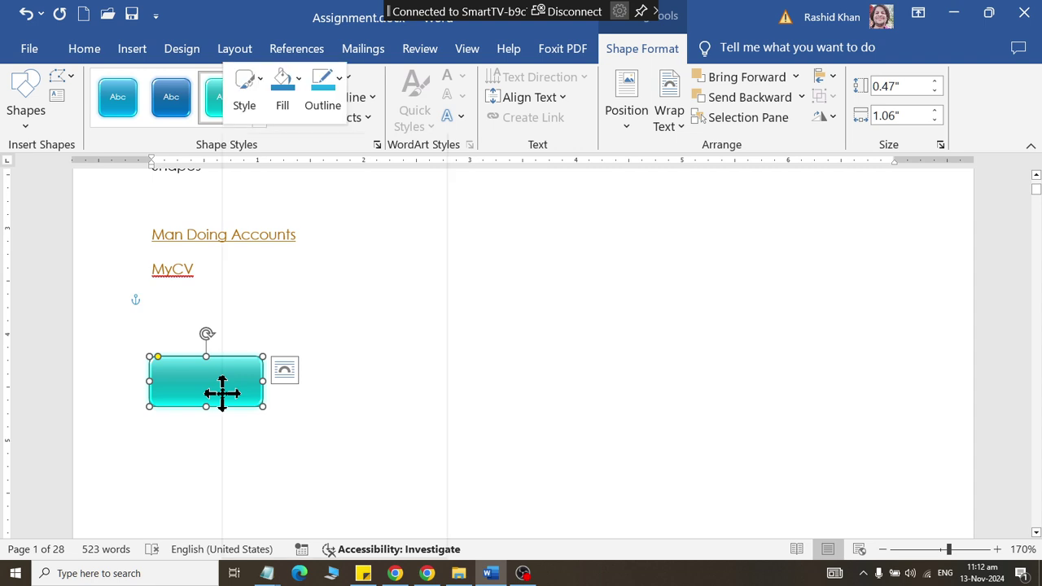
click(276, 277)
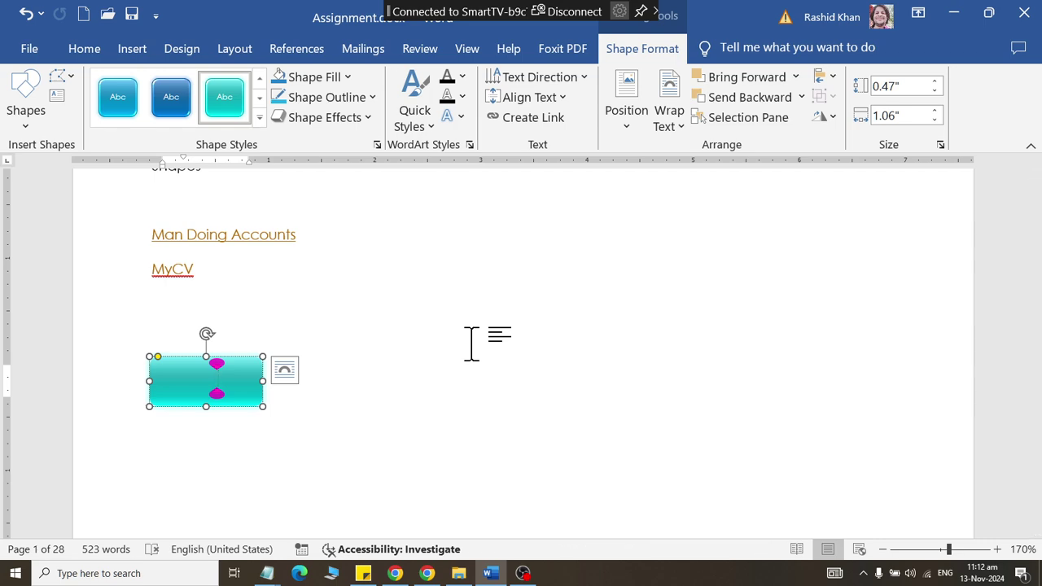
text(Admission Form)
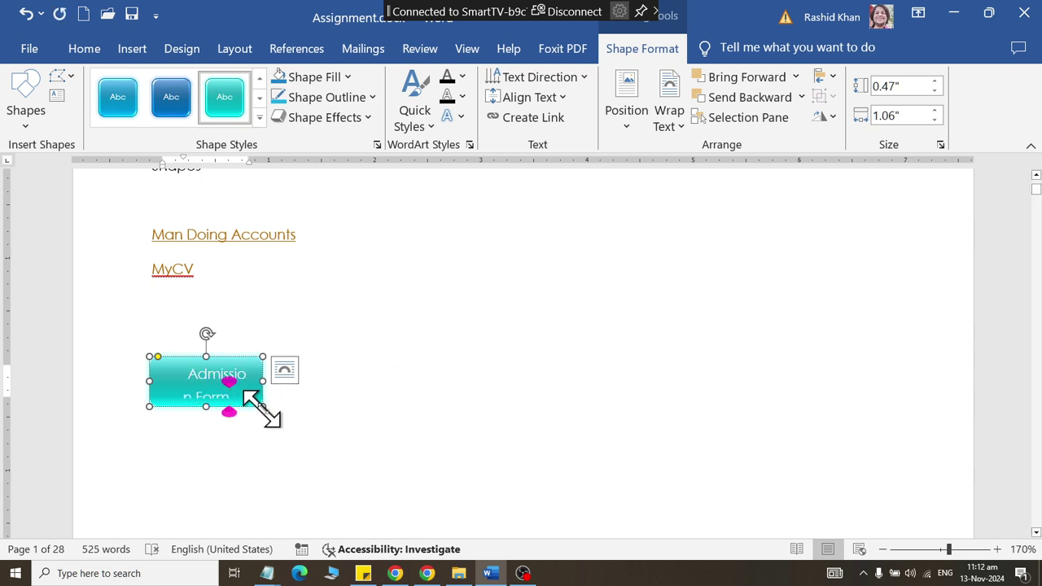
mouse_move(263, 407)
mouse_down()
mouse_move(316, 410)
mouse_move(310, 383)
mouse_move(470, 399)
mouse_move(459, 405)
mouse_up()
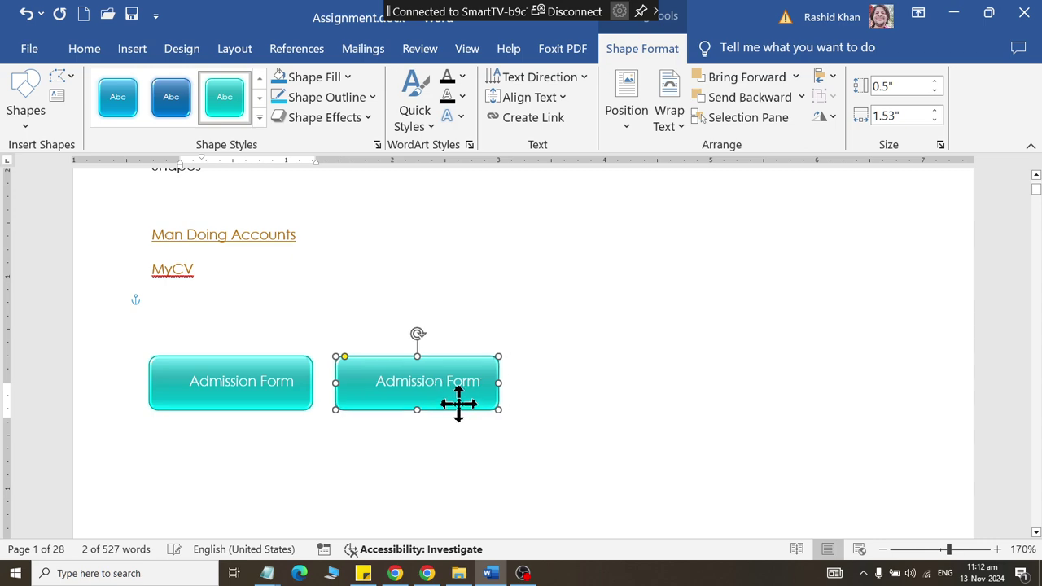
- Relabel the duplicated shape as 'Certificate'
click(442, 377)
triple_click(442, 377)
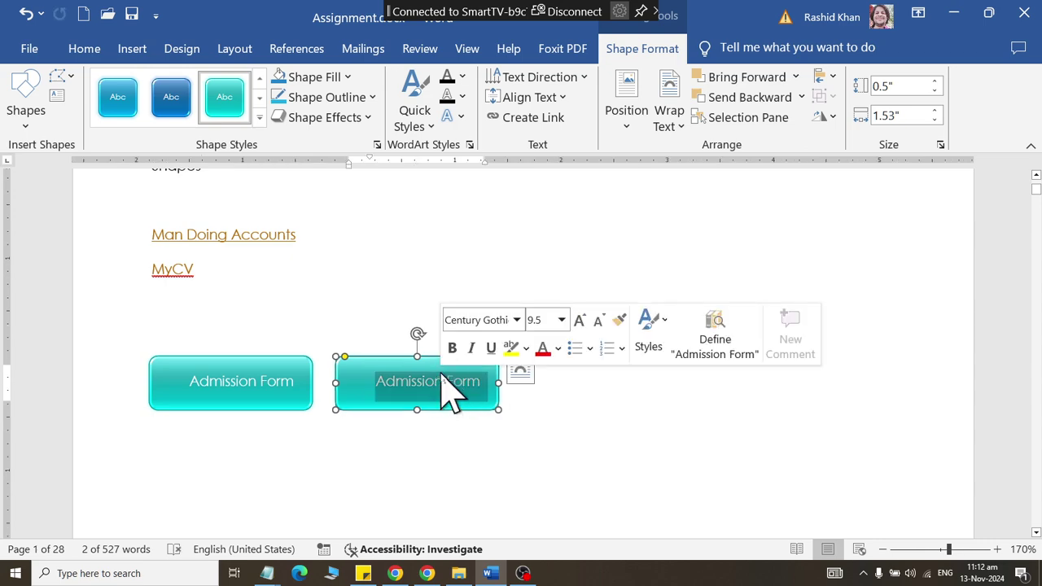
text(Certificate)
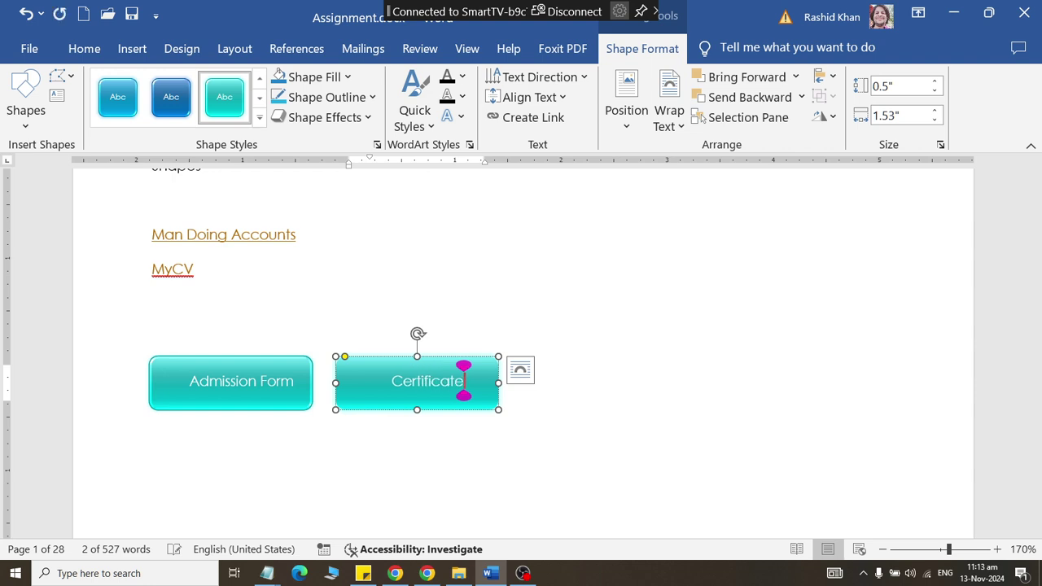
- Copy the Certificate shape to its right and relabel the copy 'Broshure'
click(255, 380)
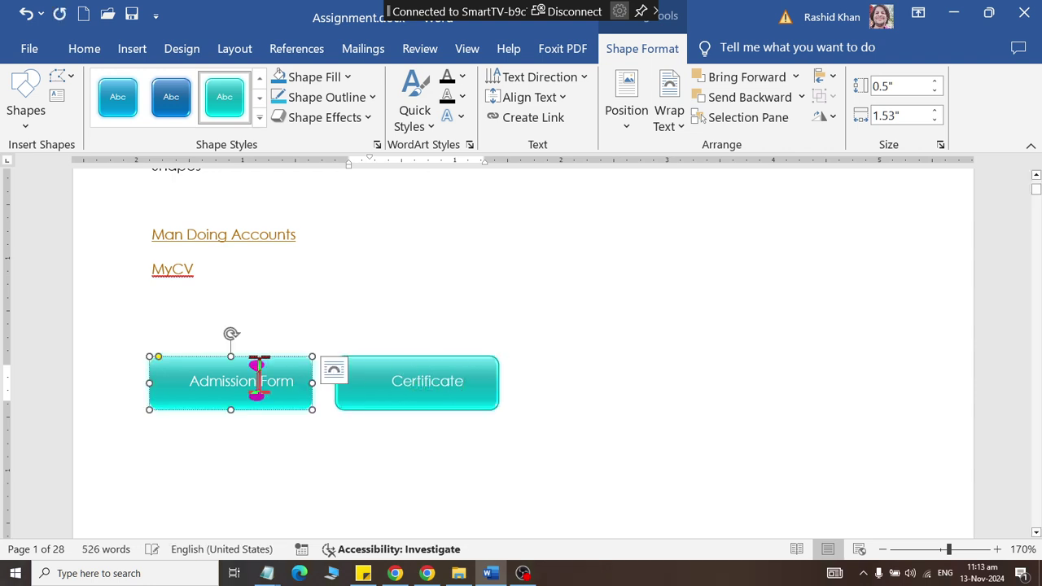
click(436, 419)
mouse_move(432, 407)
mouse_down()
mouse_move(449, 425)
mouse_move(623, 407)
mouse_up()
click(624, 381)
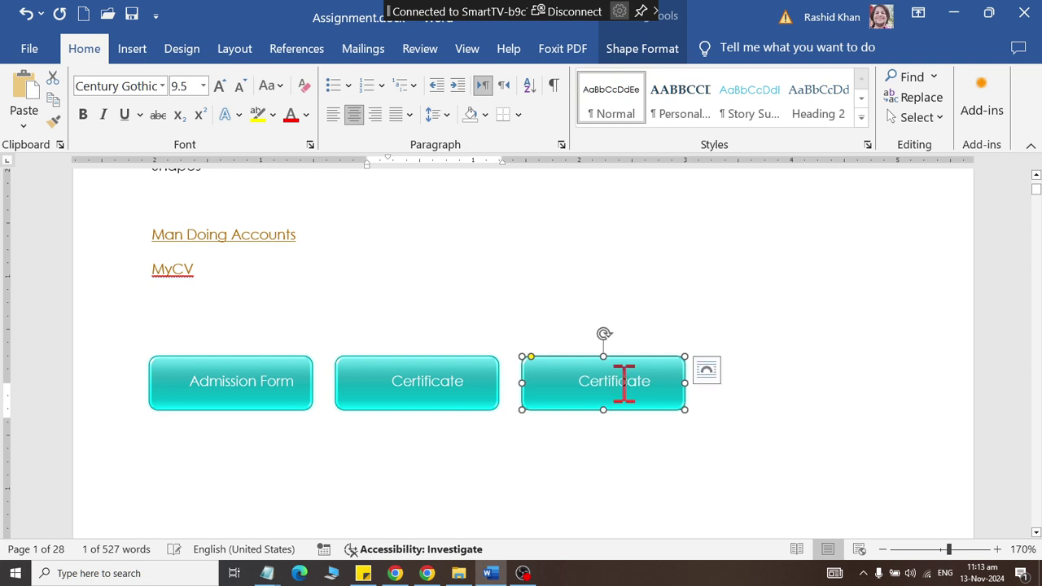
double_click(624, 379)
key(Delete)
text(Bros)
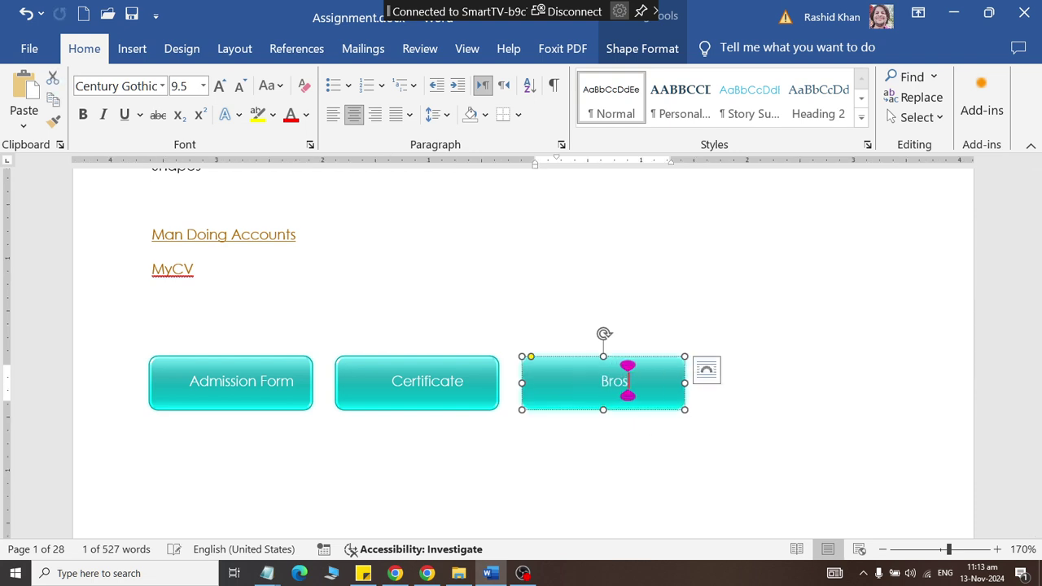
text(hure)
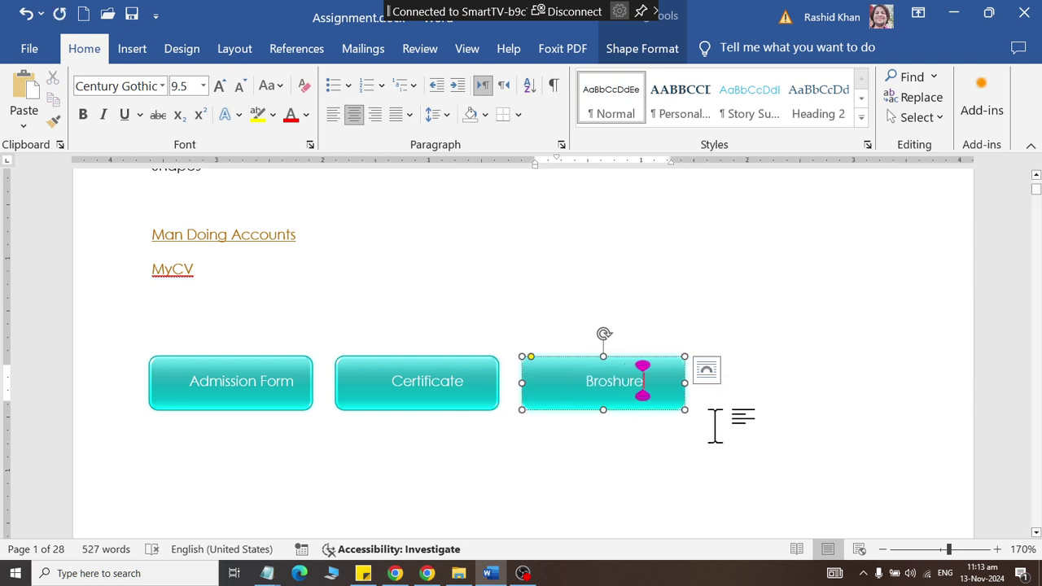
click(691, 444)
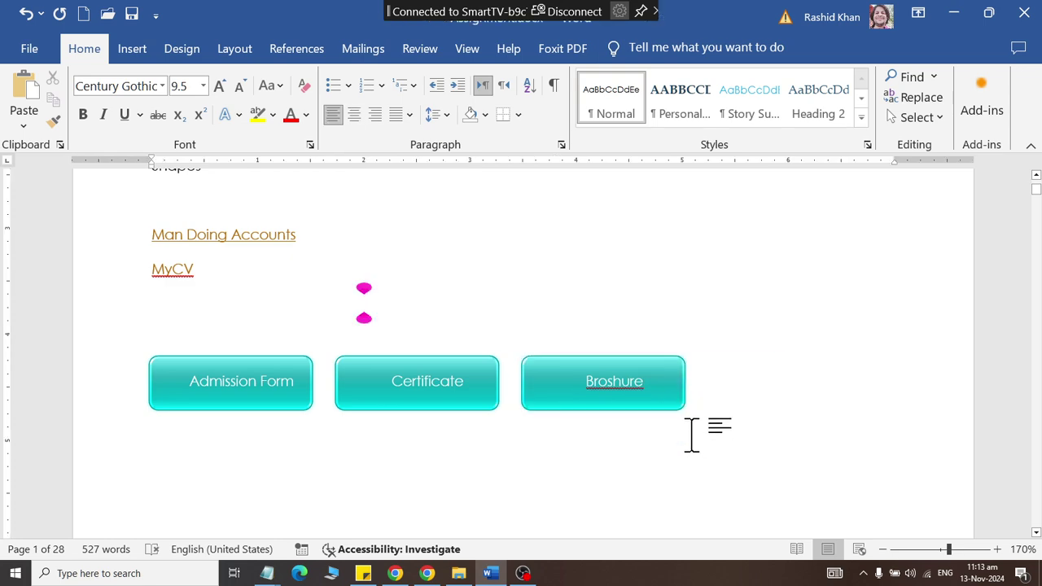
- Save the document and correct the third shape's label from Broshure to Brochure
key(ctrl+s)
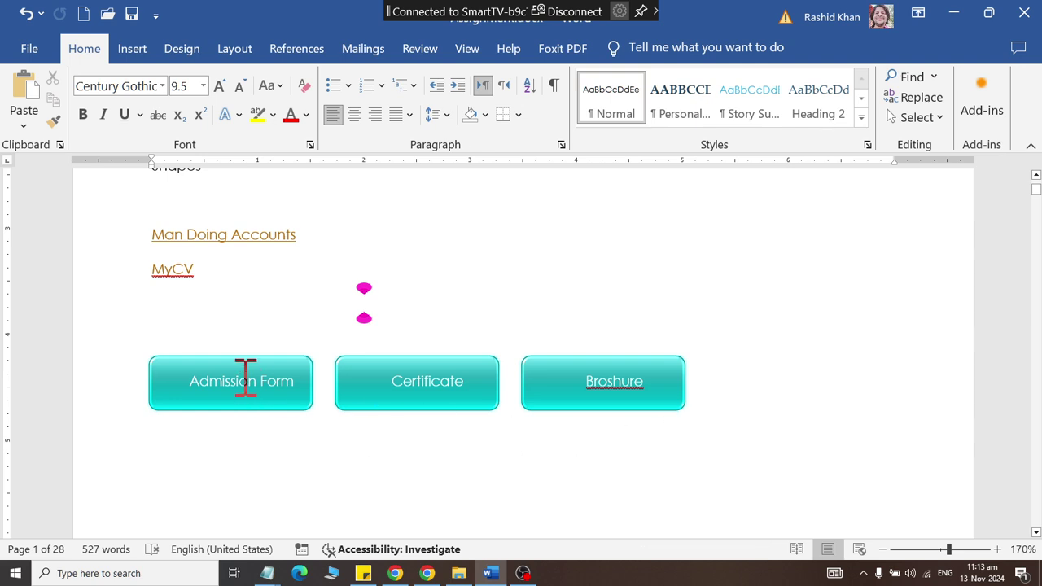
click(663, 403)
right_click(632, 382)
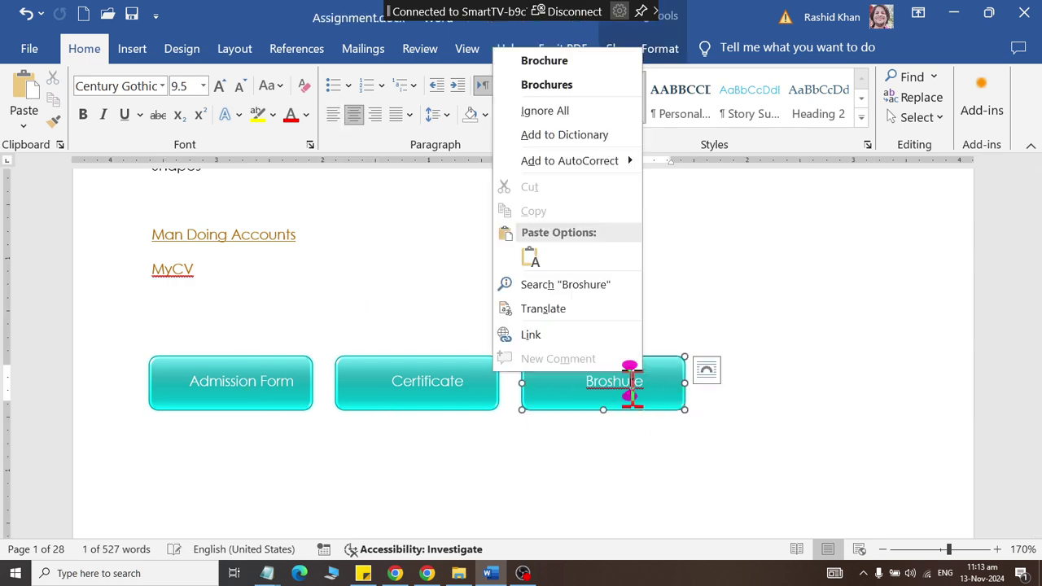
click(554, 62)
click(611, 452)
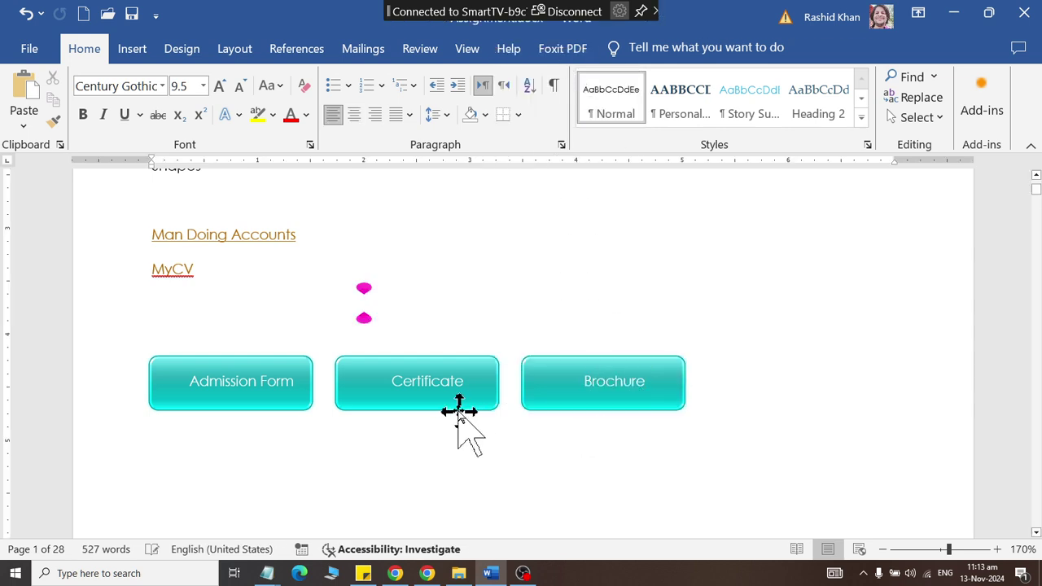
click(459, 411)
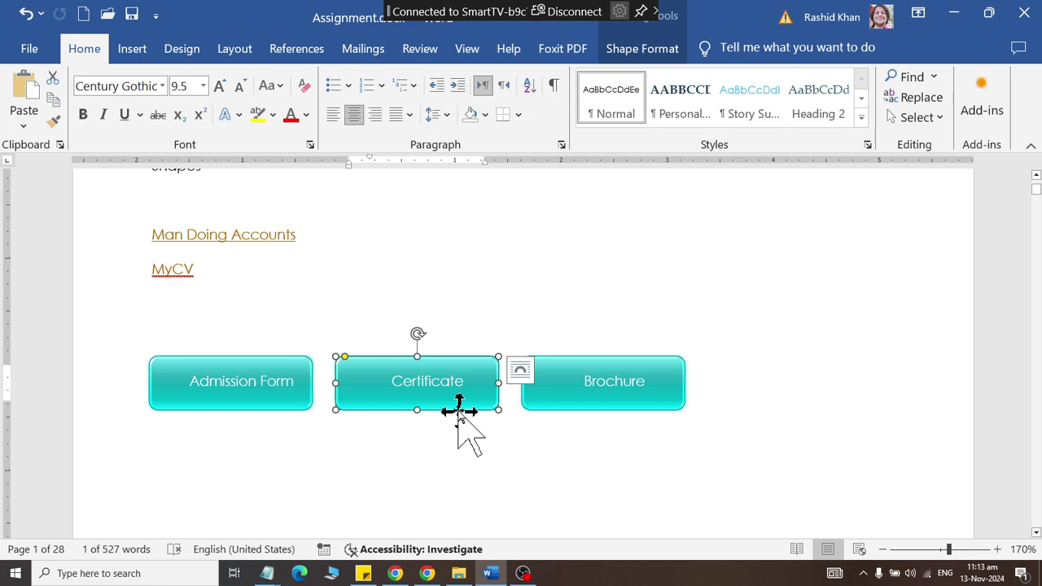
click(325, 456)
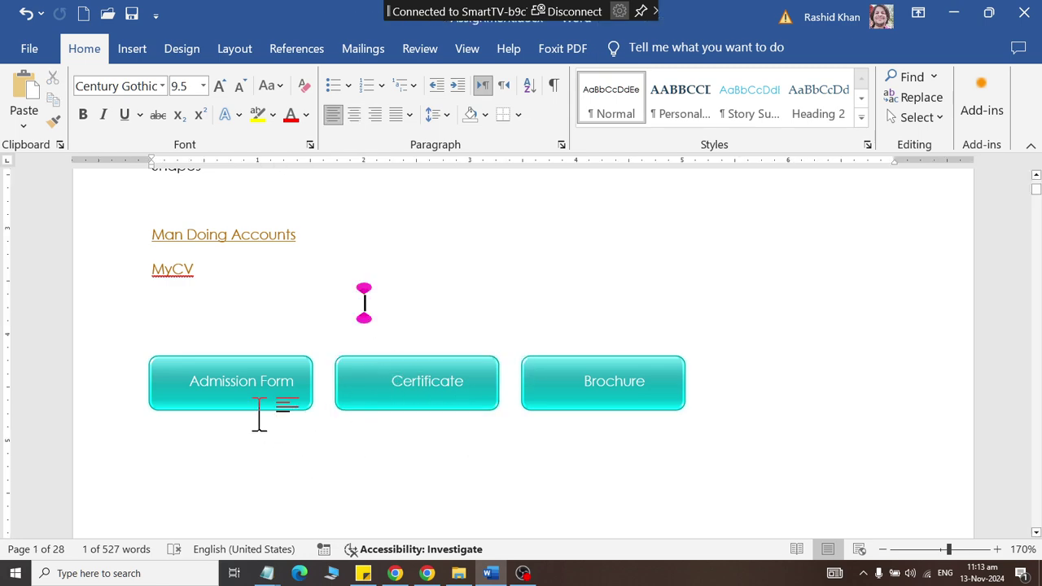
click(247, 403)
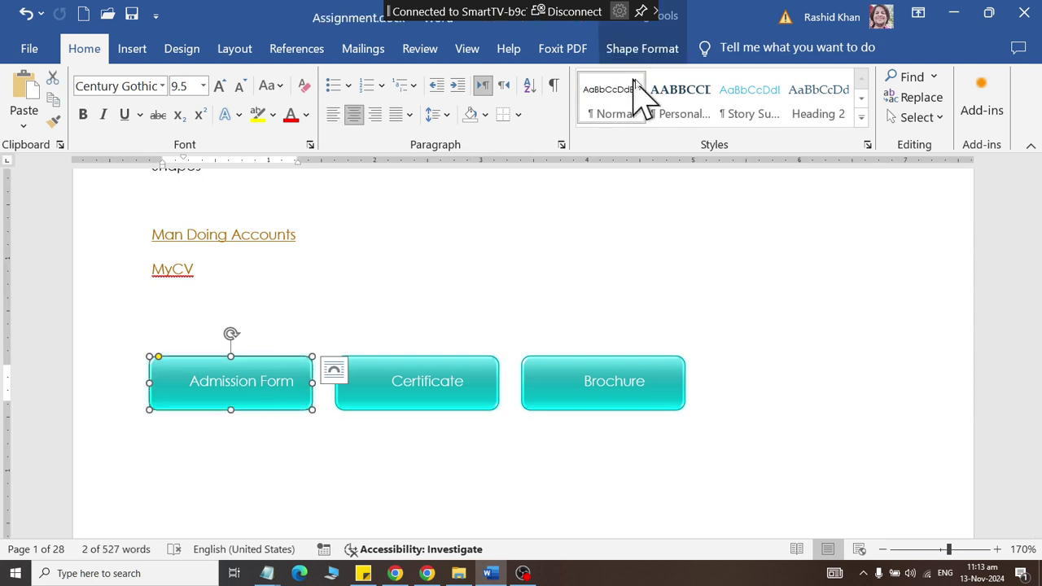
- Open the hyperlink dialog for the Admission Form shape
click(132, 56)
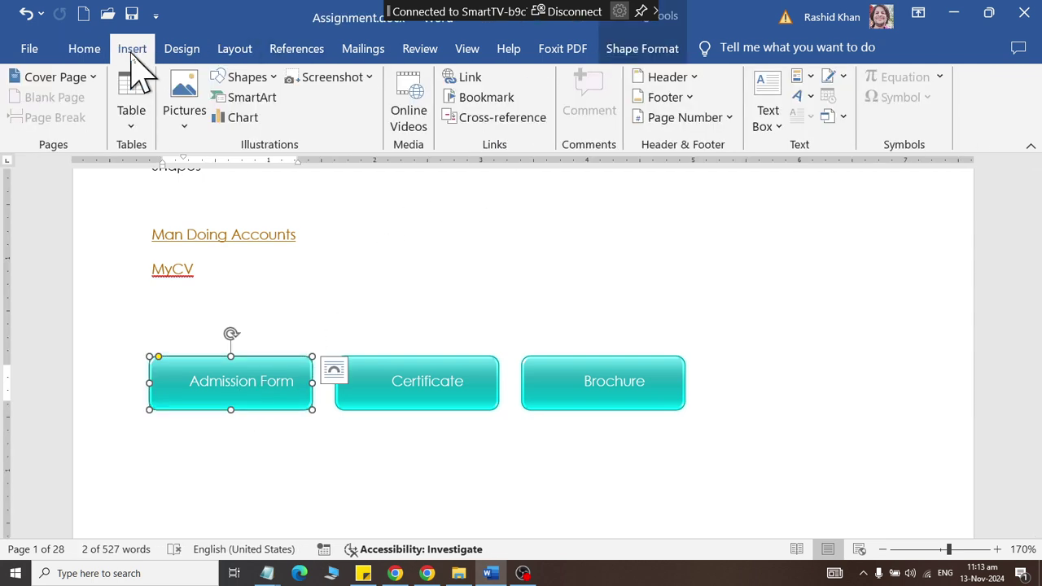
right_click(212, 407)
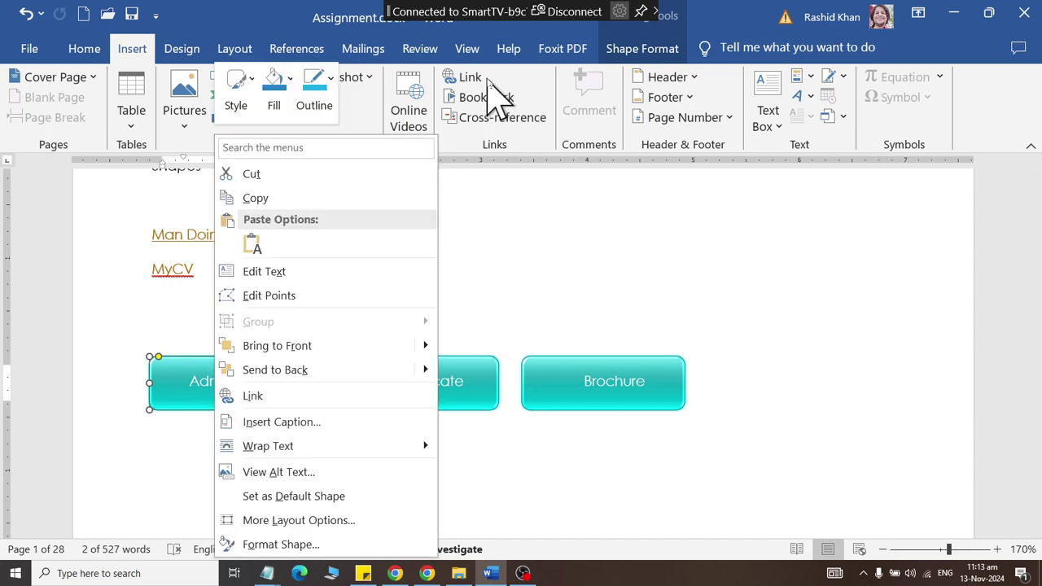
click(252, 397)
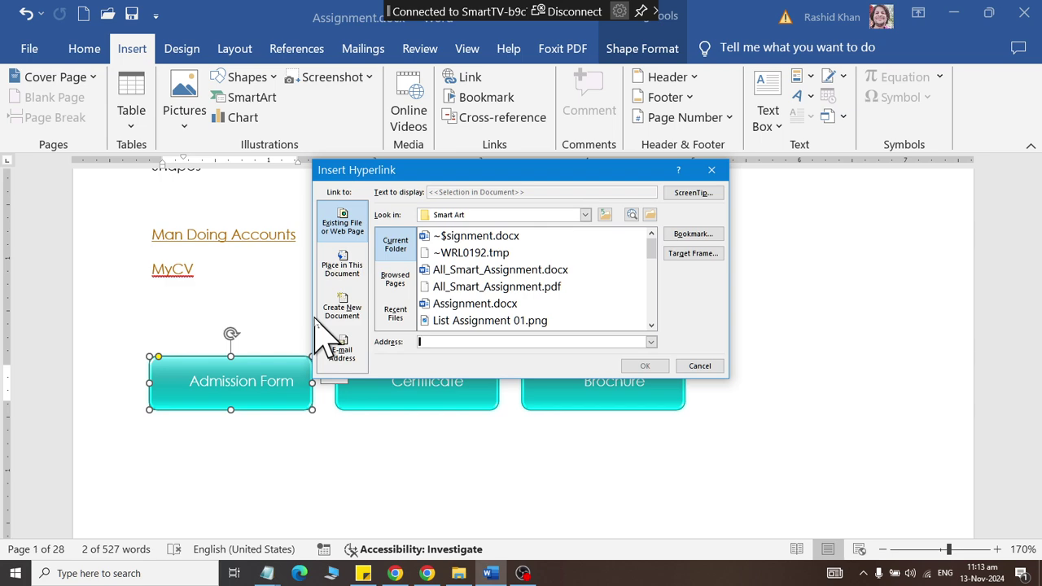
click(457, 254)
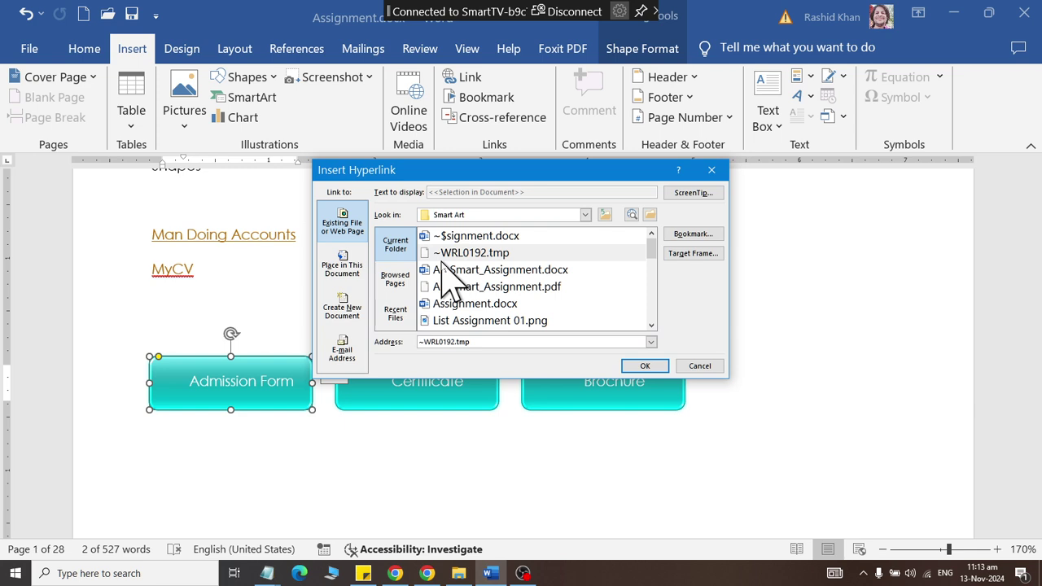
click(469, 288)
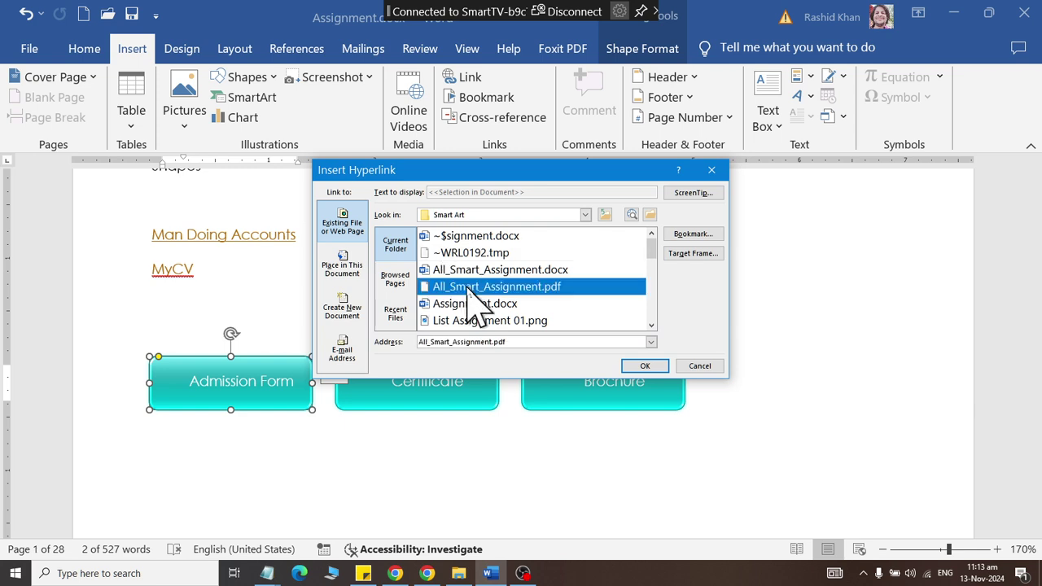
- Link the shape to 'Admission Form with Round text.docx' in Documents\Word_Files
click(584, 214)
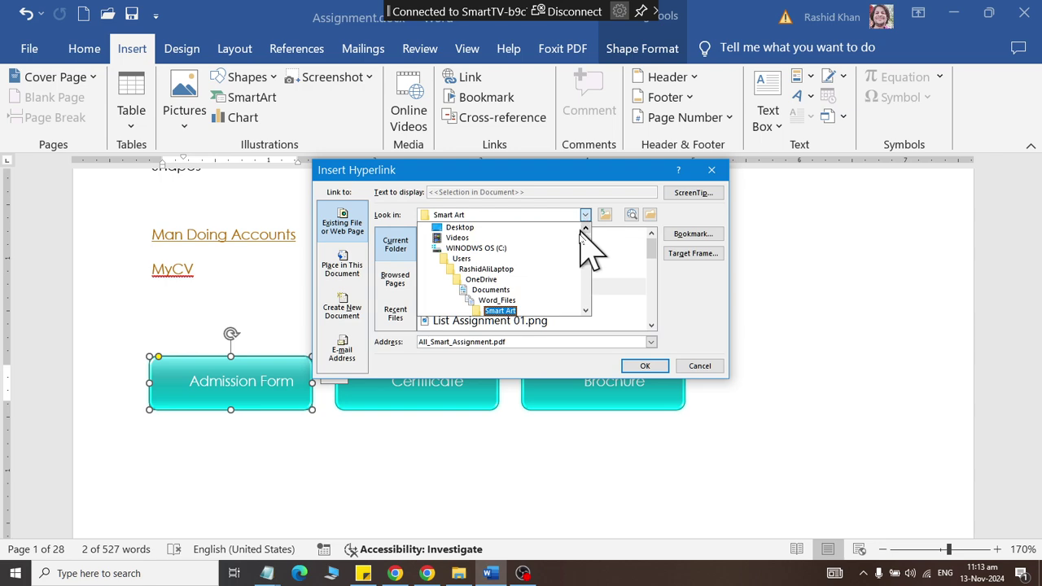
scroll(574, 269, down, 1)
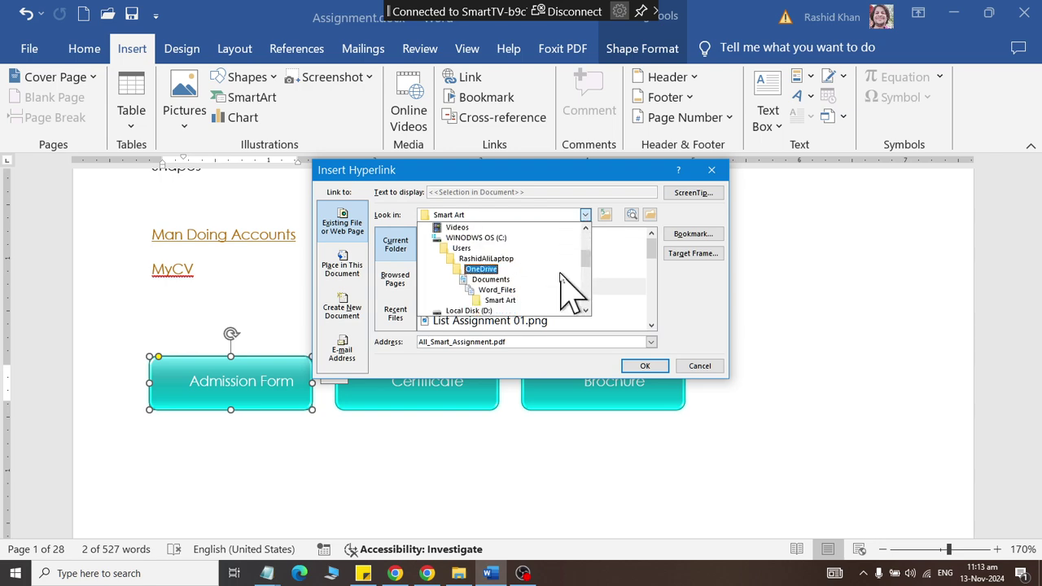
scroll(505, 289, down, 2)
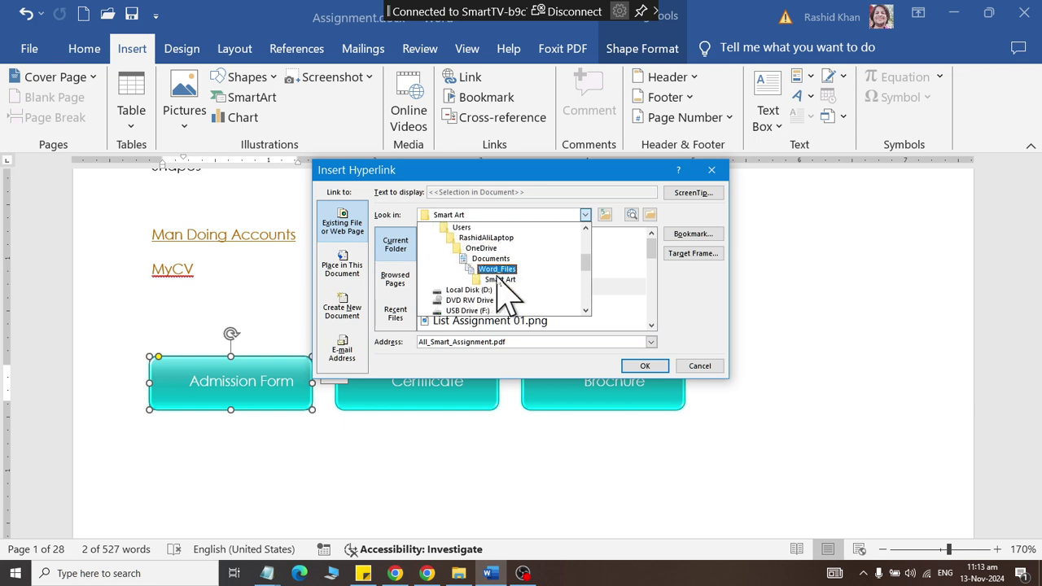
click(499, 259)
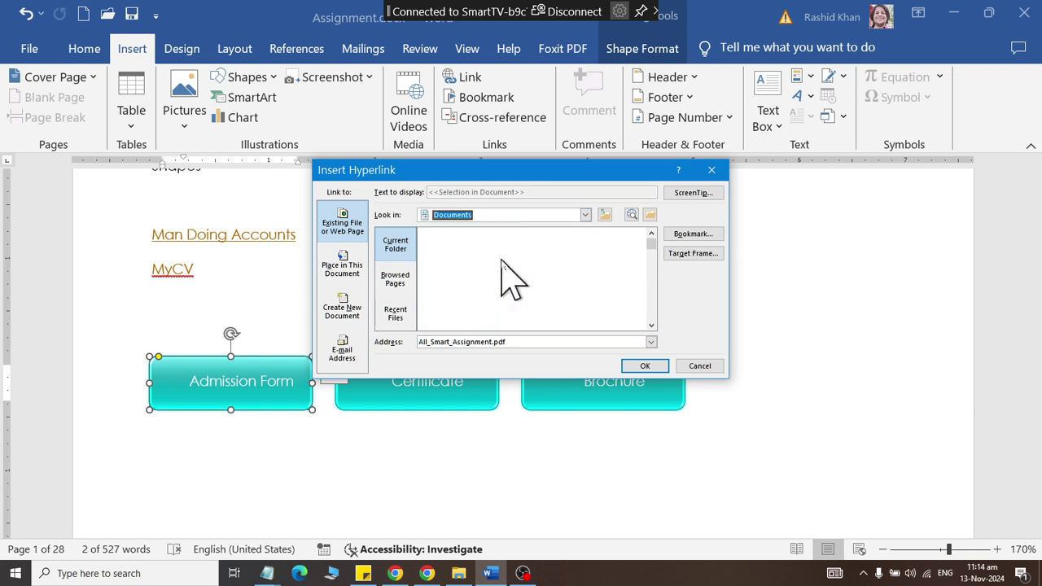
key(w)
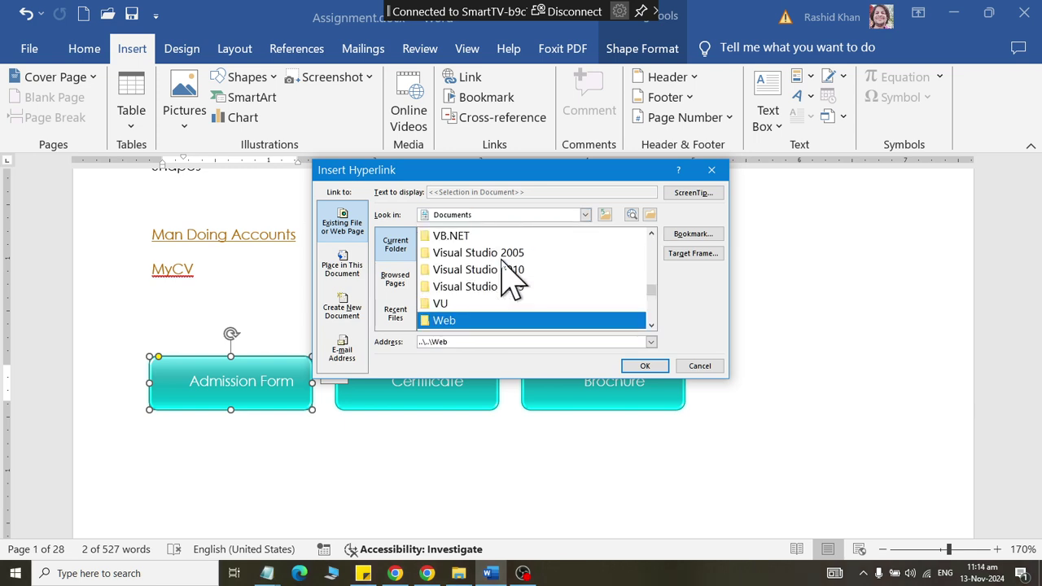
key(o)
key(Return)
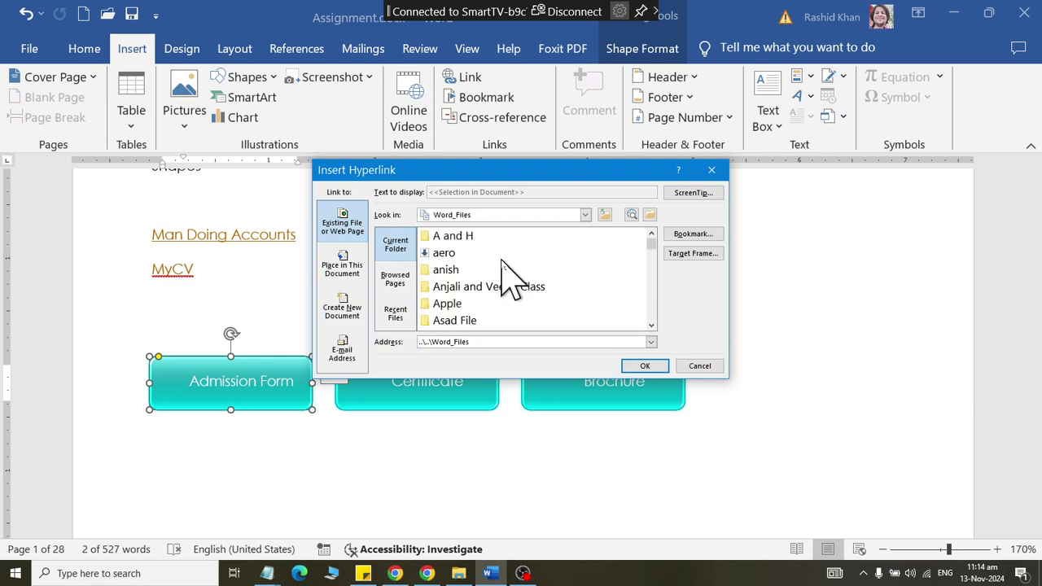
text(admission for H&A.docx)
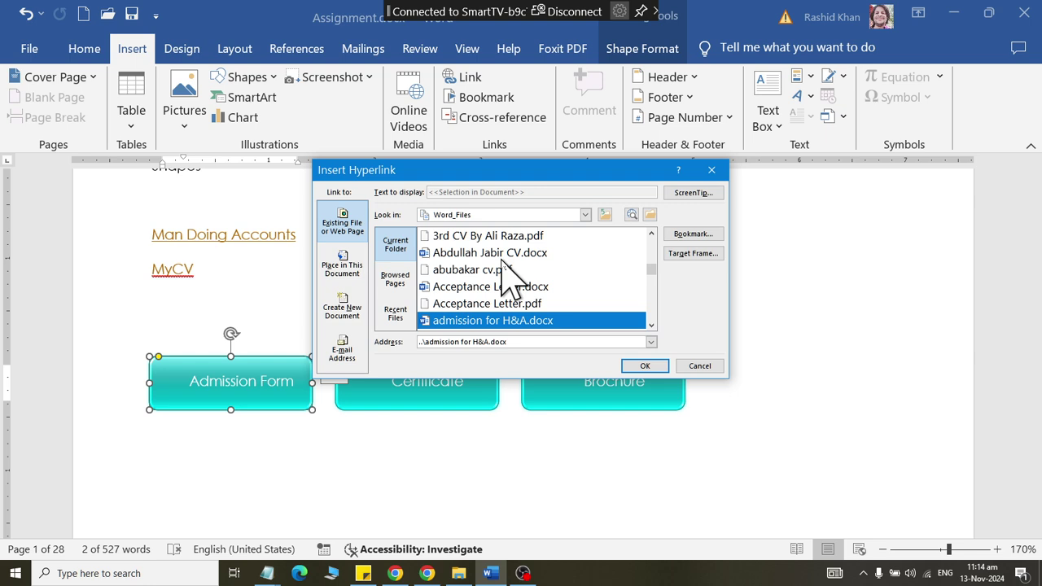
key(Down)
key(Down)
key(Down)
key(Down)
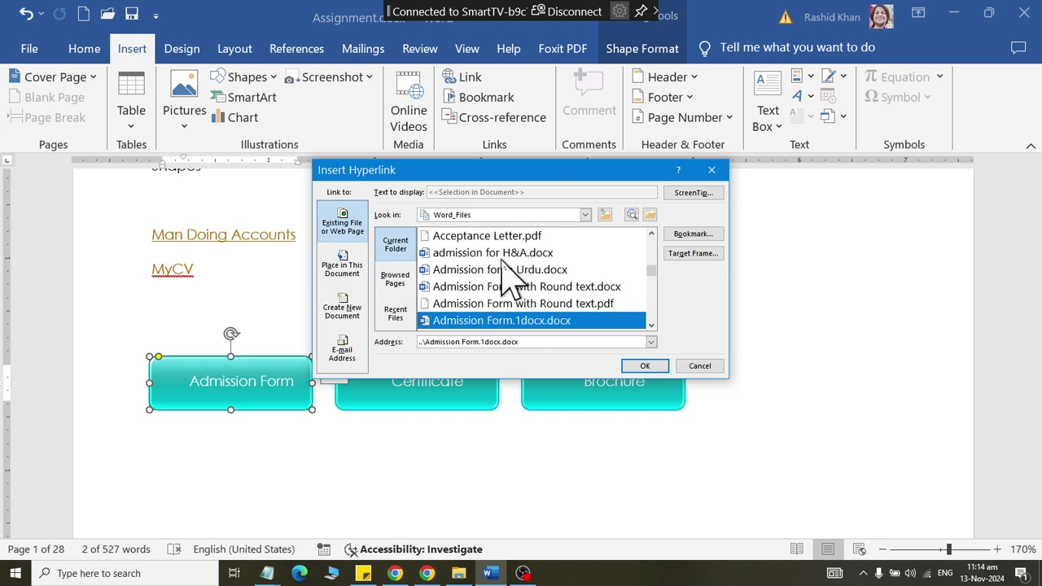
key(Up)
key(Up)
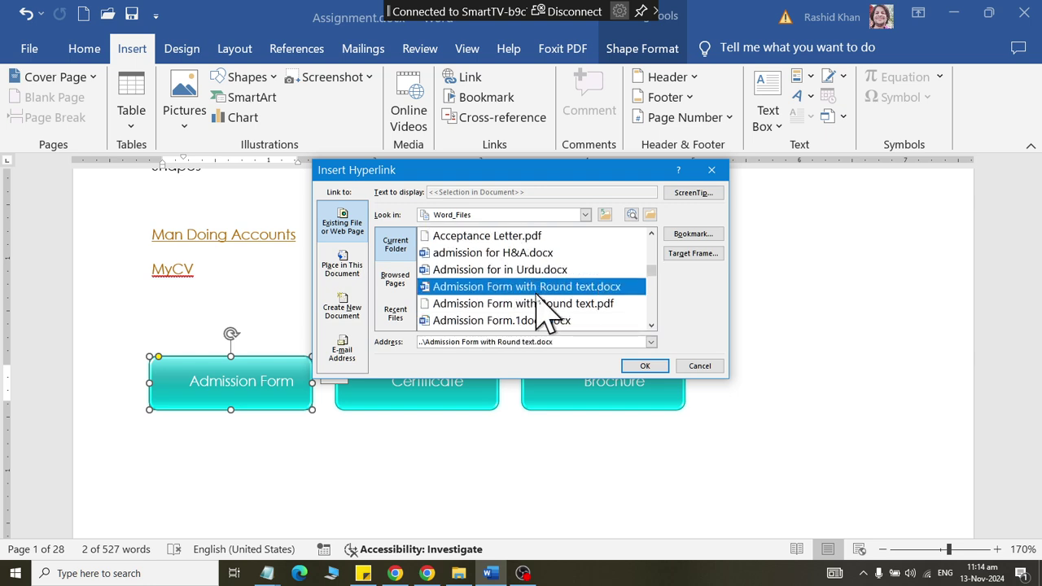
scroll(541, 314, down, 1)
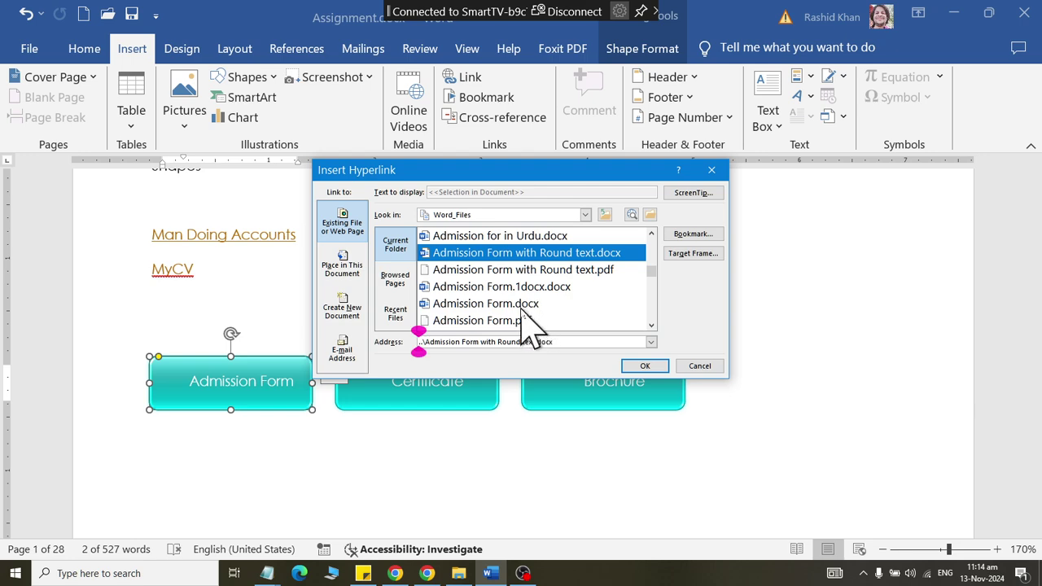
click(525, 305)
click(645, 367)
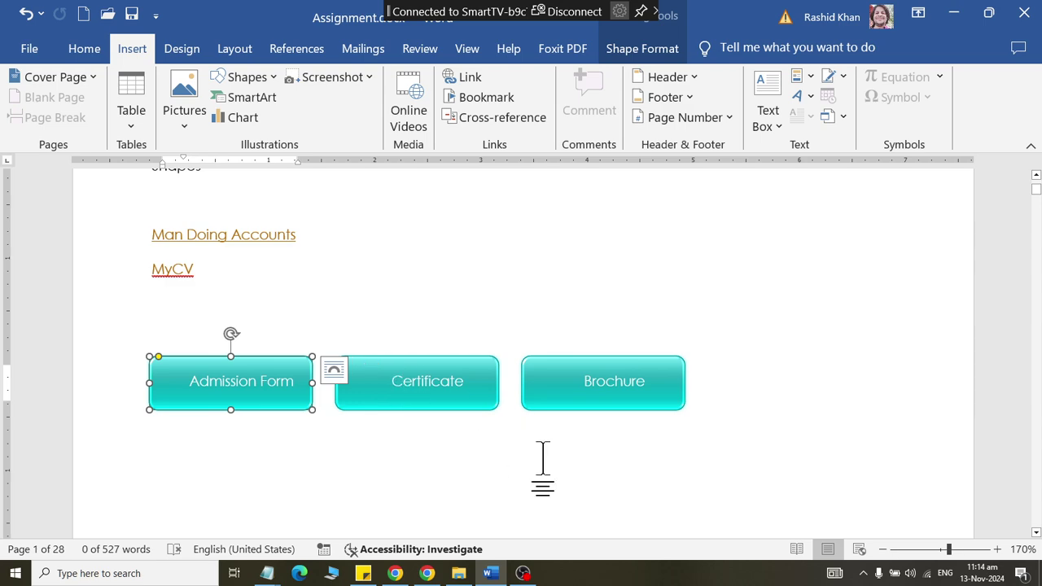
- Hyperlink the Certificate shape to Word Assignment\Certificates_sample\Govt Certificate Sample2.docx
click(504, 309)
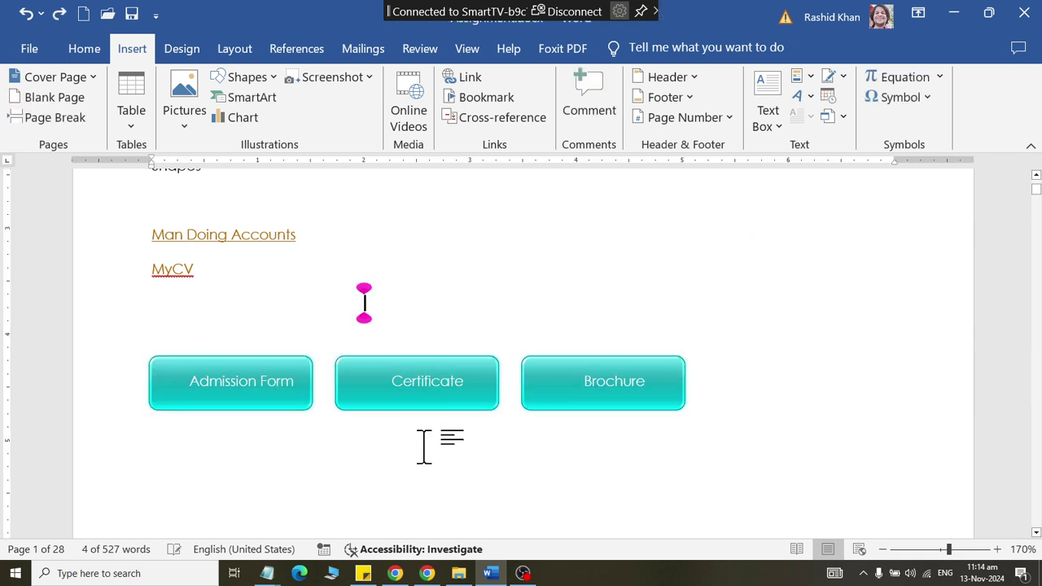
click(430, 404)
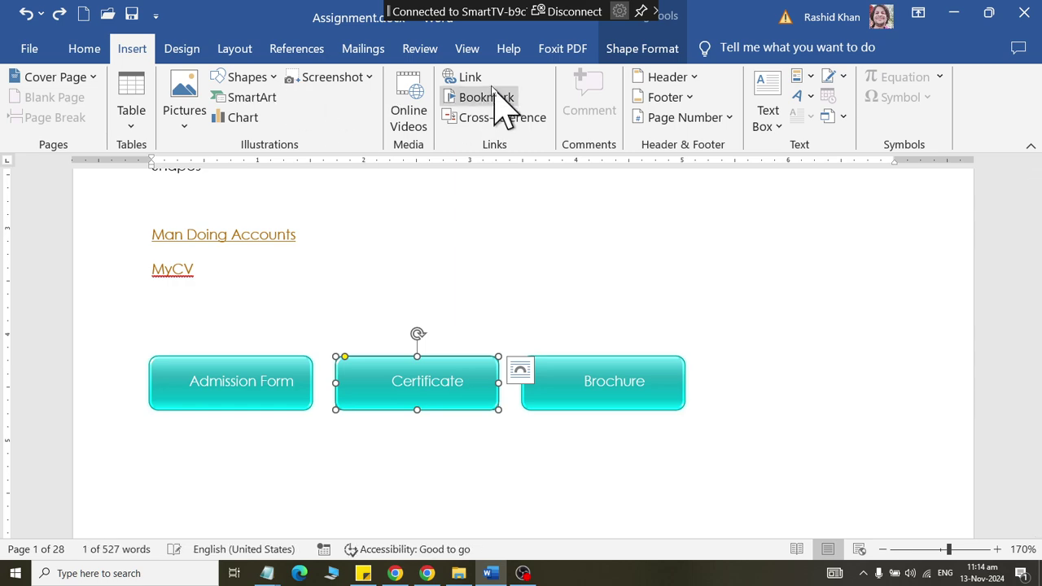
click(474, 76)
click(509, 288)
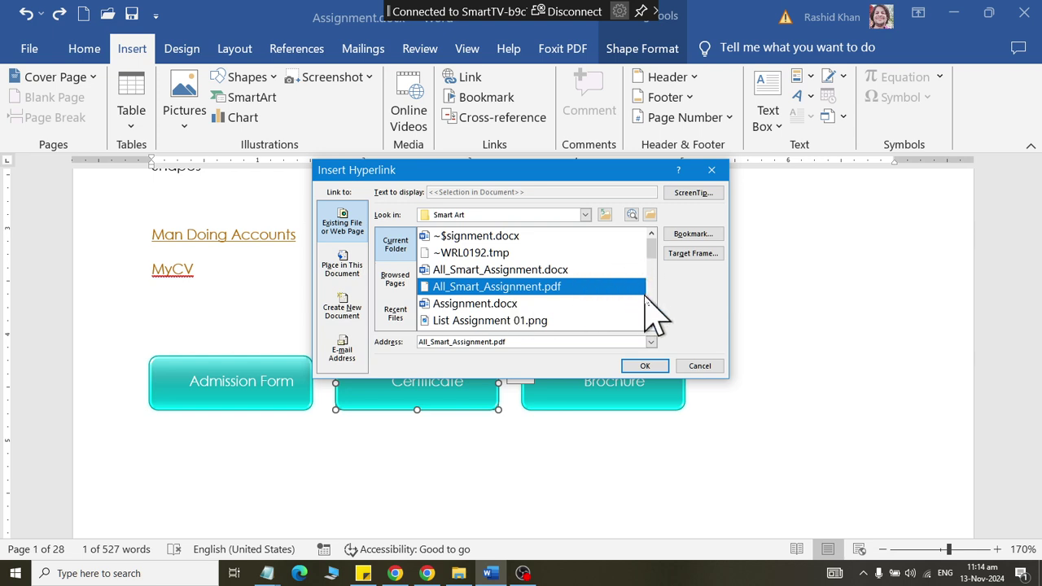
click(605, 214)
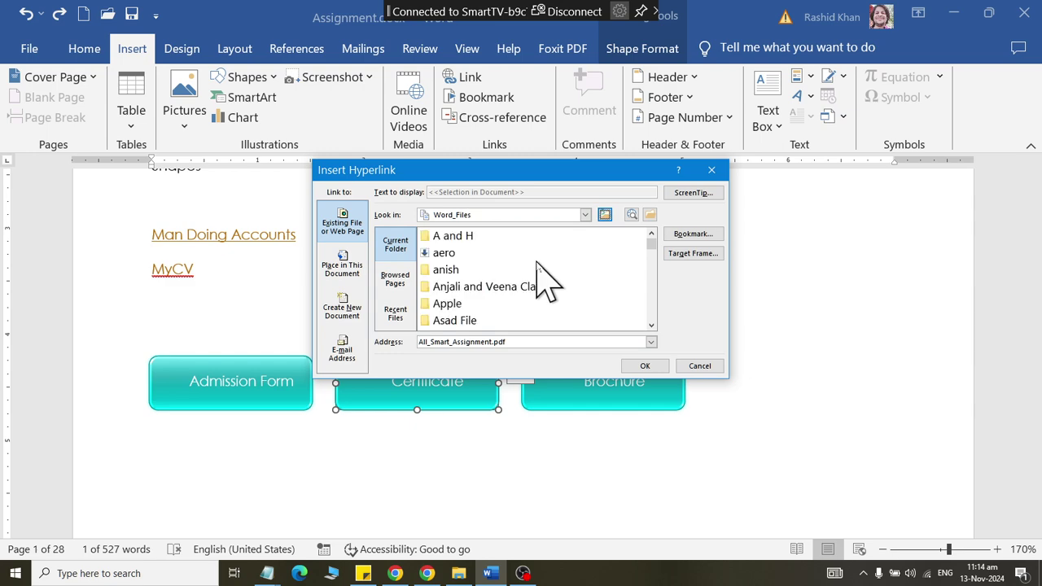
click(533, 254)
key(End)
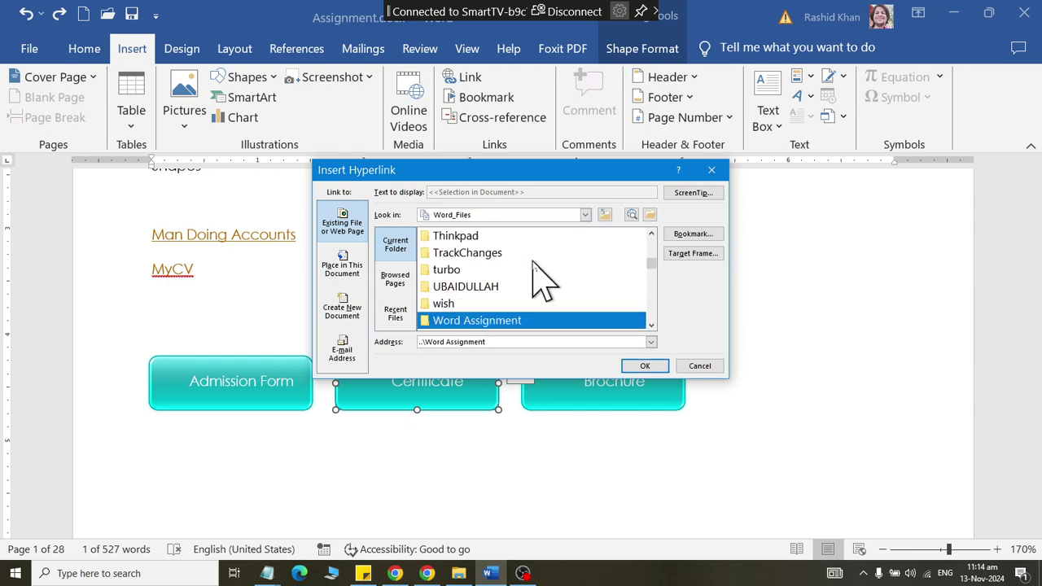
key(Return)
key(Down)
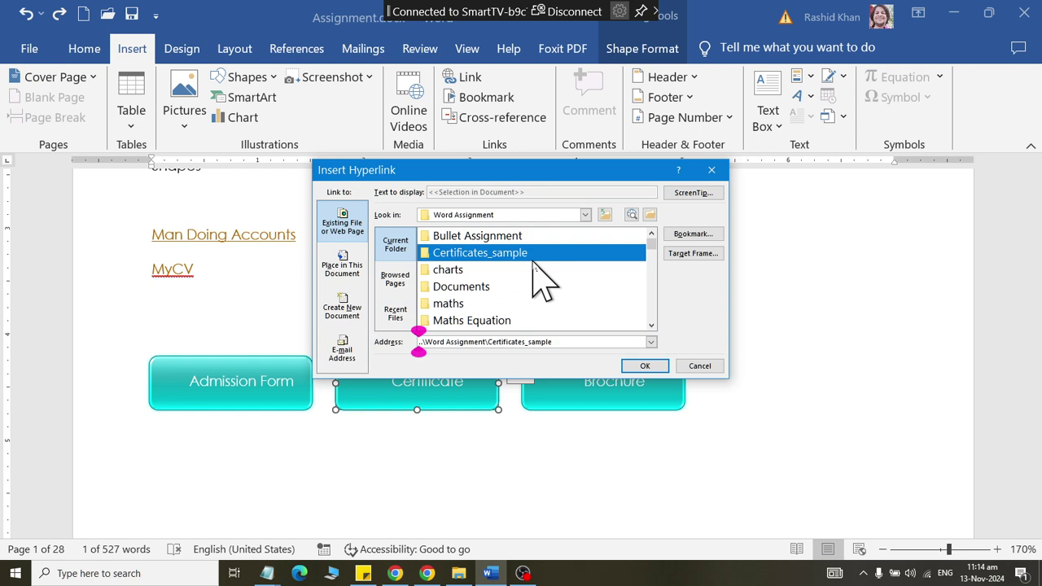
double_click(533, 265)
click(537, 271)
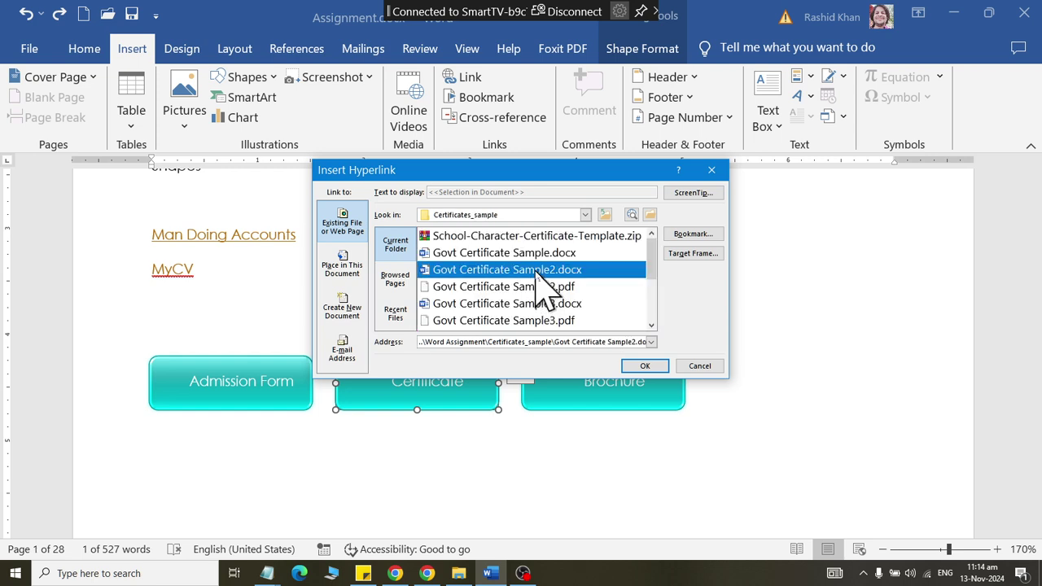
click(643, 367)
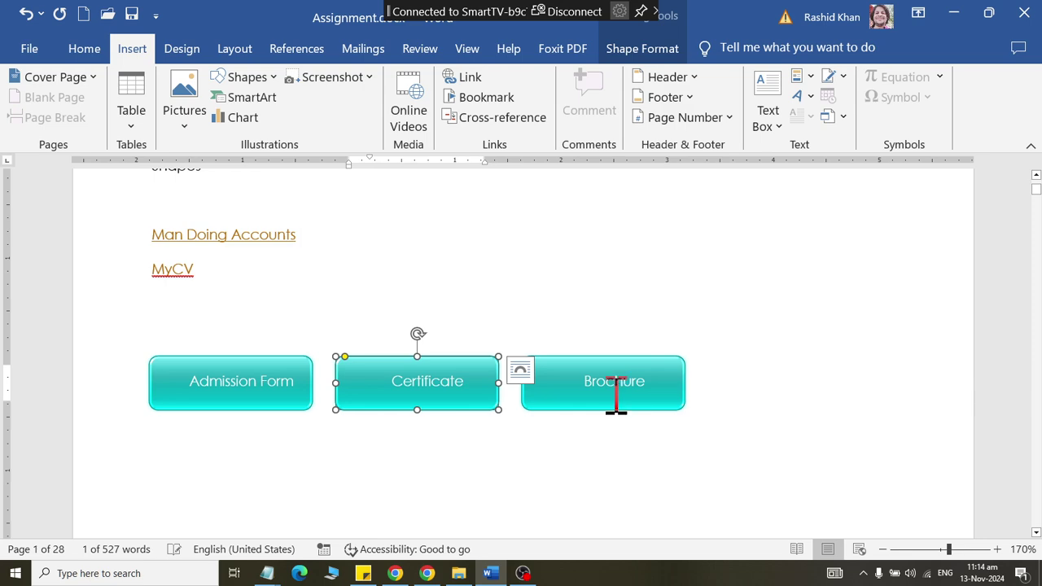
- Hyperlink the Brochure shape to Pumflect.docx from the Word_Files folder
click(611, 403)
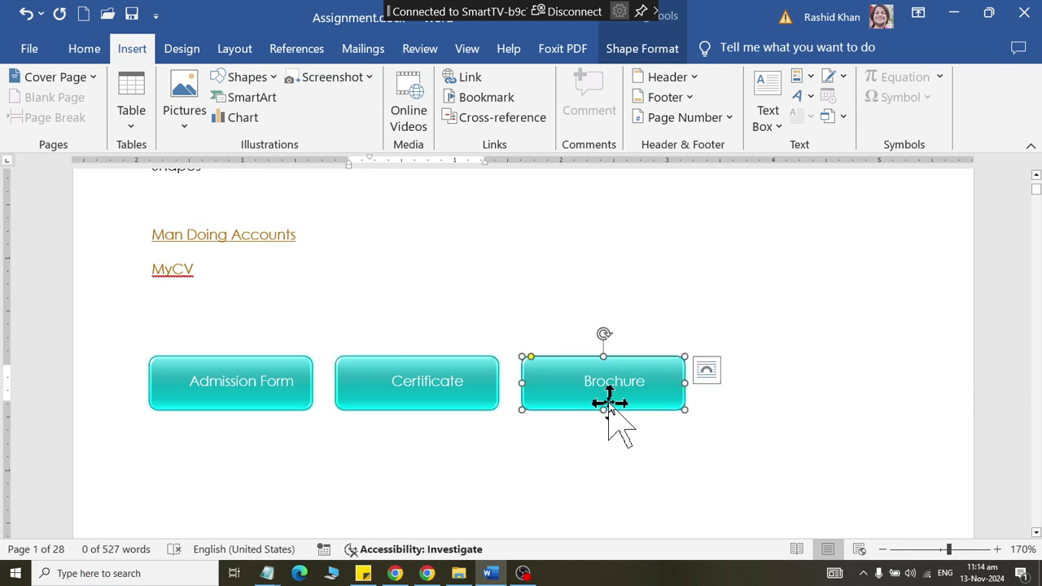
click(479, 77)
click(521, 287)
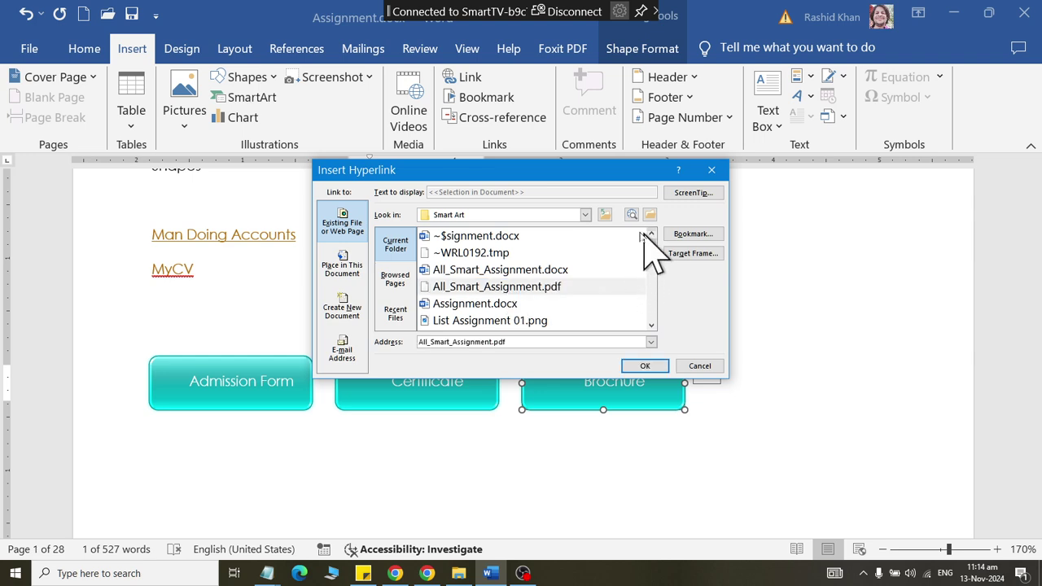
click(604, 215)
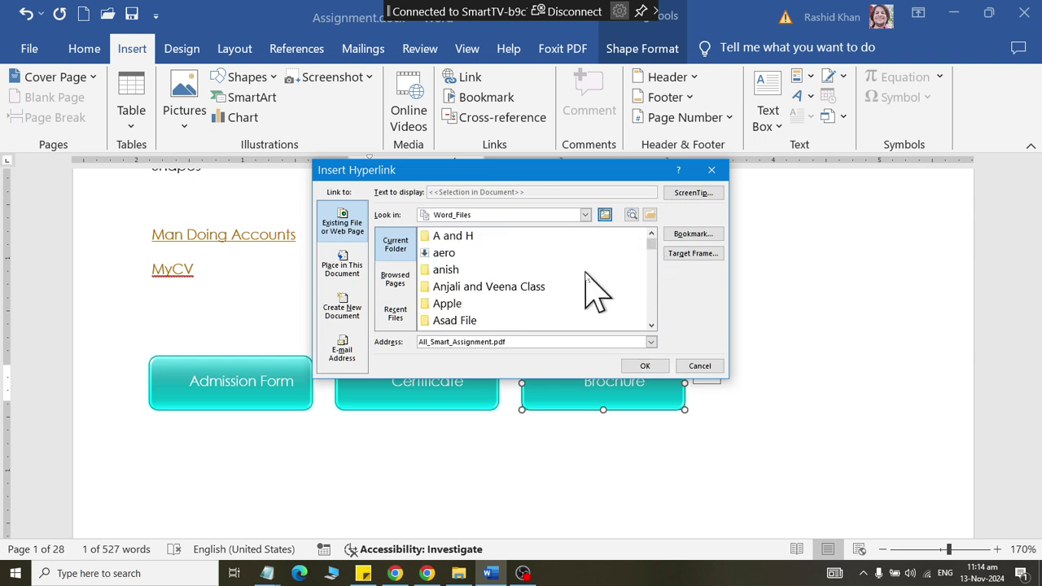
click(585, 272)
scroll(584, 277, down, 1)
scroll(585, 278, down, 1)
key(p)
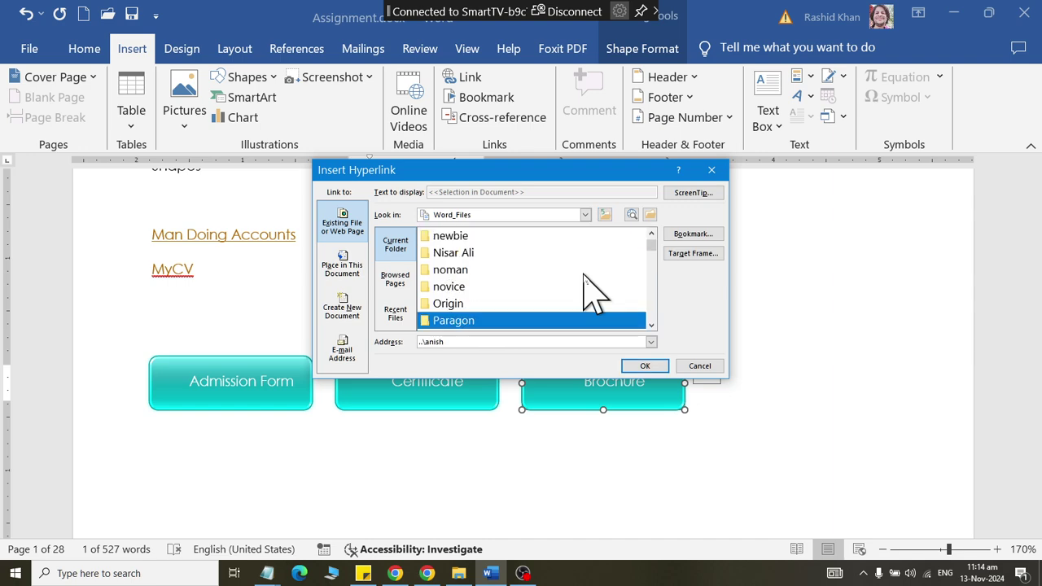
key(u)
click(644, 368)
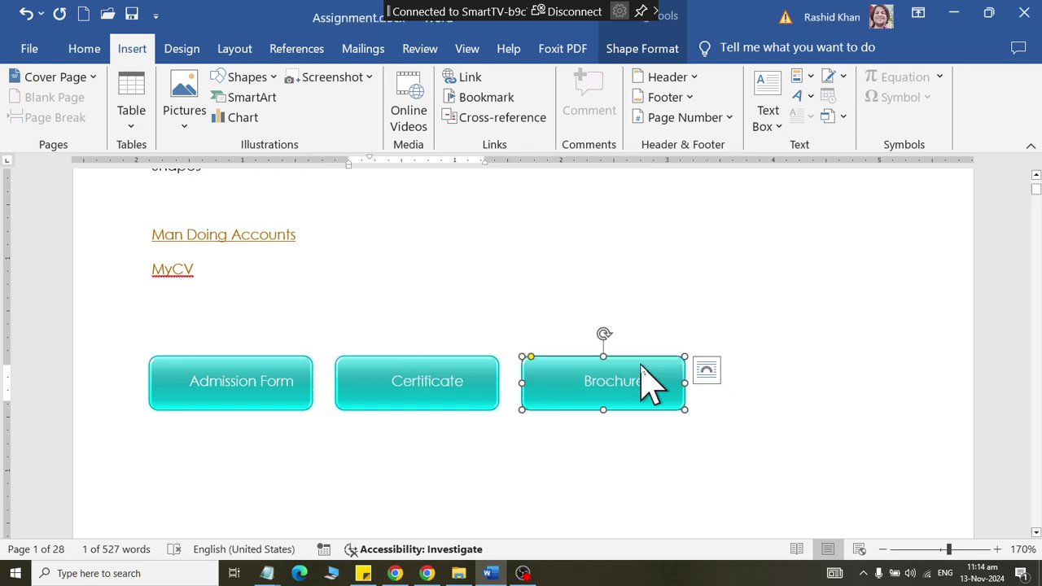
click(799, 489)
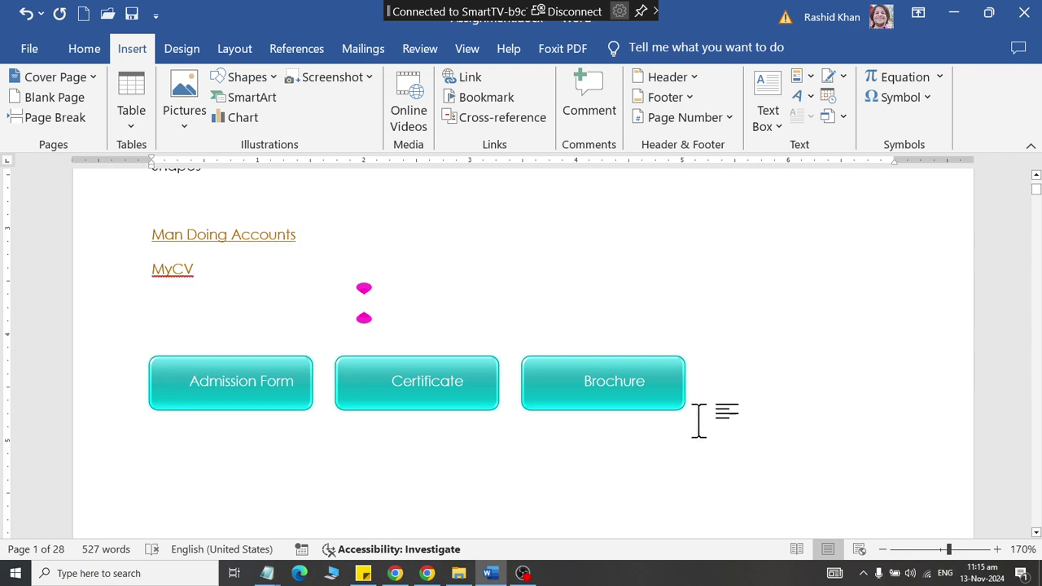
- Ctrl-drag the Brochure shape rightward to create a fourth, still-linked copy
drag(622, 410, 643, 432)
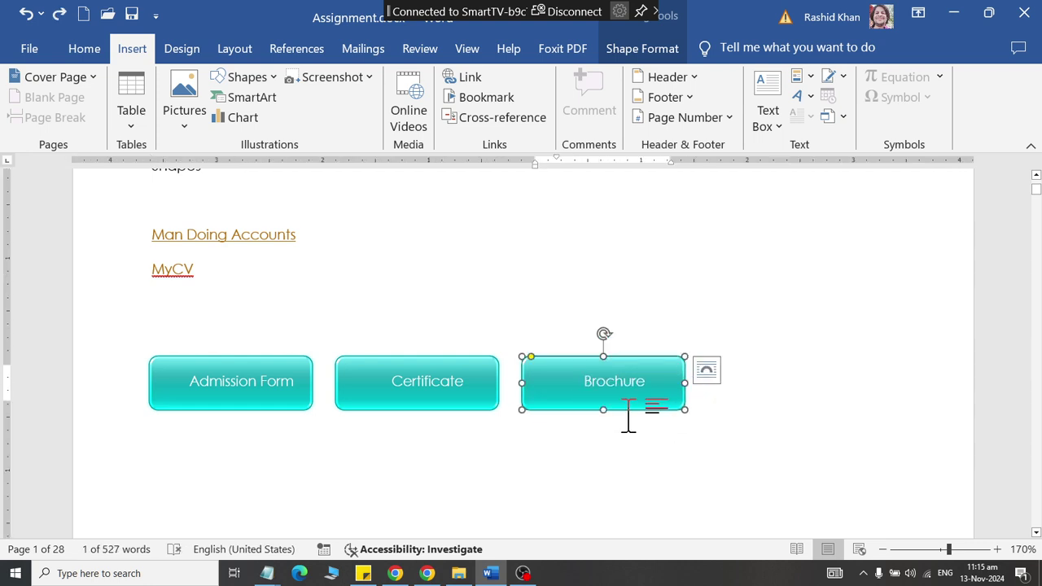
drag(627, 417, 803, 410)
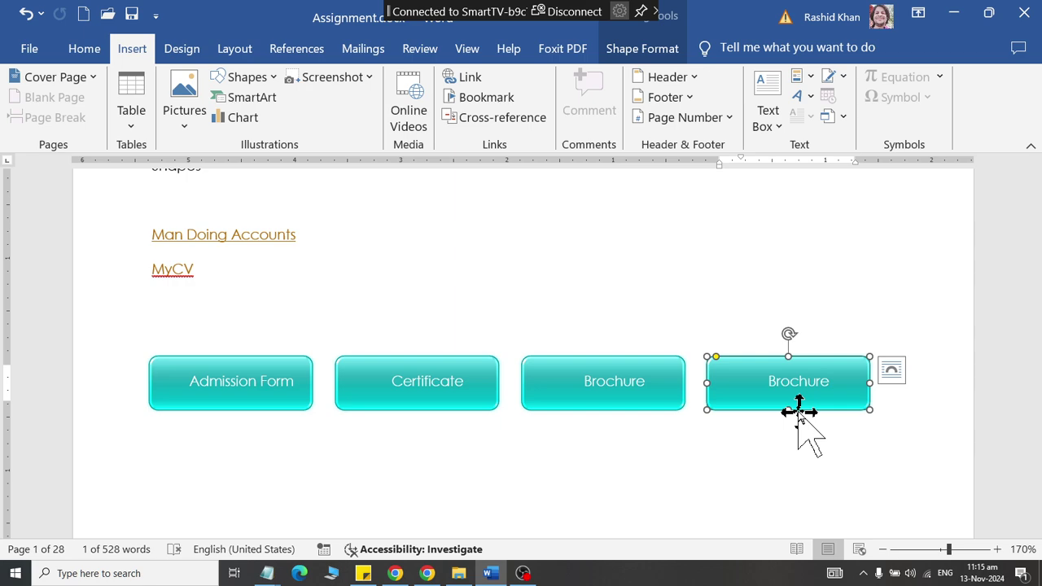
right_click(799, 413)
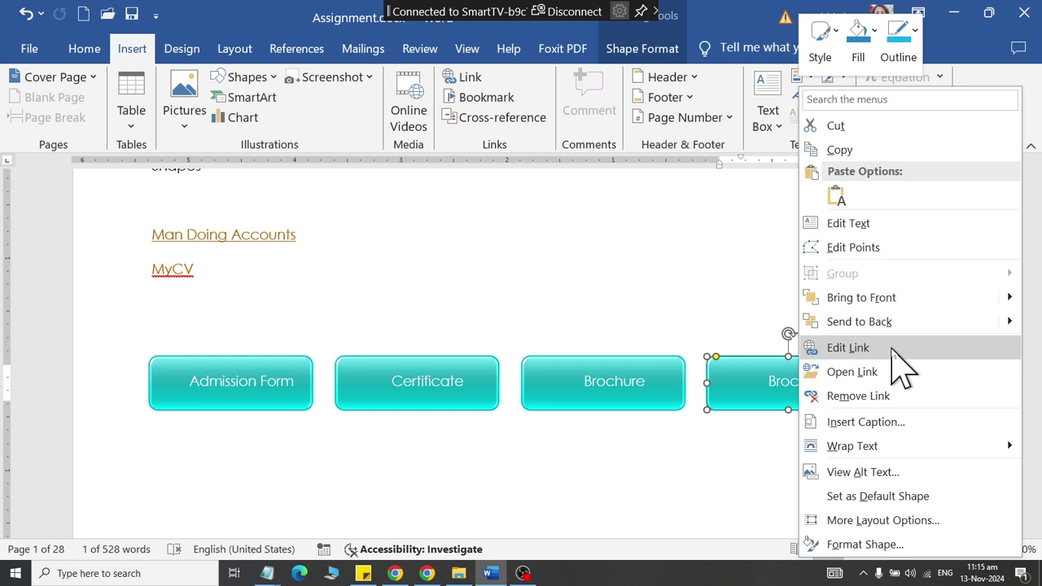
- Retarget the copied shape's link to Attendance_sheet.xlsx in Documents\ExcelFiles
click(848, 348)
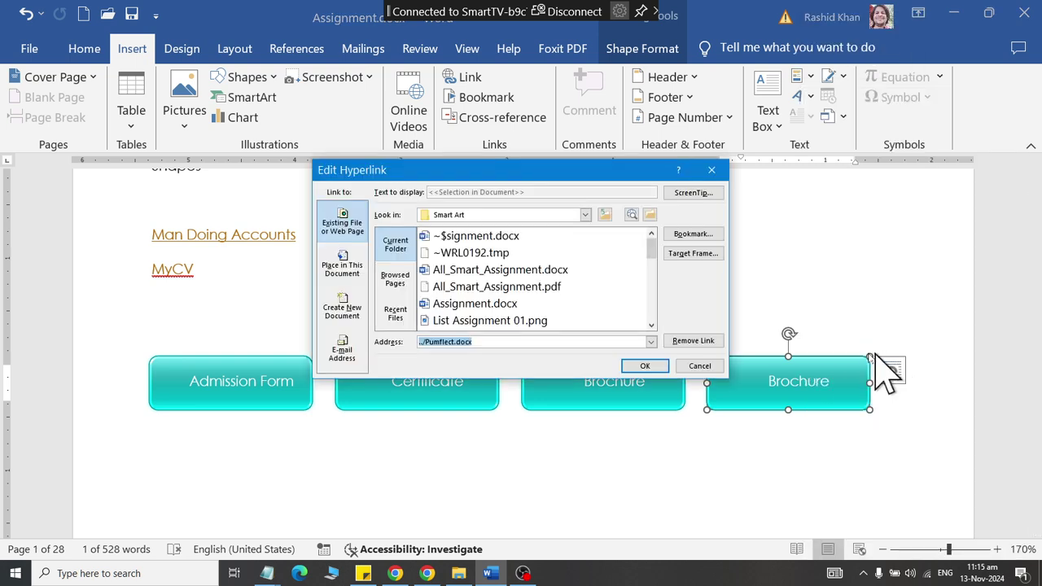
click(545, 257)
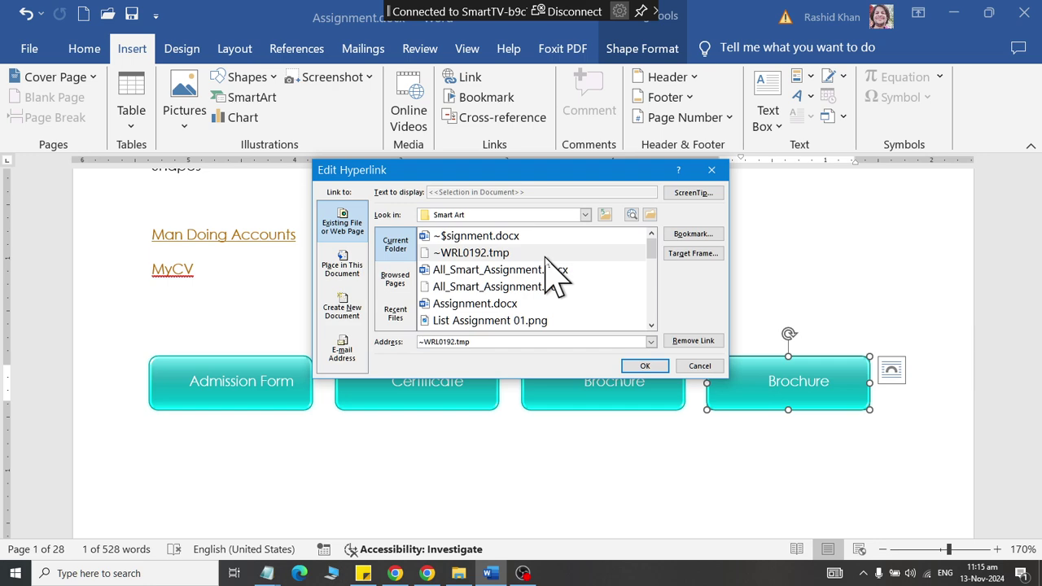
click(605, 214)
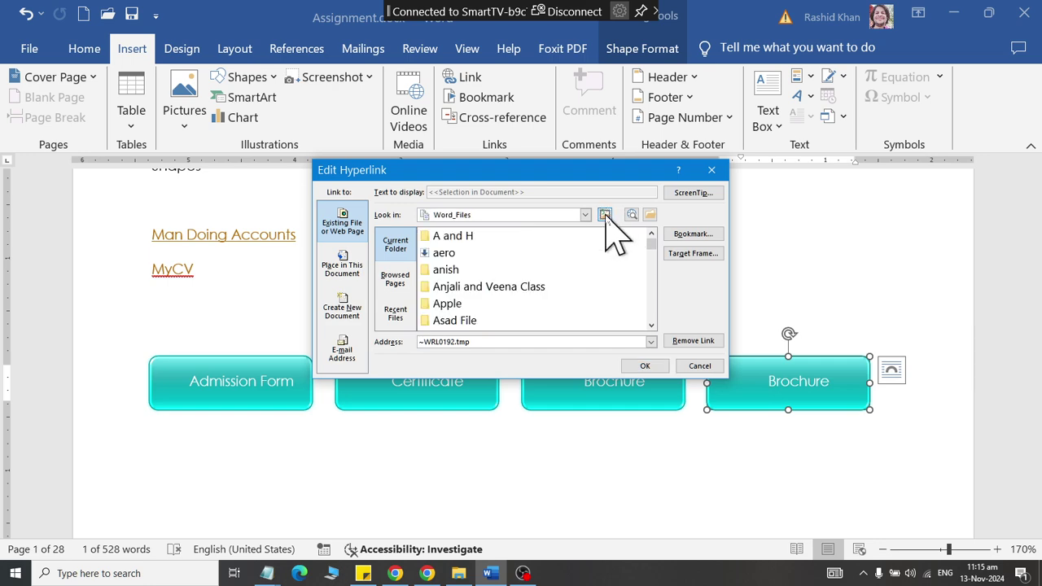
click(605, 214)
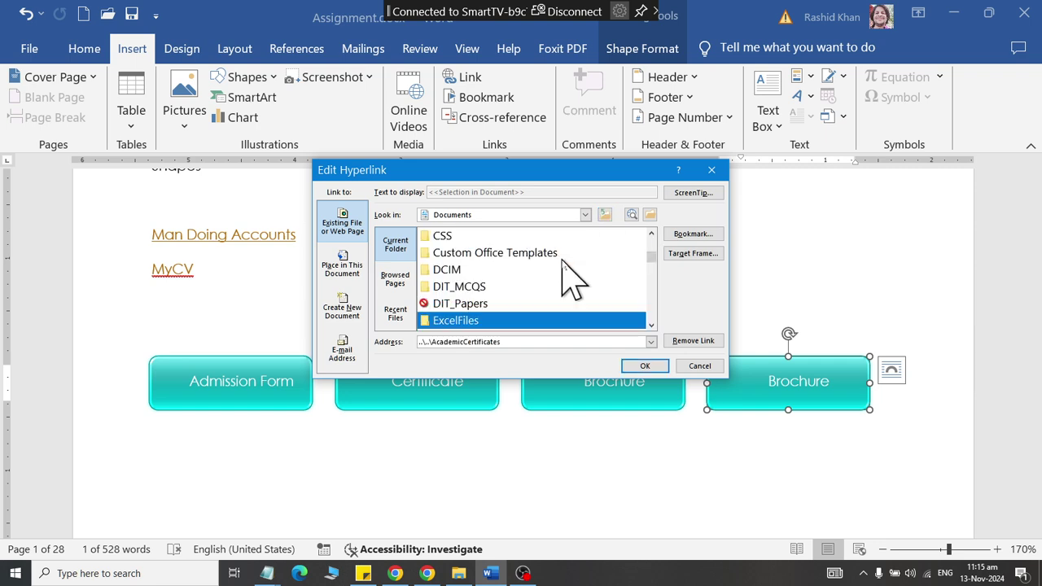
double_click(489, 320)
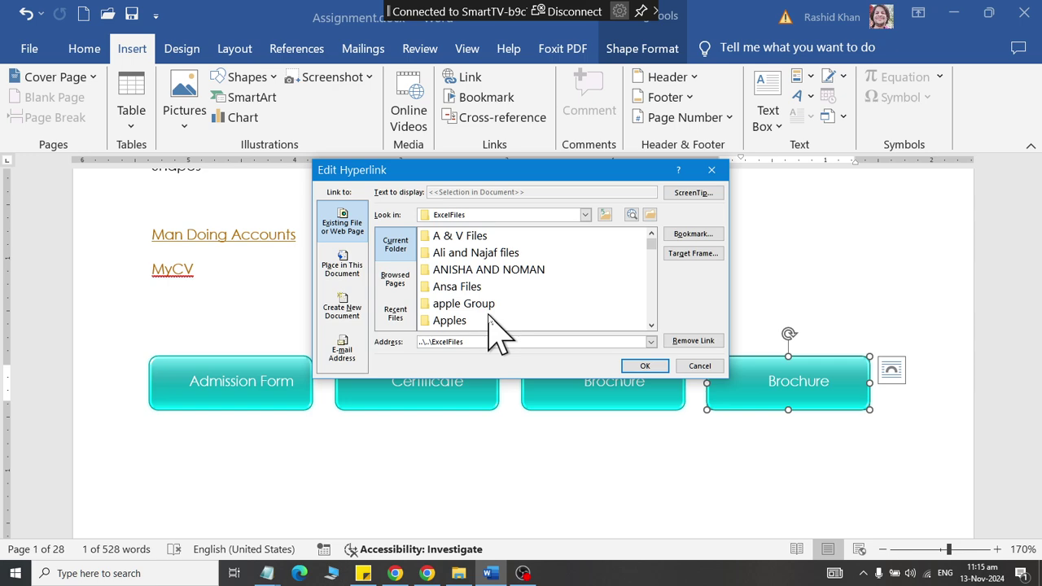
click(487, 276)
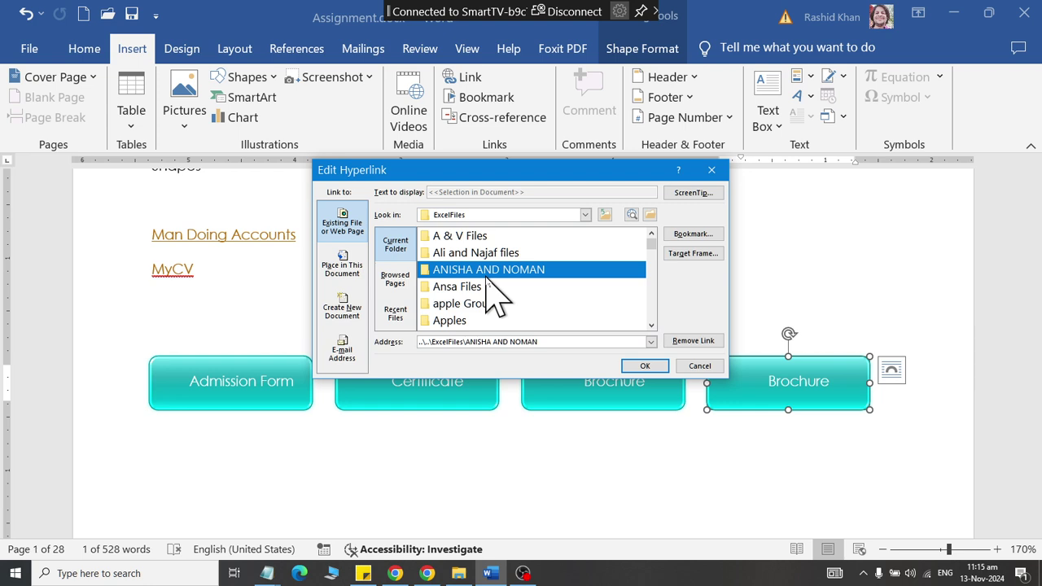
scroll(530, 312, down, 5)
scroll(530, 312, down, 5)
scroll(530, 312, down, 5)
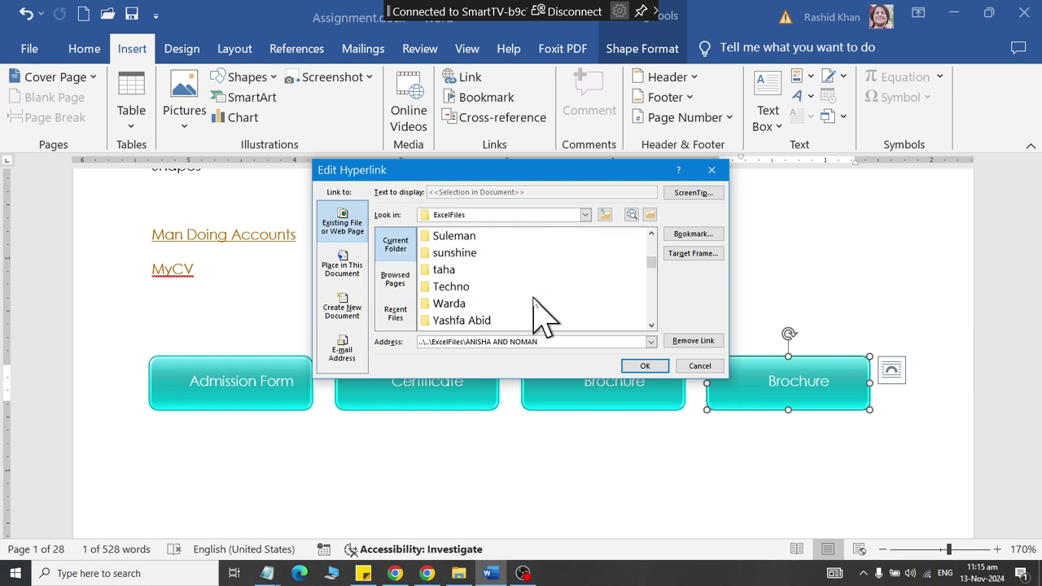
scroll(530, 312, down, 5)
scroll(543, 317, down, 2)
scroll(542, 318, down, 1)
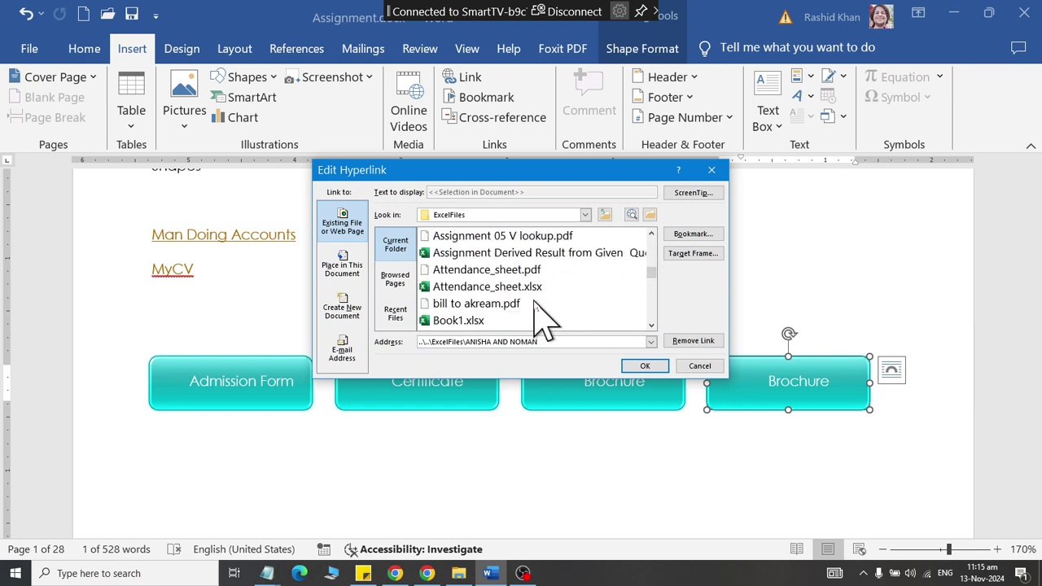
scroll(541, 316, down, 1)
click(525, 253)
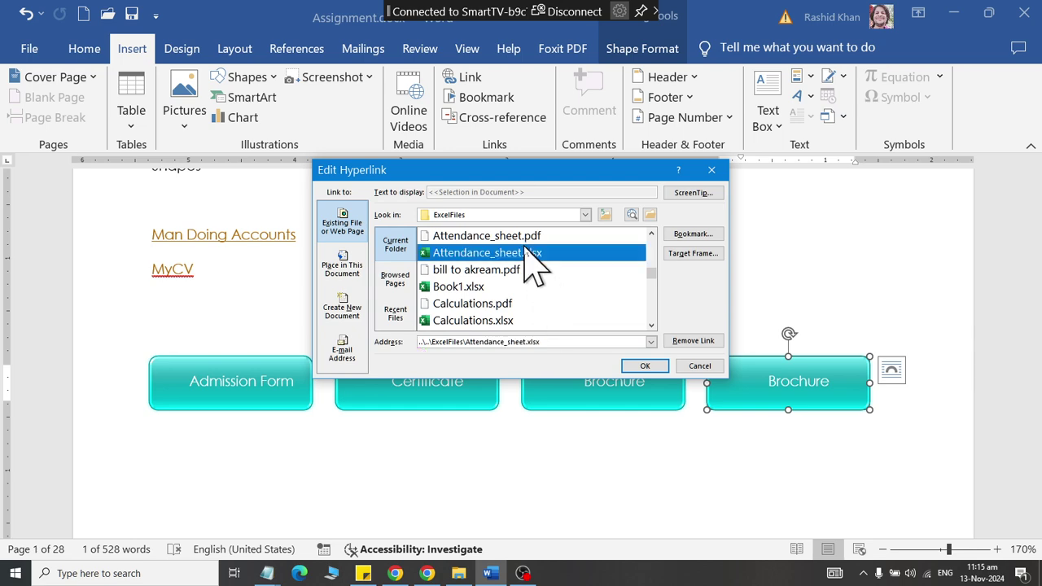
click(644, 367)
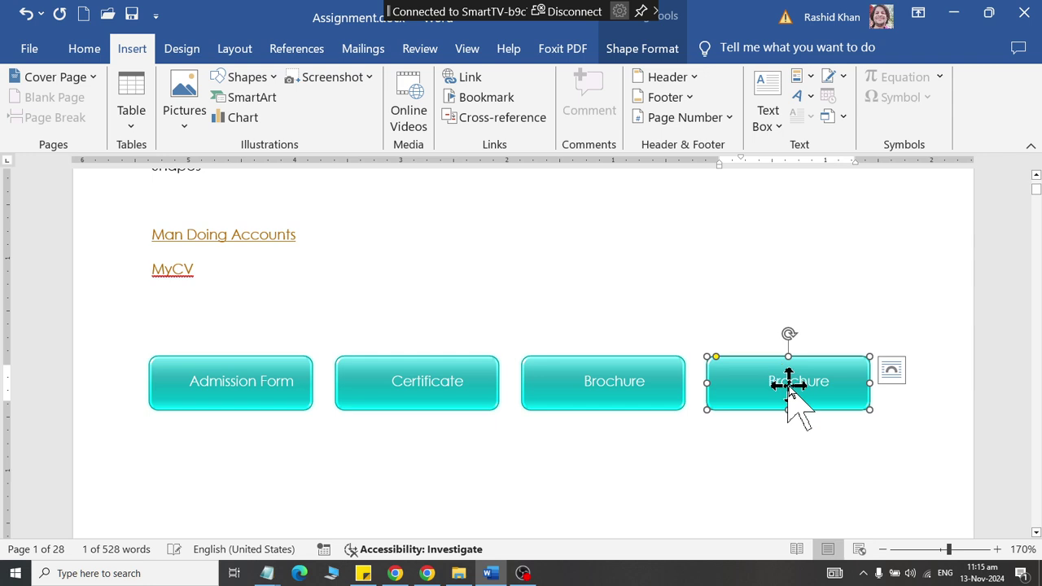
- Change the copied shape's label from Brochure to 'Attendance' and save Assignment.docx
right_click(794, 384)
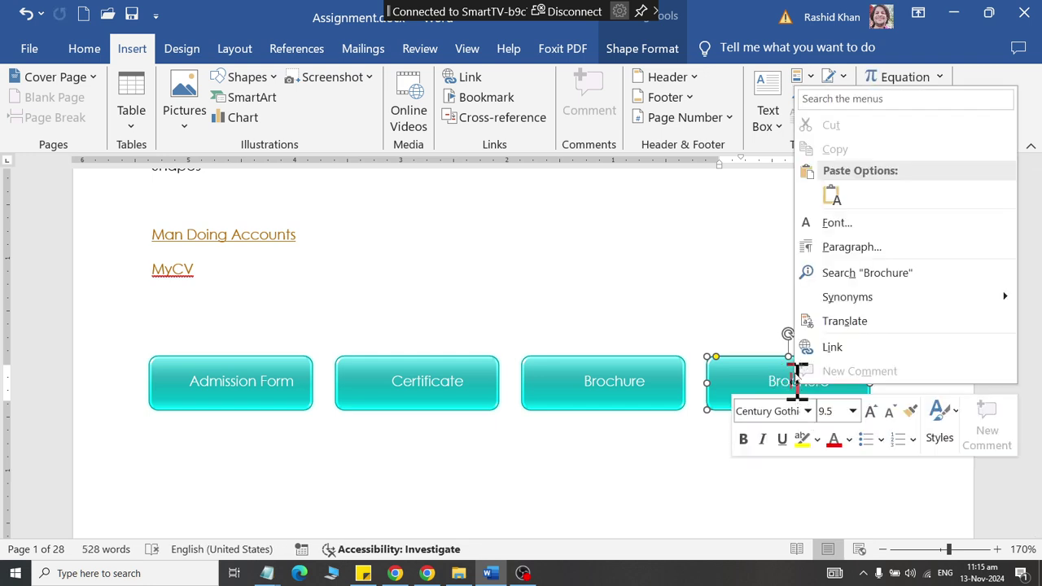
click(757, 386)
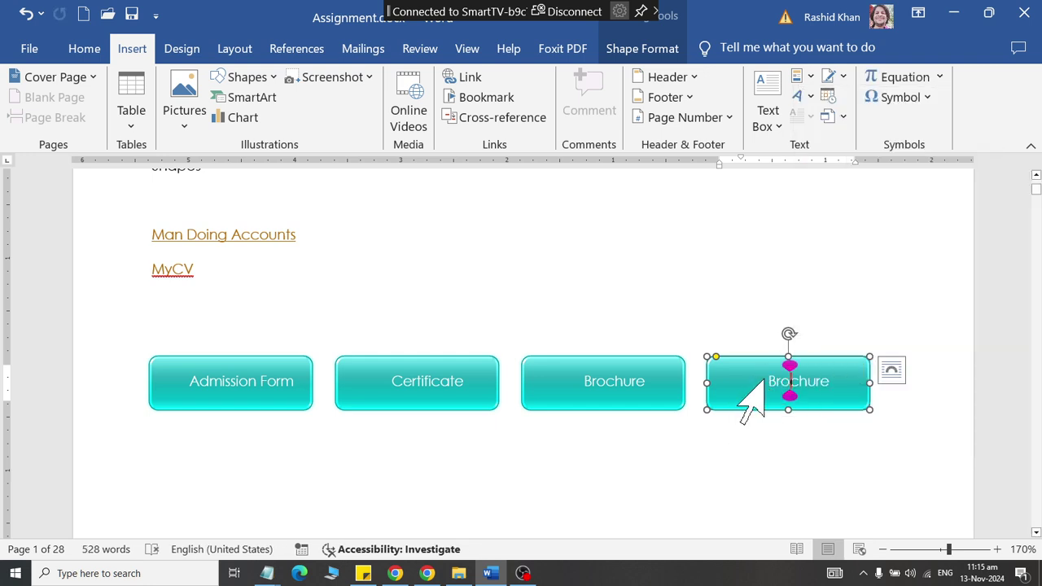
double_click(851, 383)
key(BackSpace)
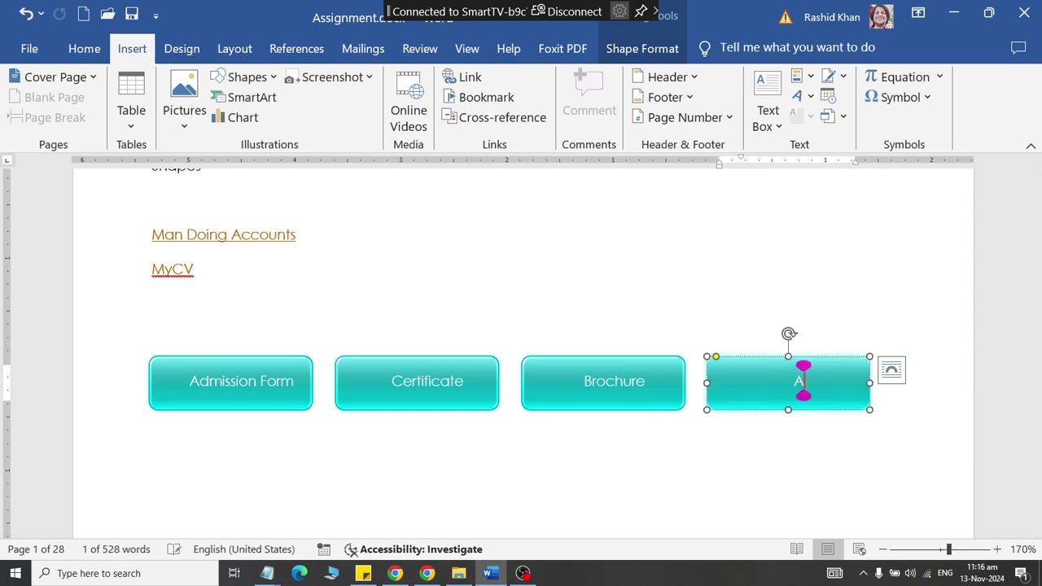
text(Attendac)
key(BackSpace)
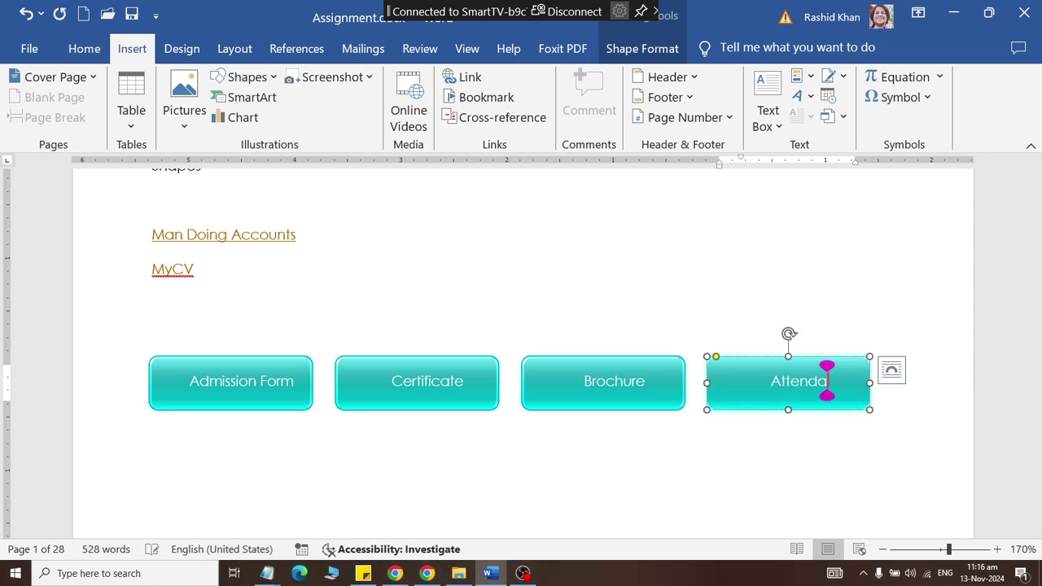
text(nce)
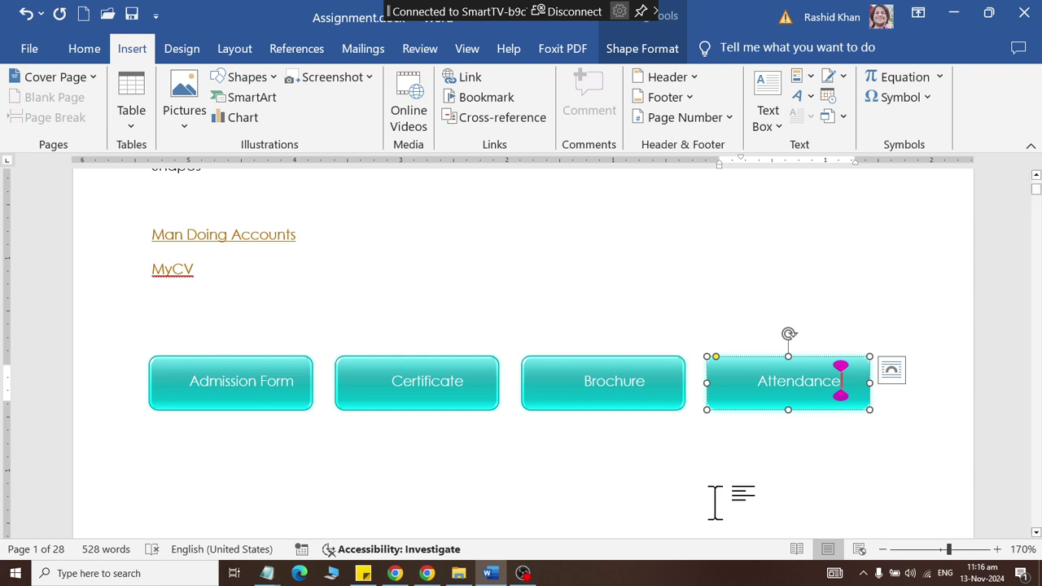
click(715, 503)
key(ctrl+s)
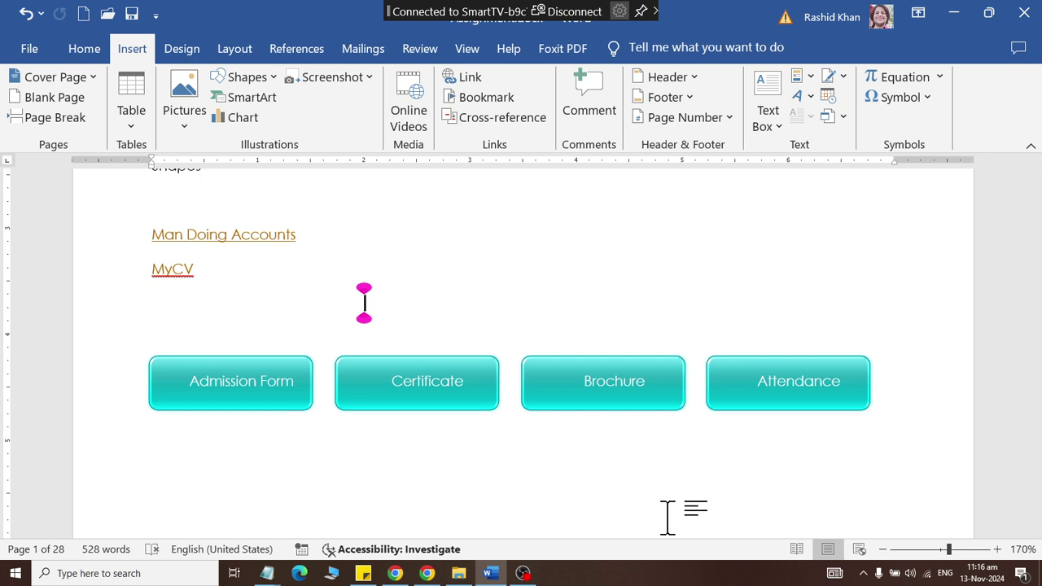
- Open the Admission Form and Certificate links, scroll through each document, and close them
click(232, 405)
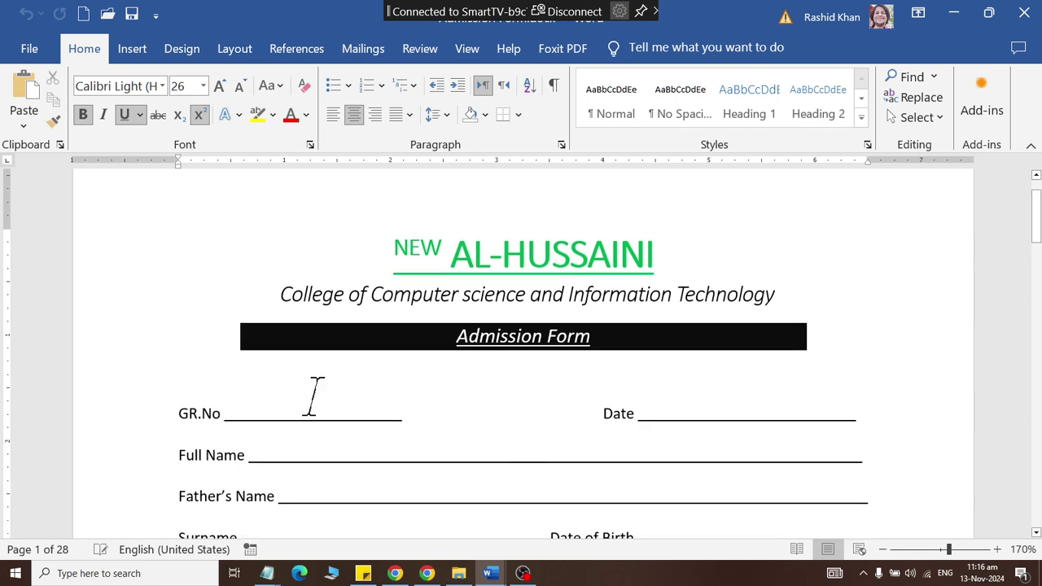
scroll(316, 407, down, 5)
scroll(317, 407, down, 4)
scroll(317, 407, down, 1)
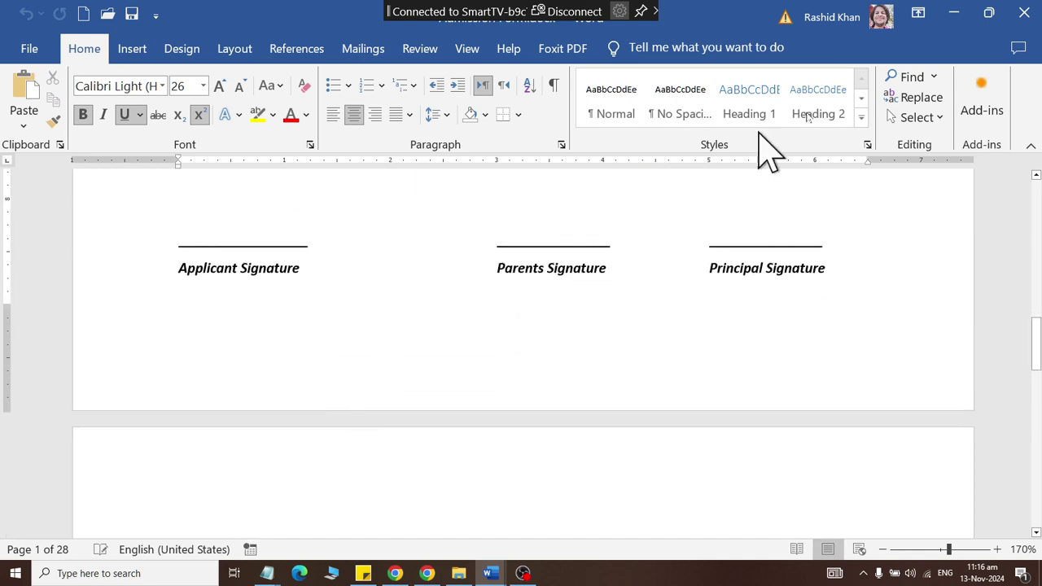
click(1039, 16)
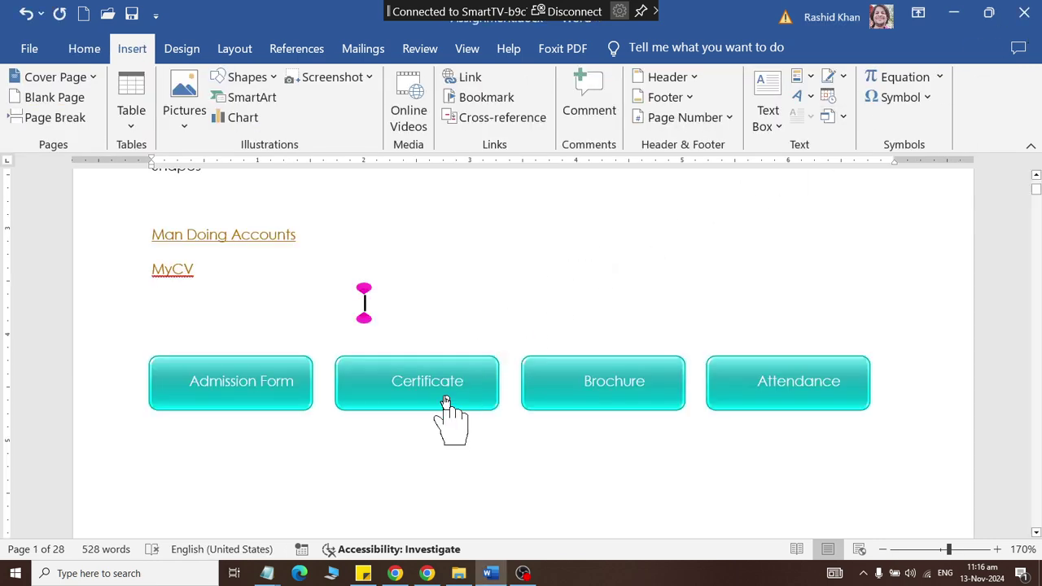
click(444, 399)
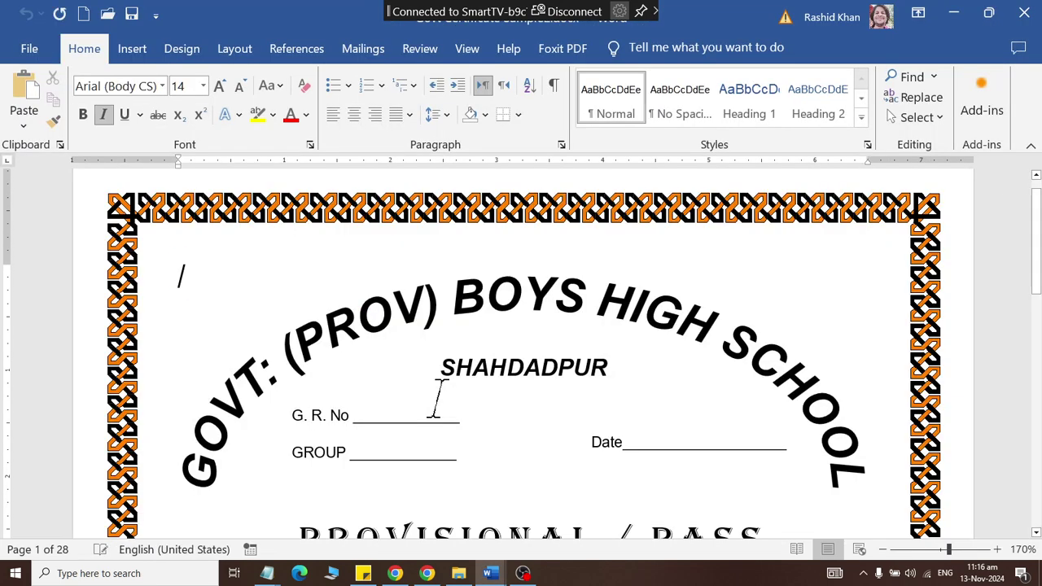
scroll(437, 399, down, 4)
scroll(437, 399, down, 4)
scroll(439, 399, down, 3)
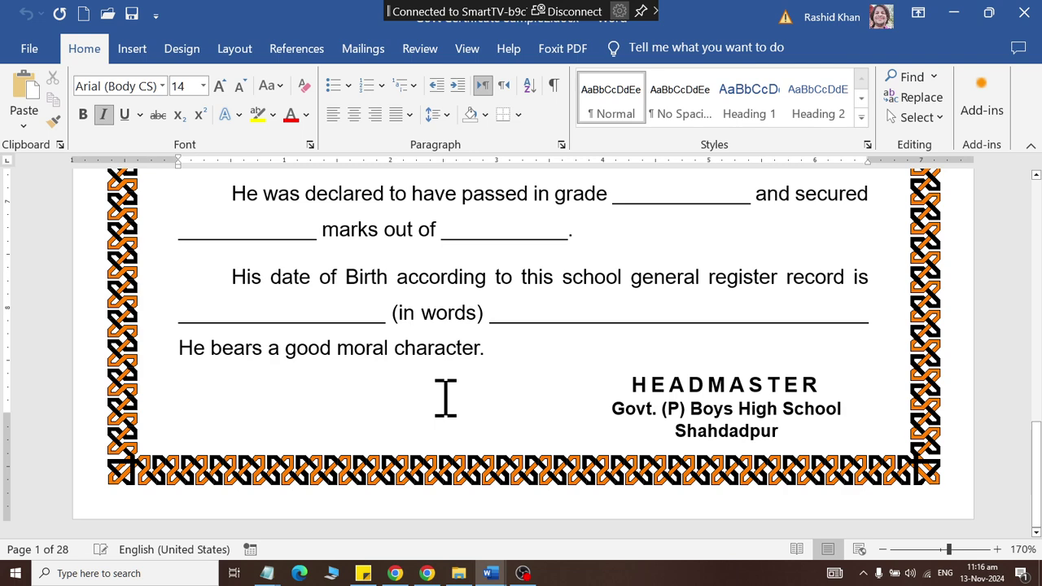
click(1024, 12)
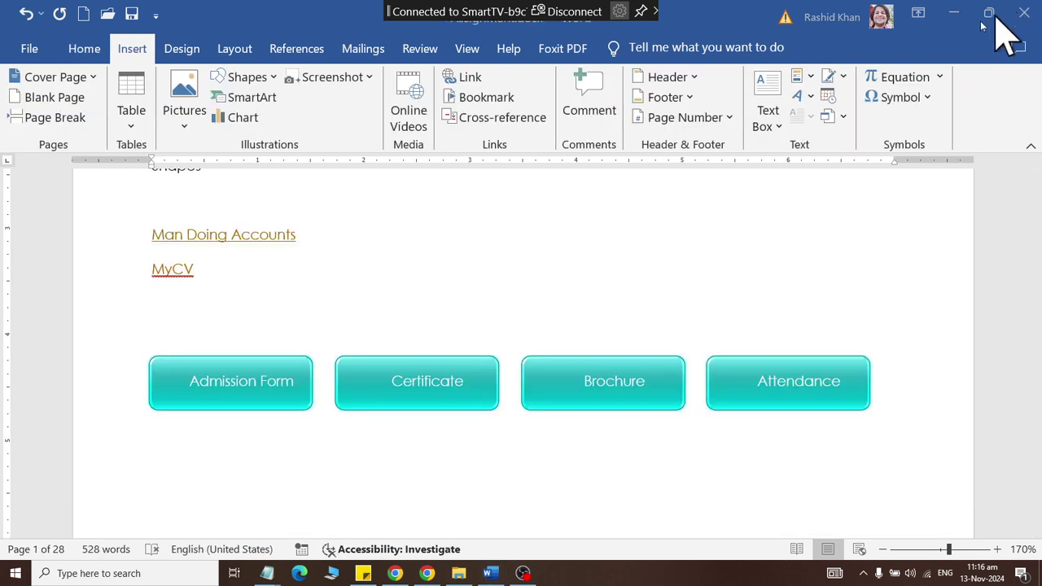
- Check and close the Brochure's linked document, then follow the Attendance link
click(615, 415)
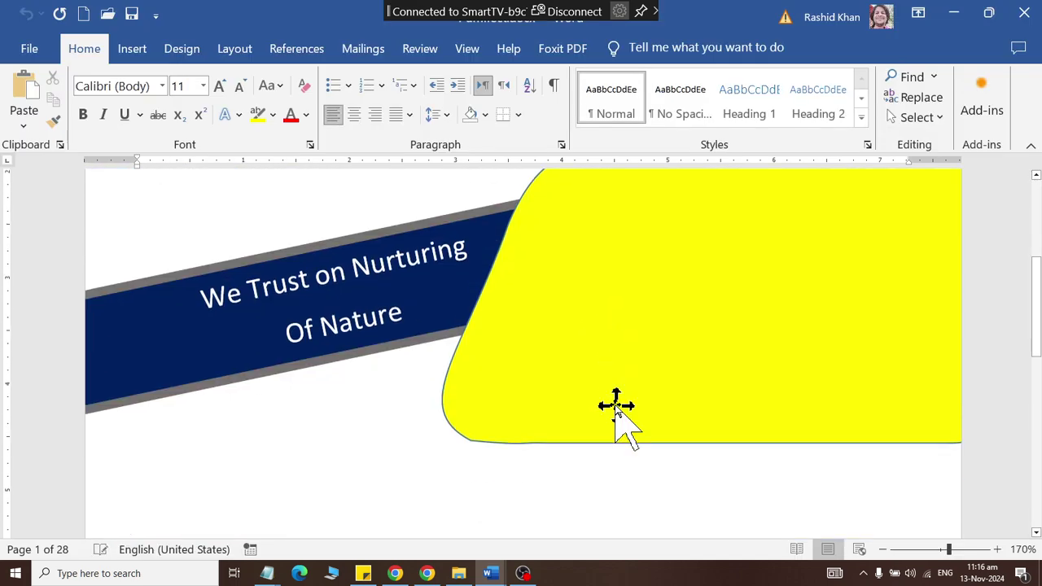
scroll(617, 415, down, 5)
scroll(617, 413, down, 5)
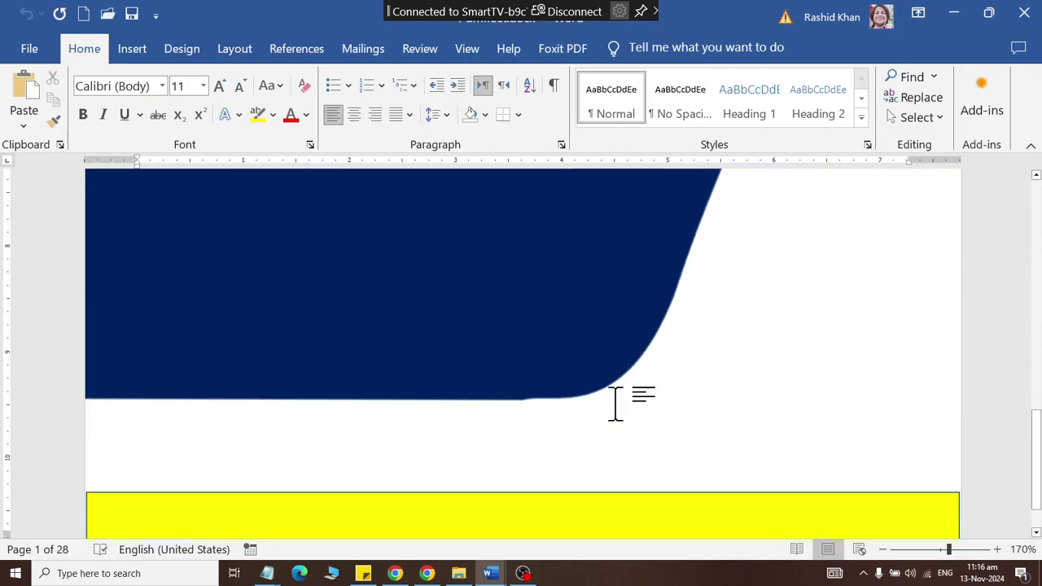
click(1025, 12)
click(788, 401)
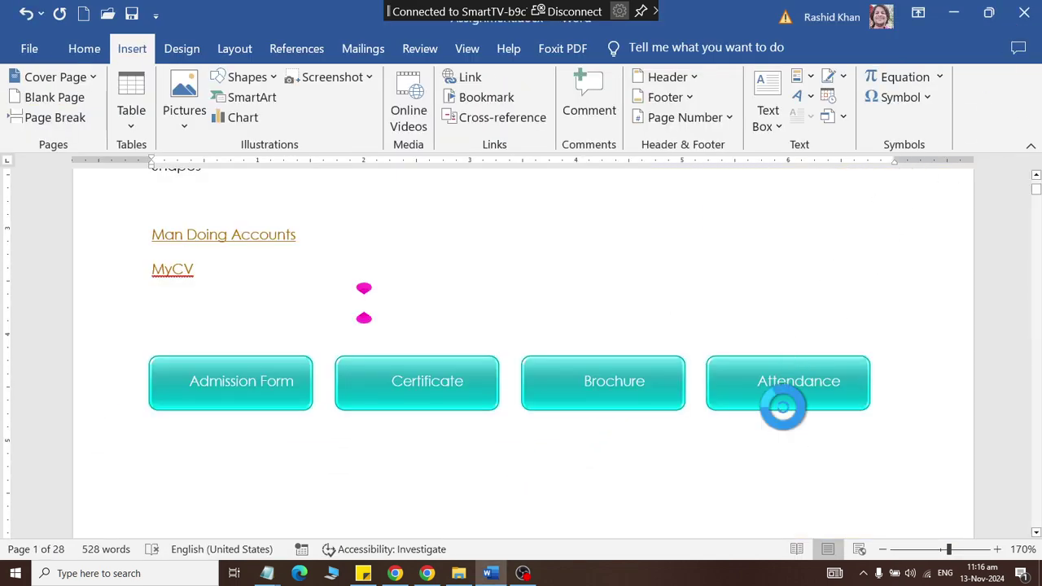
- Allow the Attendance workbook through the security prompt, view it, and close Excel
click(588, 406)
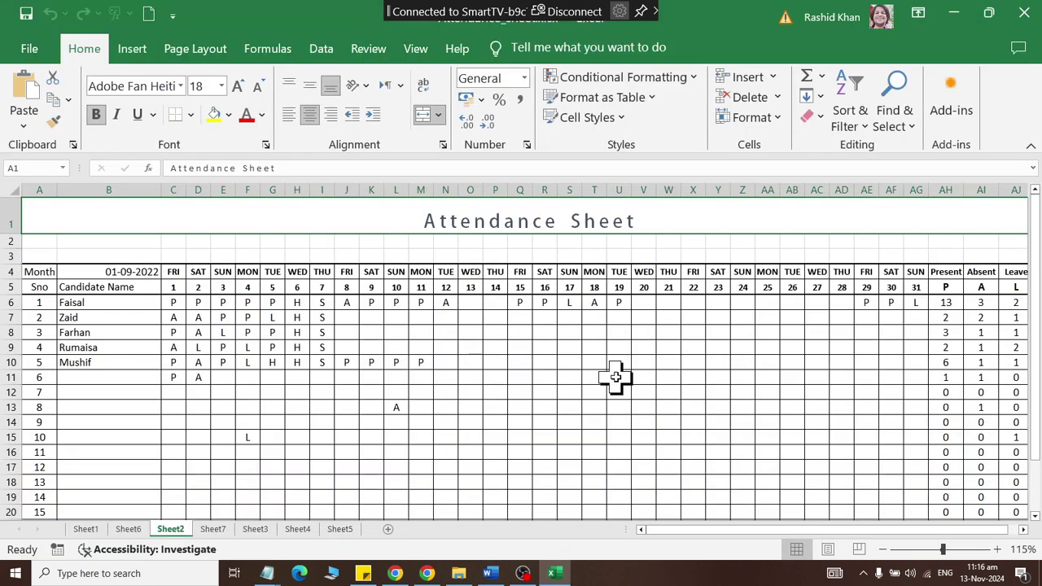
click(1024, 12)
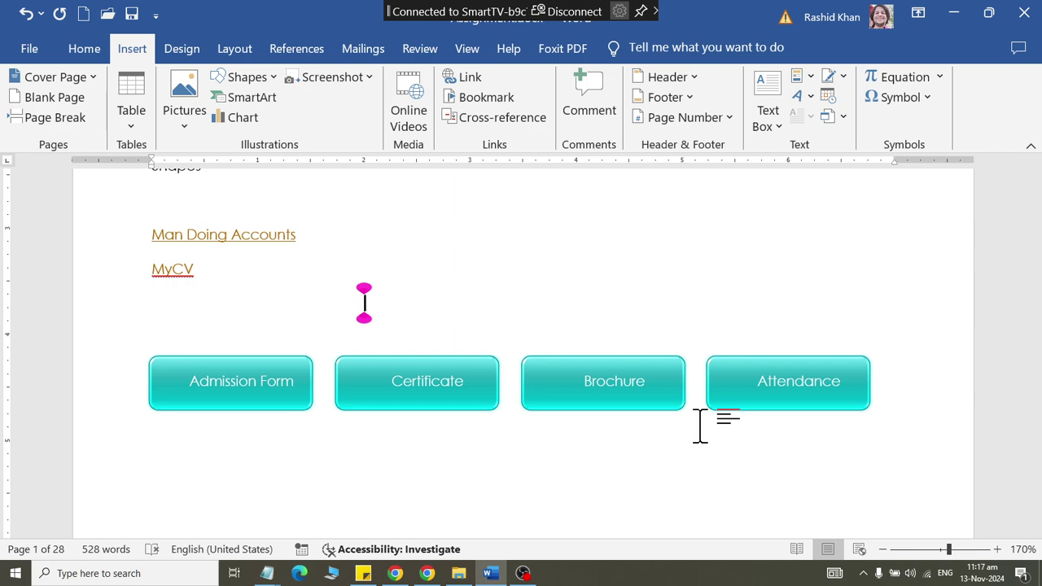
right_click(206, 226)
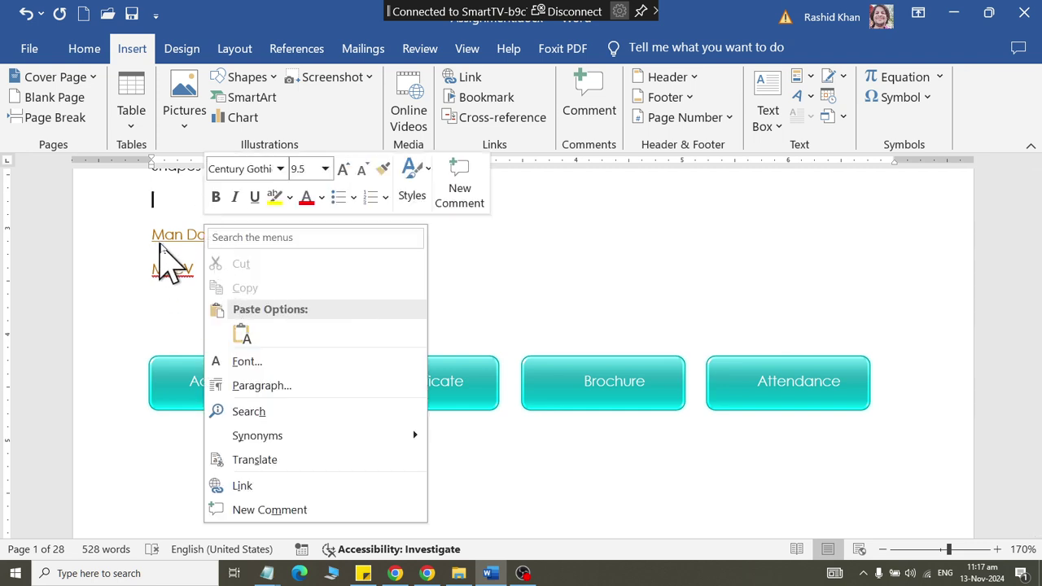
click(164, 243)
right_click(166, 233)
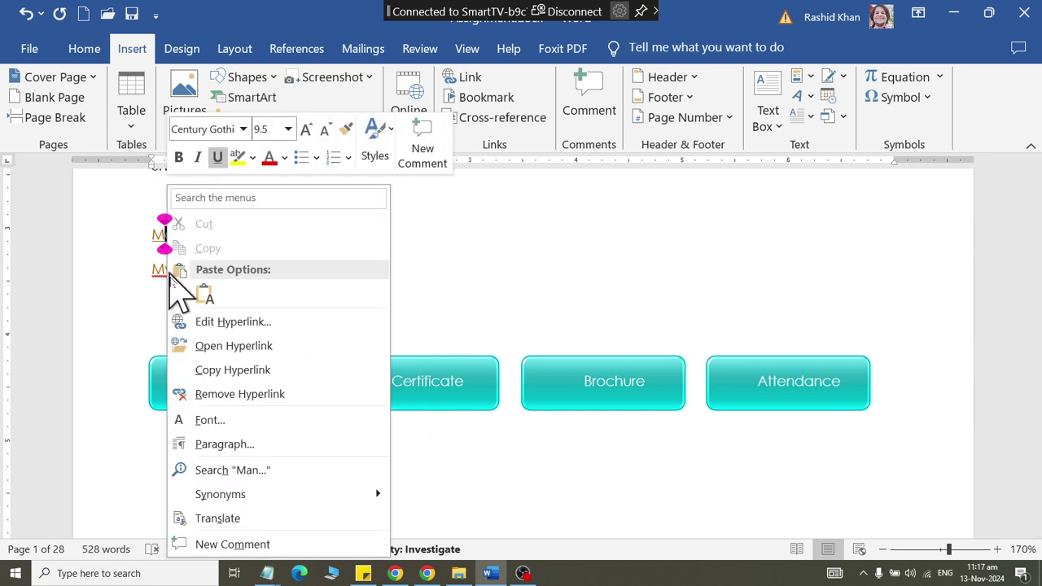
click(224, 322)
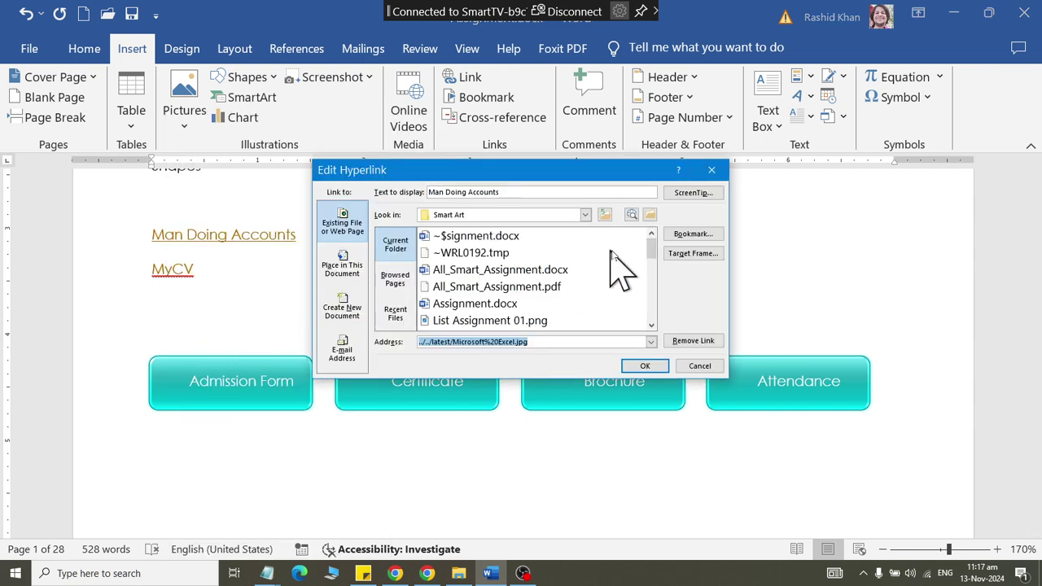
drag(649, 254, 657, 309)
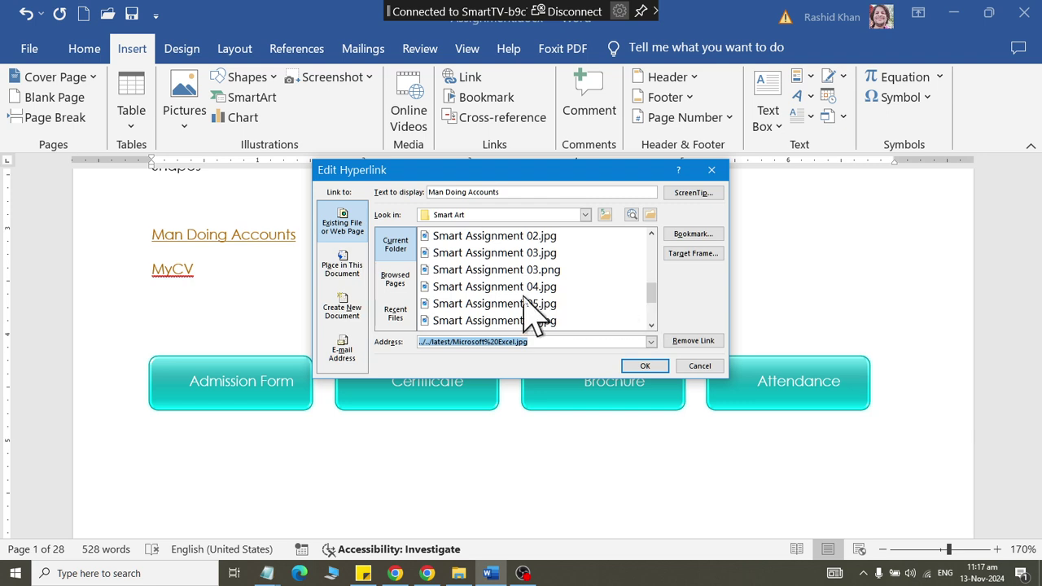
click(516, 290)
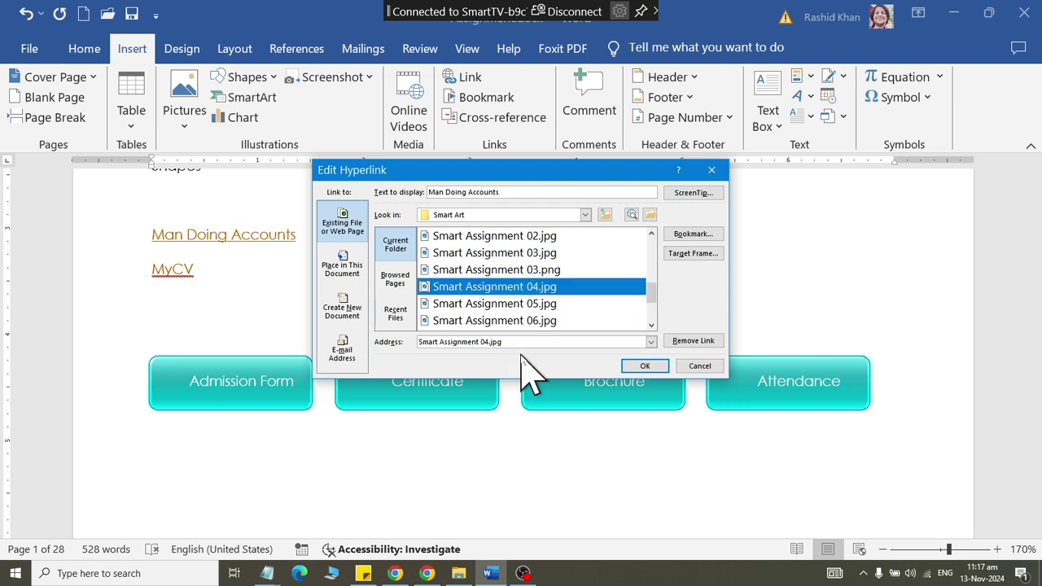
click(699, 366)
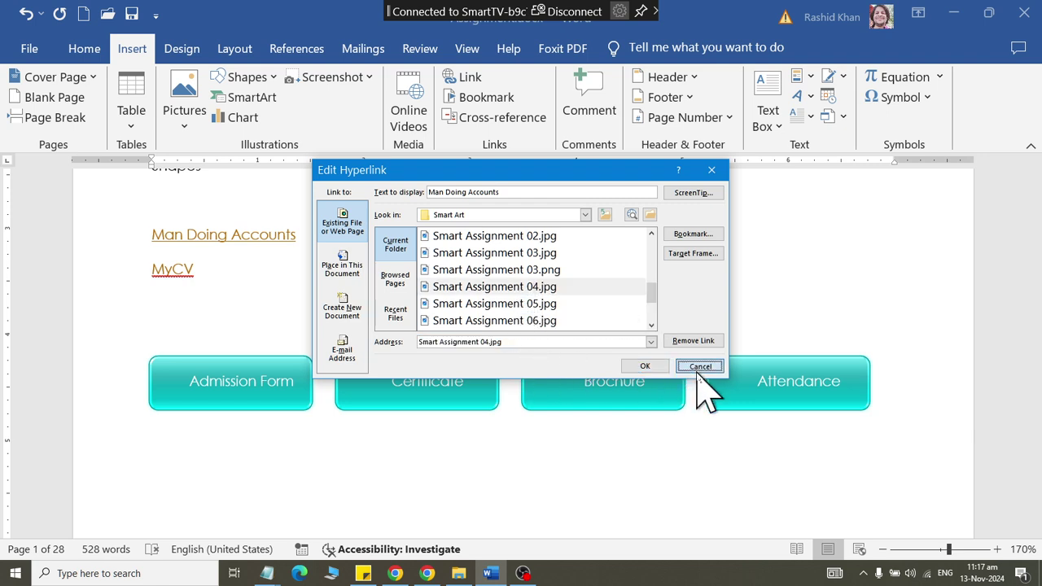
- Remove Hyperlink from MyCV, leaving it as plain selected text
right_click(169, 271)
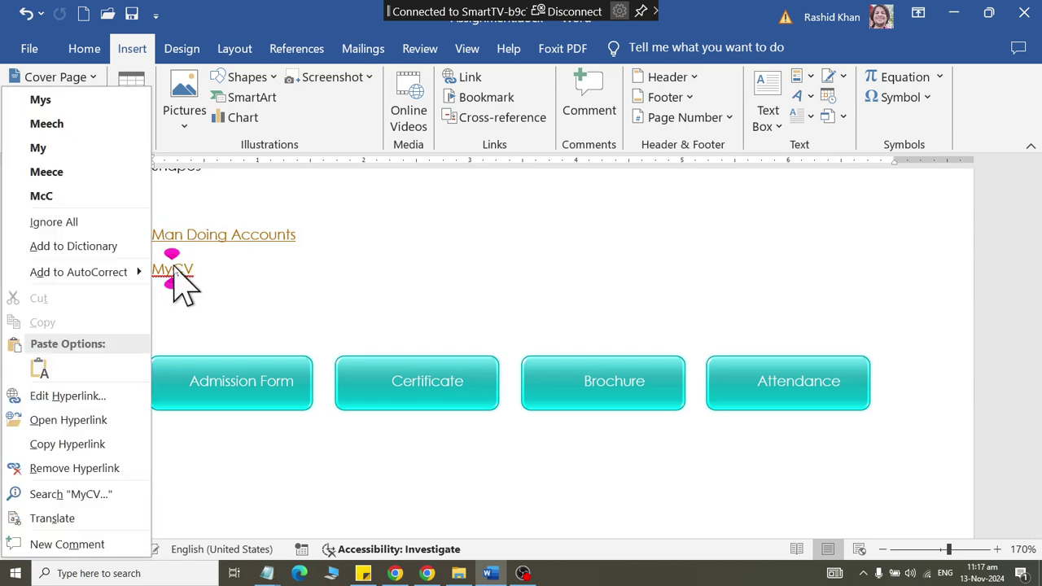
click(97, 468)
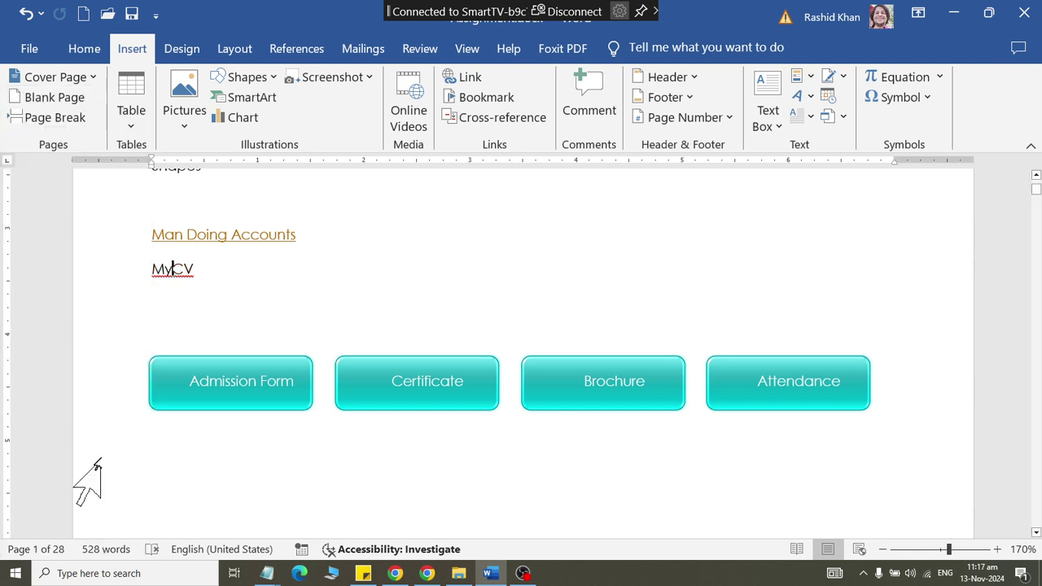
double_click(175, 269)
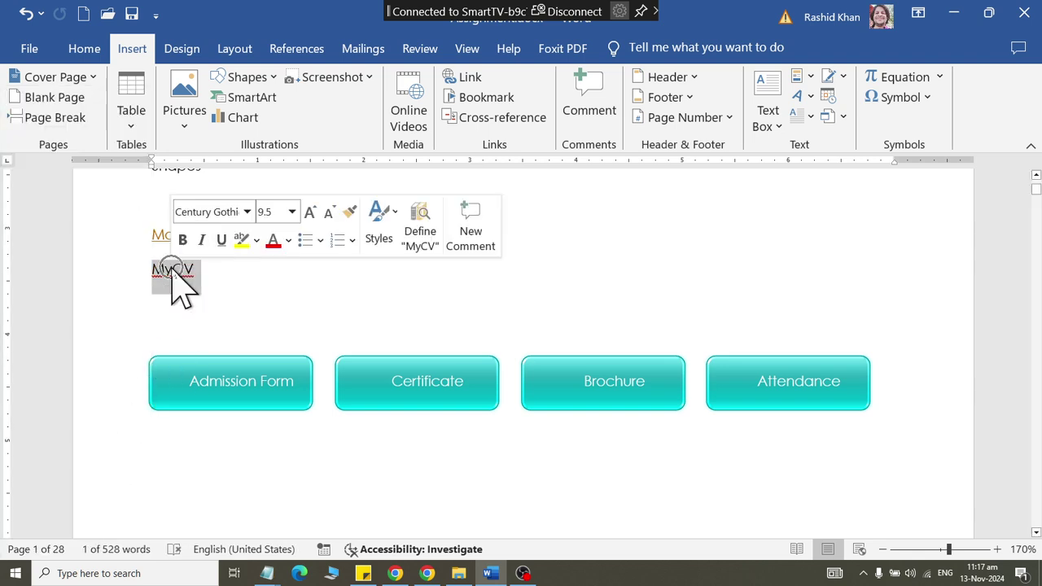
click(218, 448)
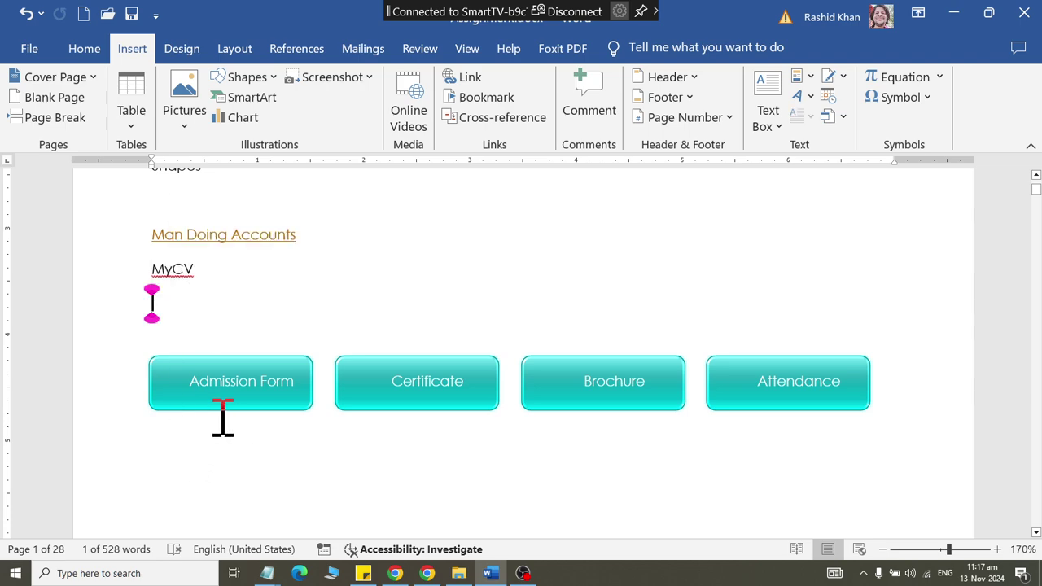
right_click(219, 400)
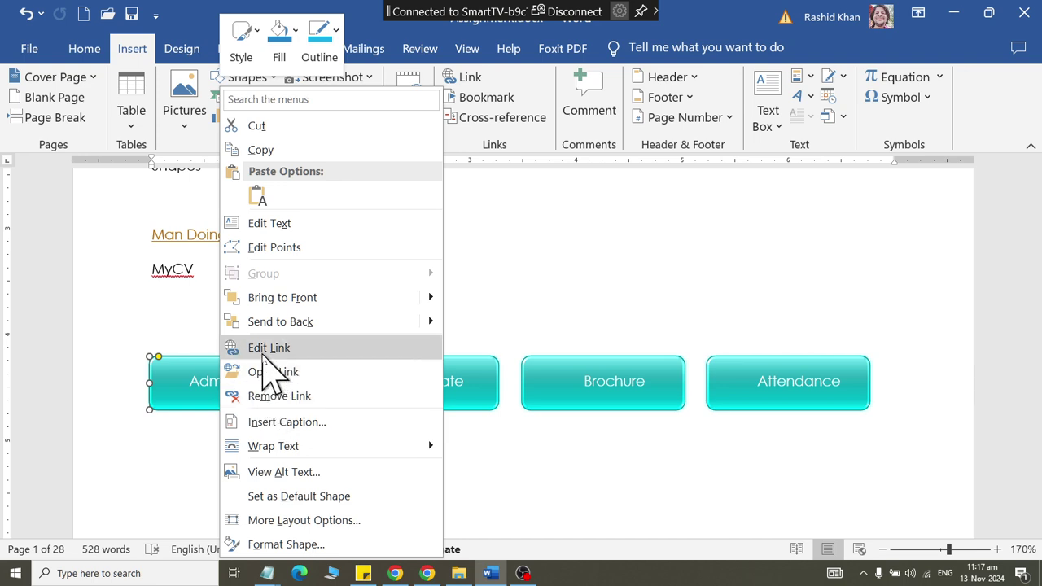
key(Escape)
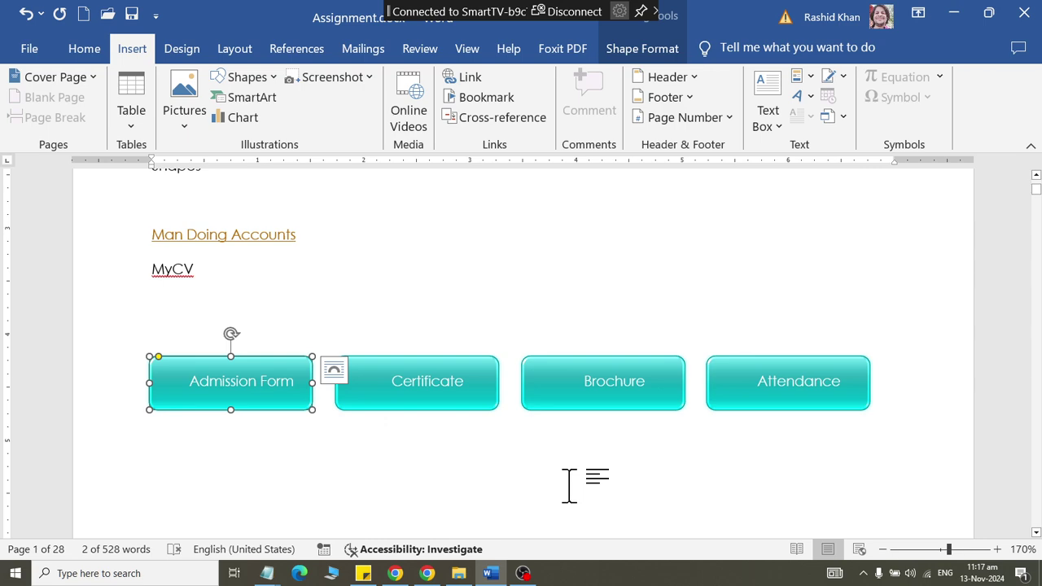
click(348, 500)
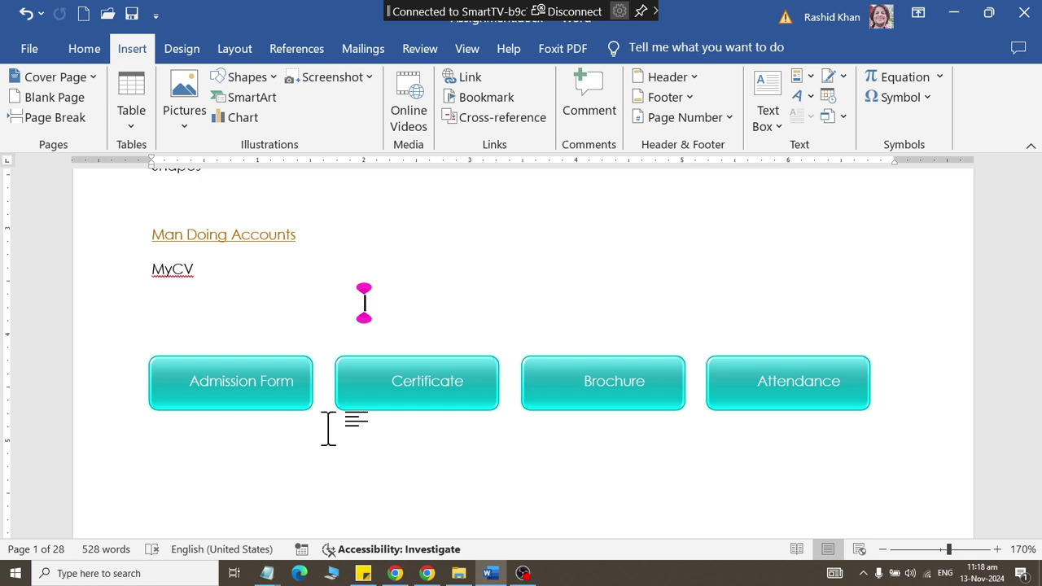
scroll(321, 431, down, 2)
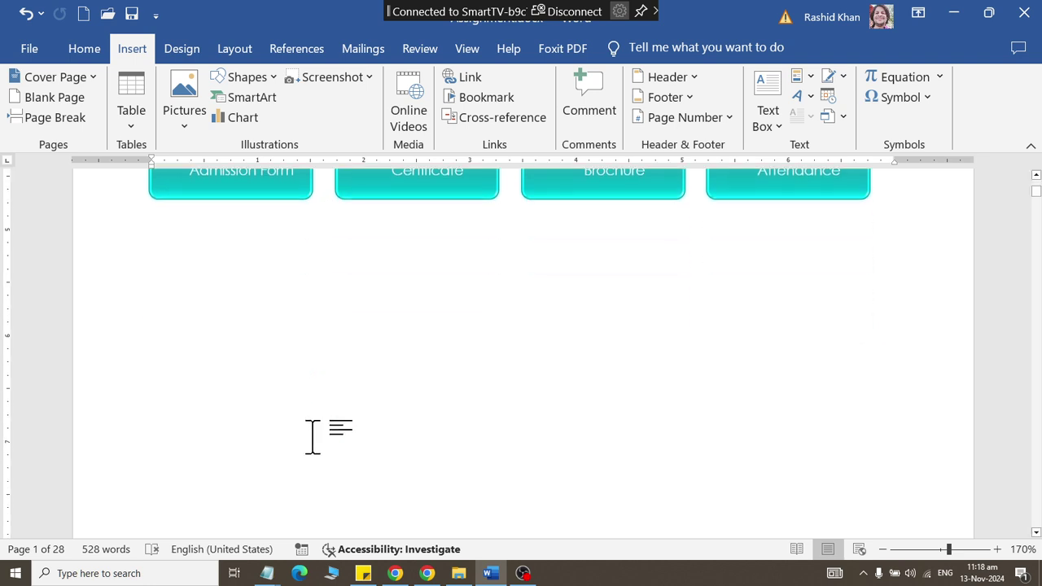
scroll(220, 261, up, 1)
scroll(211, 325, up, 2)
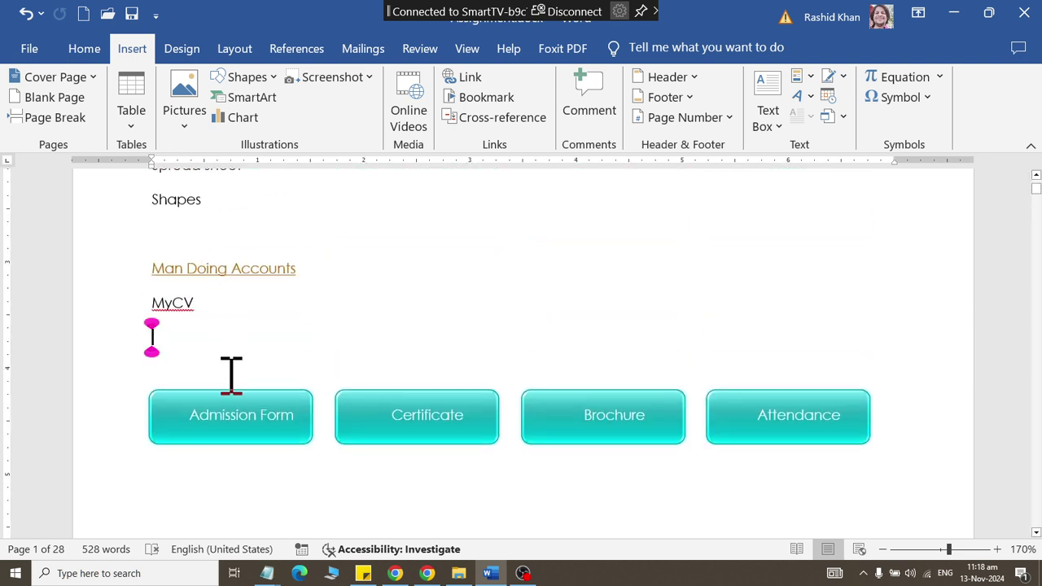
scroll(216, 342, down, 2)
scroll(394, 309, up, 1)
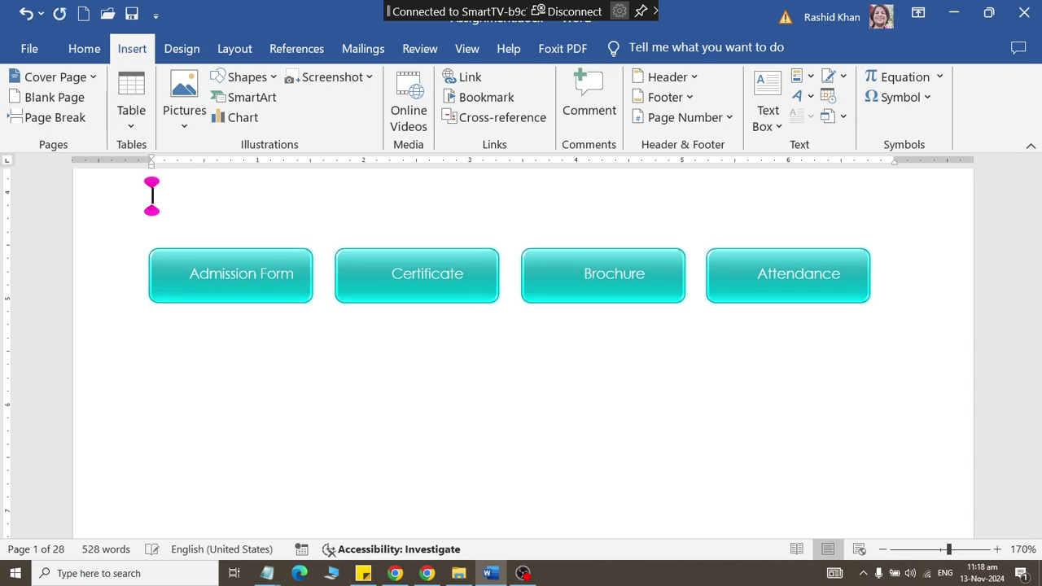
scroll(399, 311, up, 1)
click(199, 249)
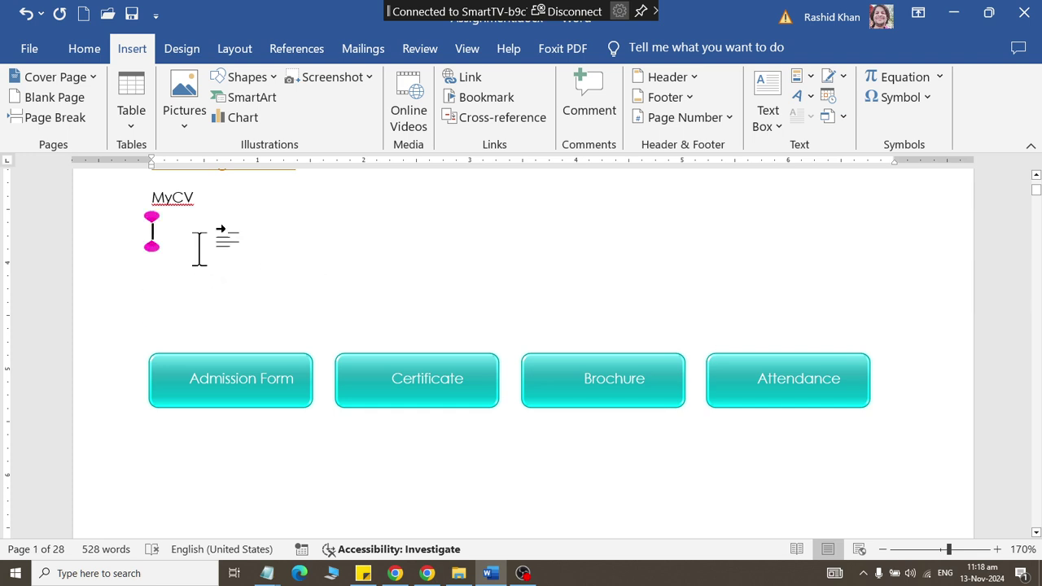
click(202, 275)
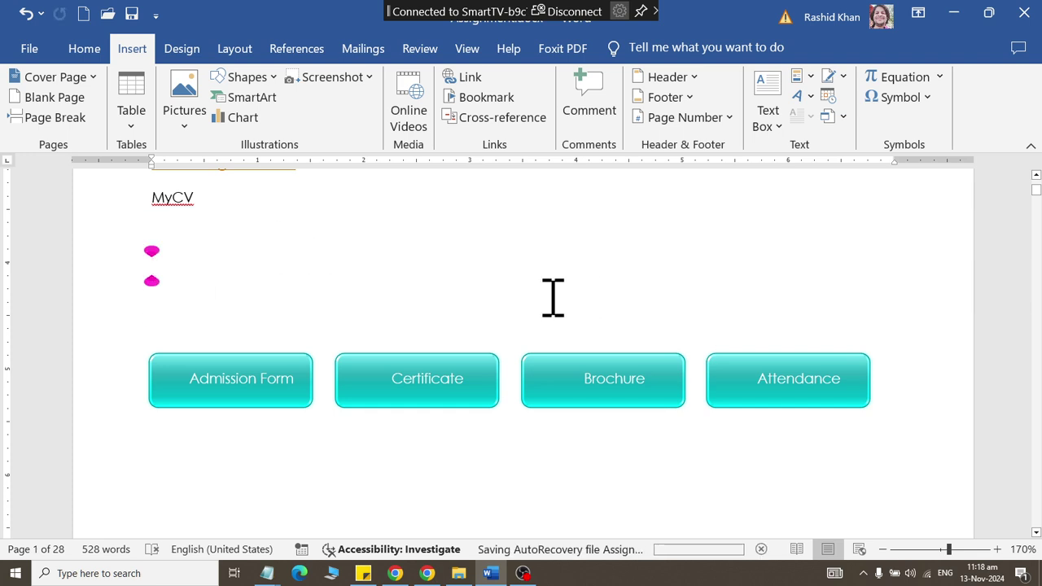
click(421, 574)
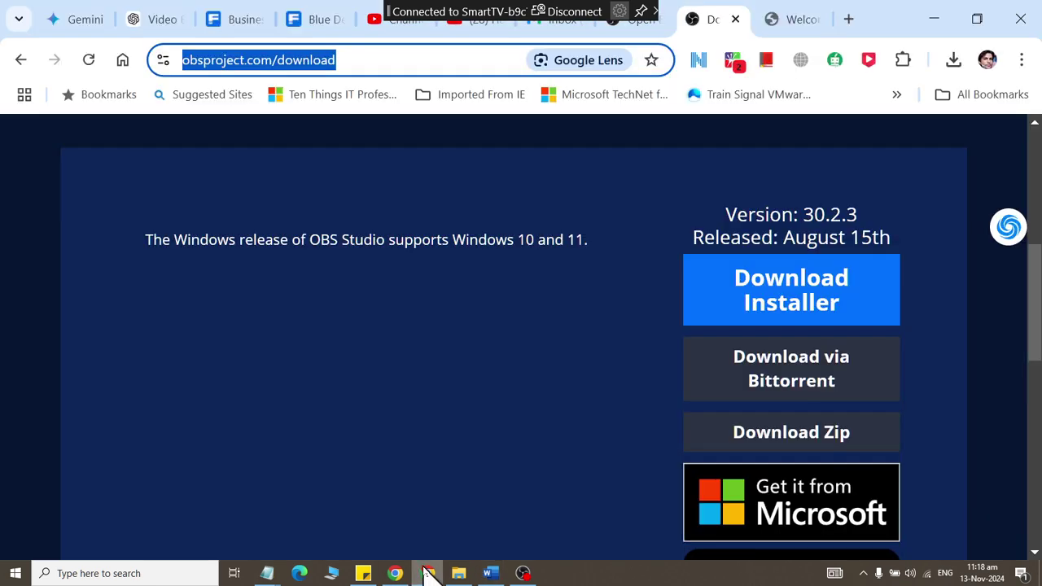
right_click(318, 69)
click(355, 235)
key(alt+Tab)
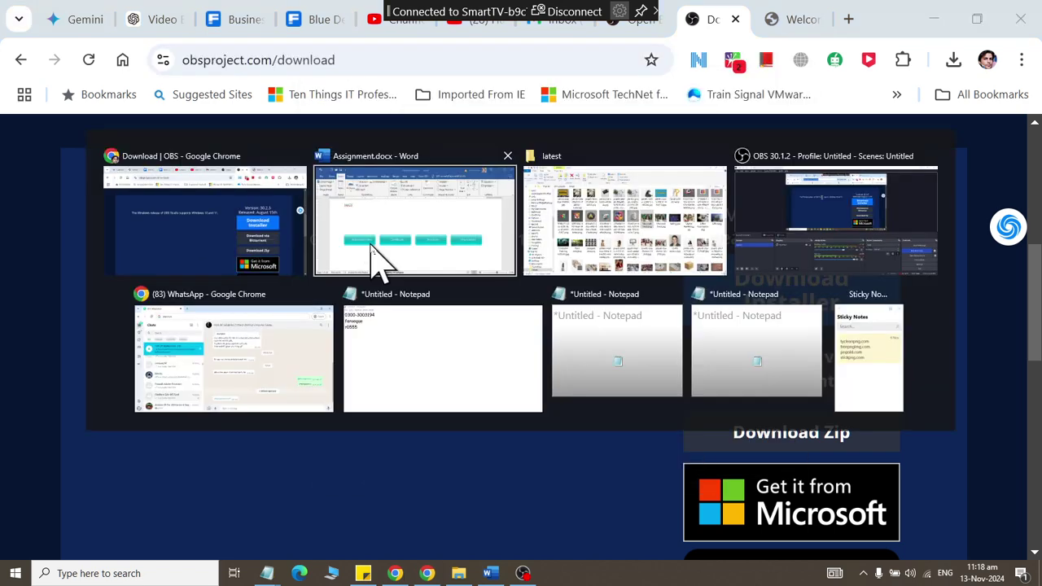
click(373, 254)
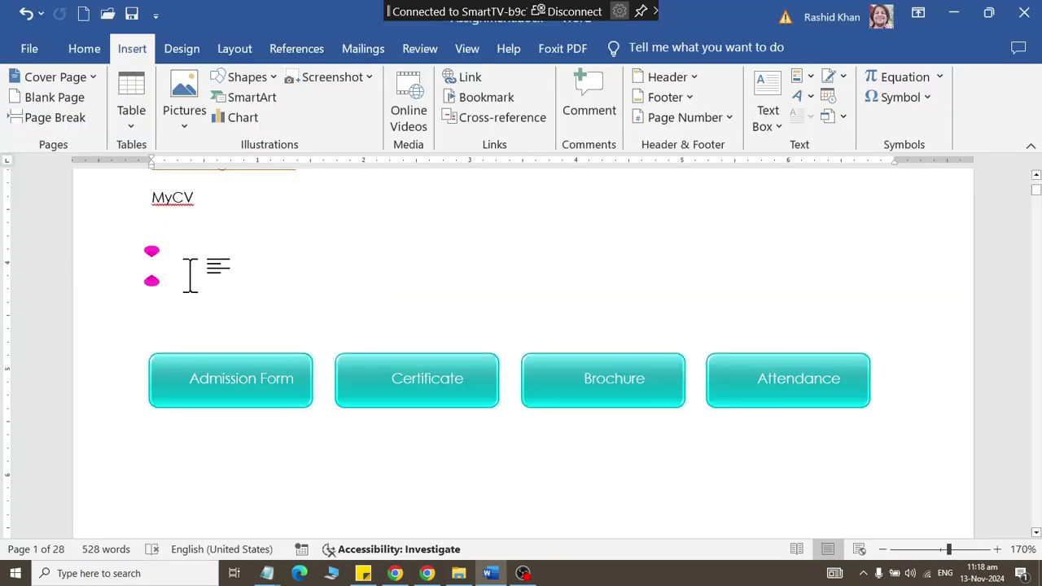
text(To)
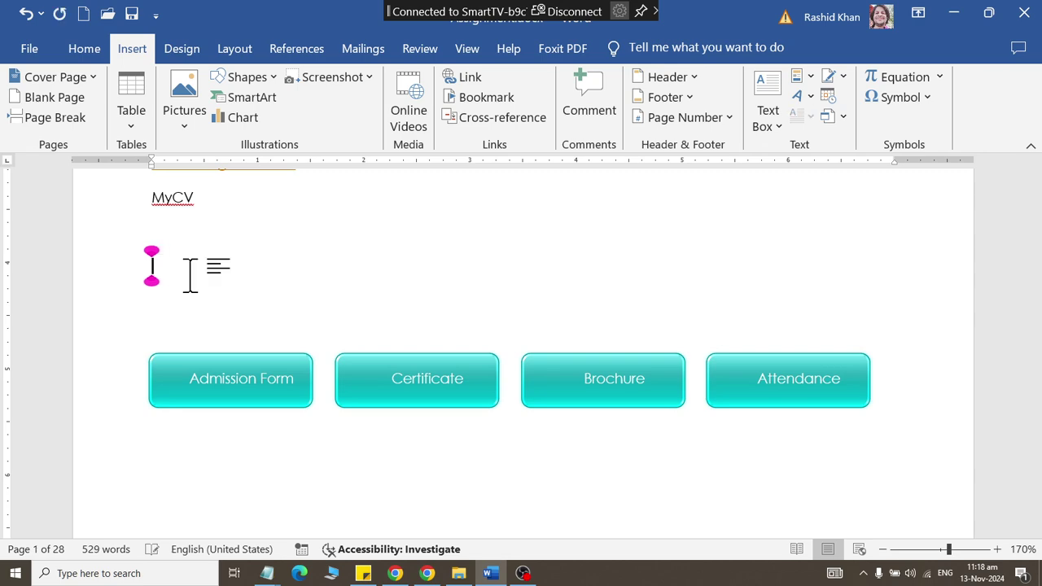
text(download O)
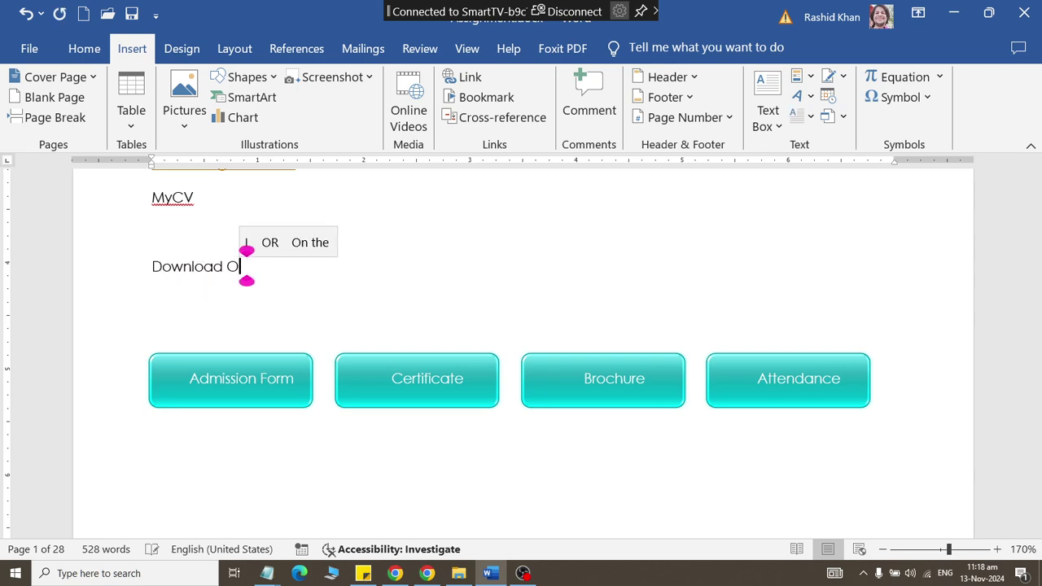
text(BS)
drag(157, 268, 268, 272)
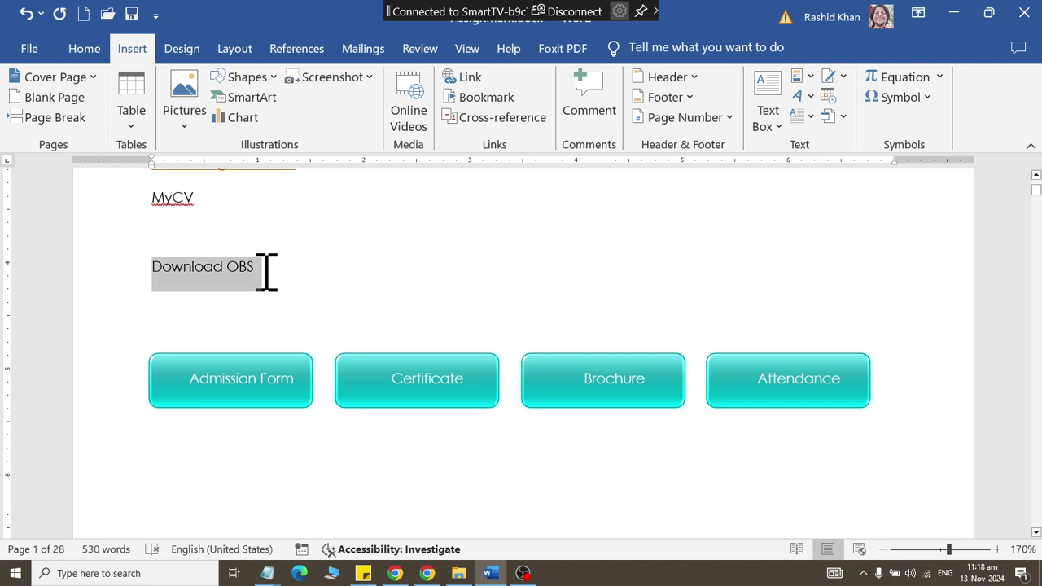
click(476, 75)
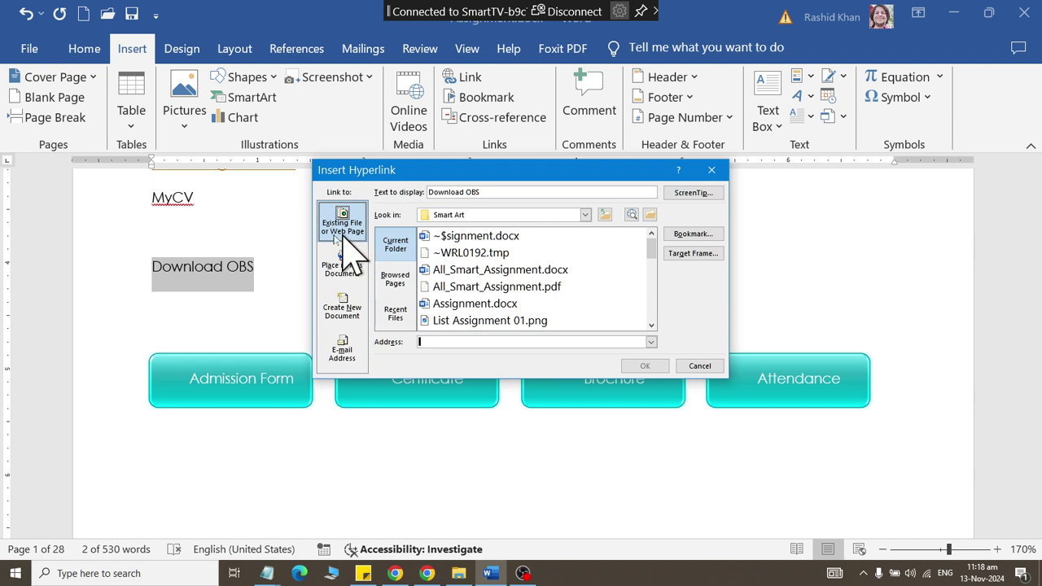
click(344, 269)
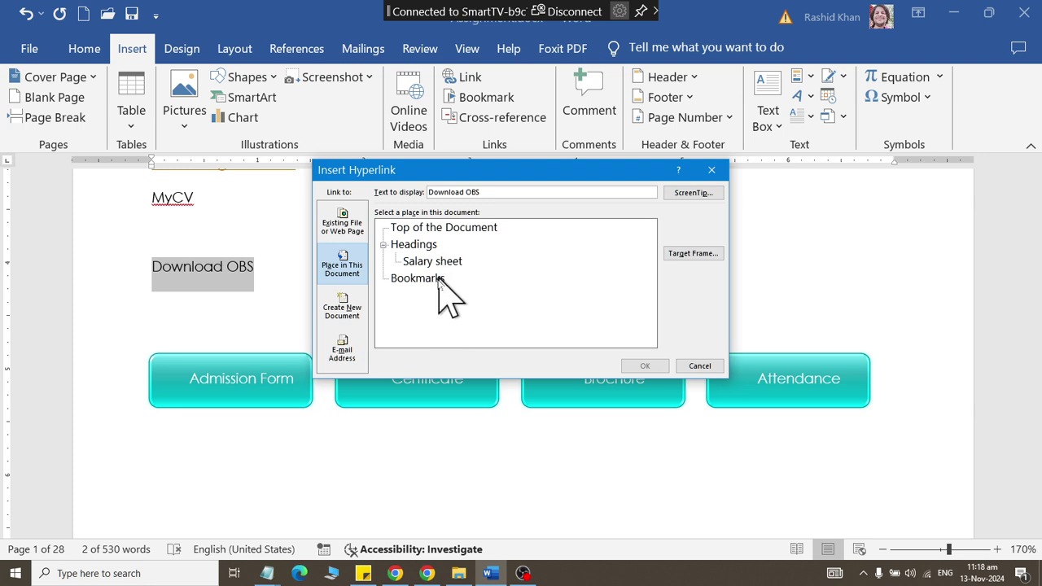
click(342, 226)
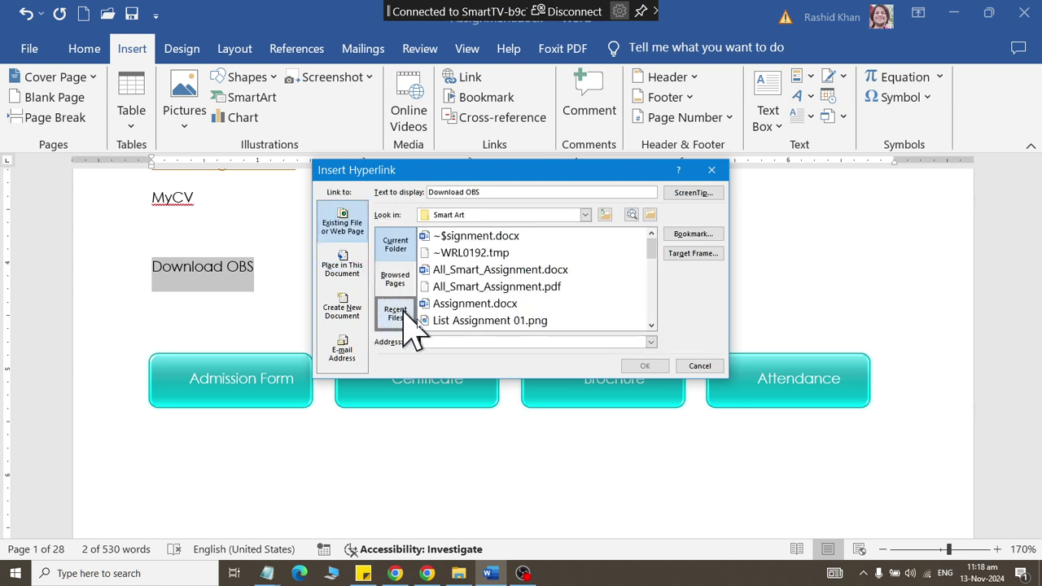
click(472, 342)
text(https://obsproject.com/download)
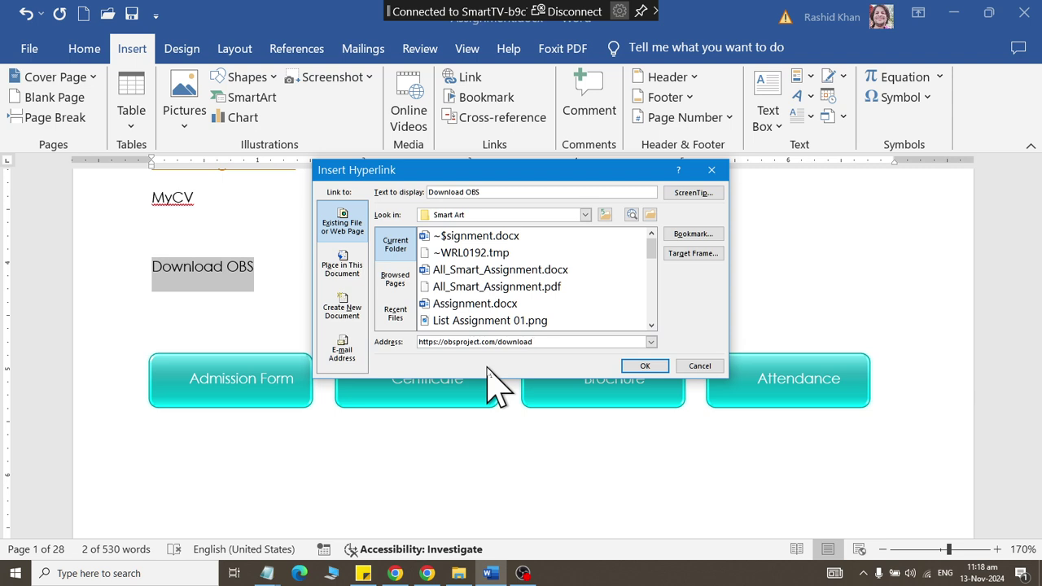
click(644, 366)
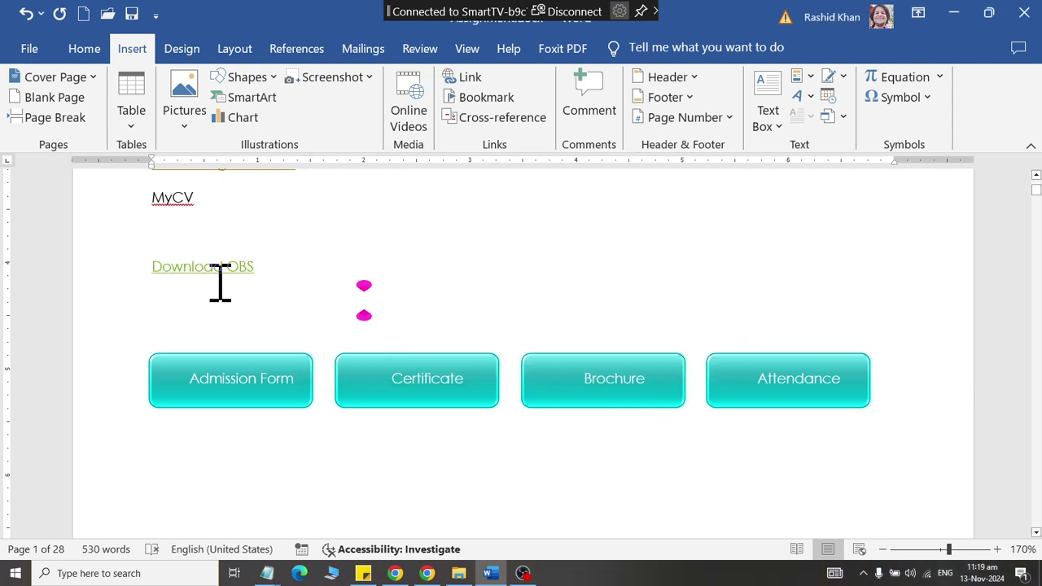
- Add a blank line after the Download OBS link and bring up Chrome's OBS page
click(321, 273)
key(Return)
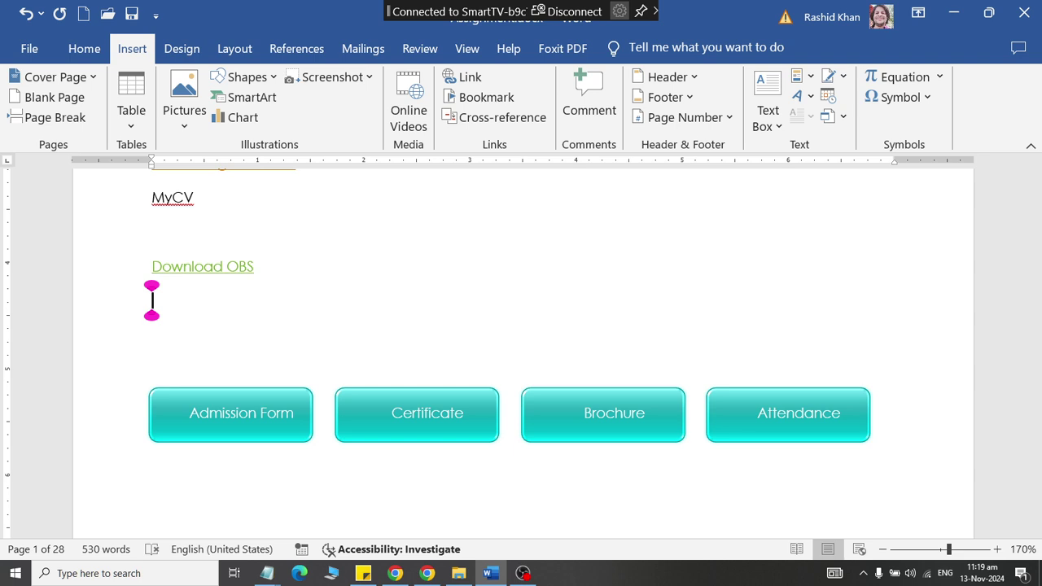
click(427, 573)
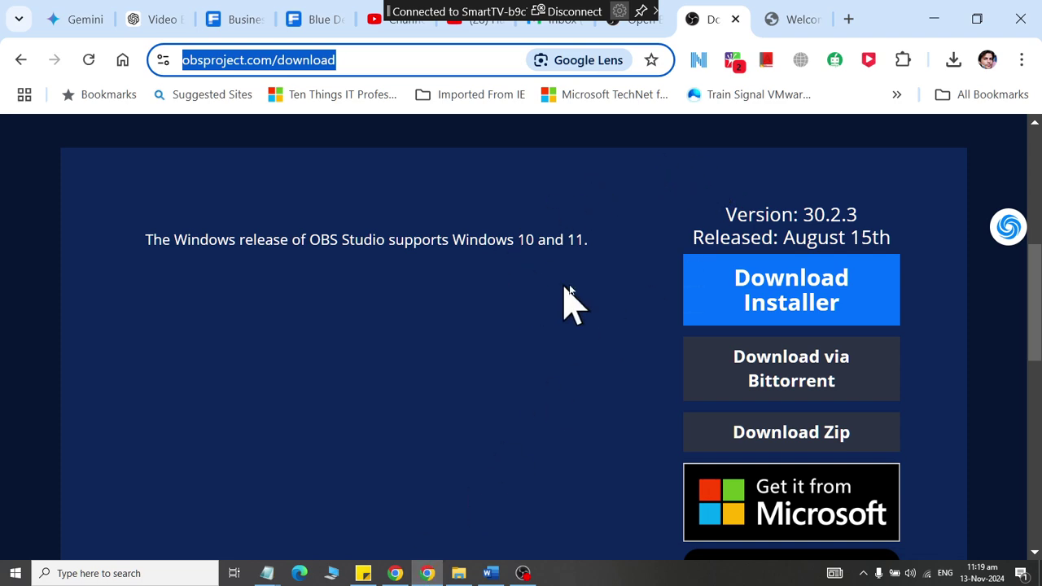
- Start the OBS Windows installer download, then browse to facebook.com/mushif
click(691, 265)
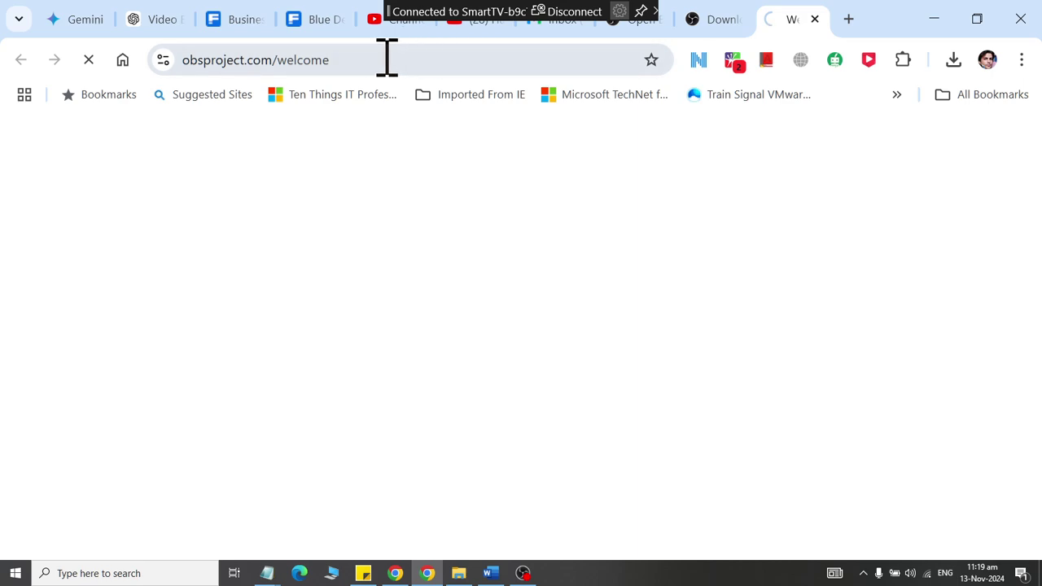
click(361, 60)
text(f)
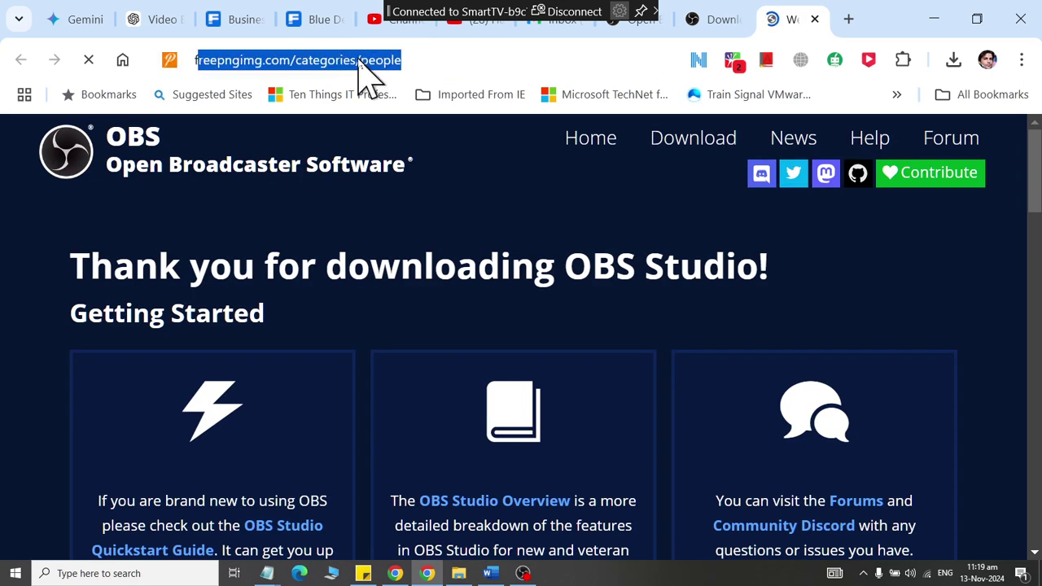
text(acebook.com/)
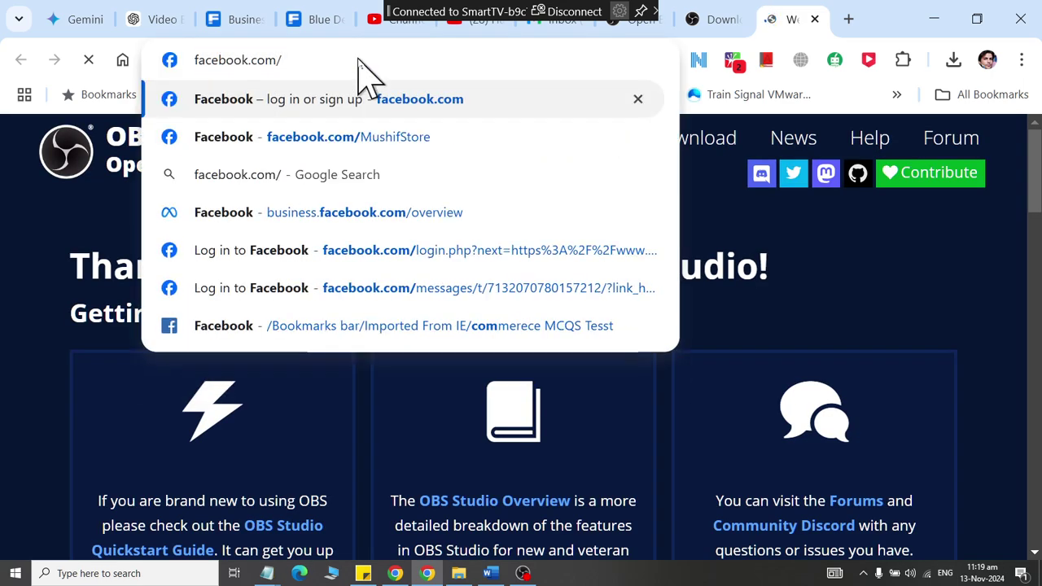
text(mushif)
key(Return)
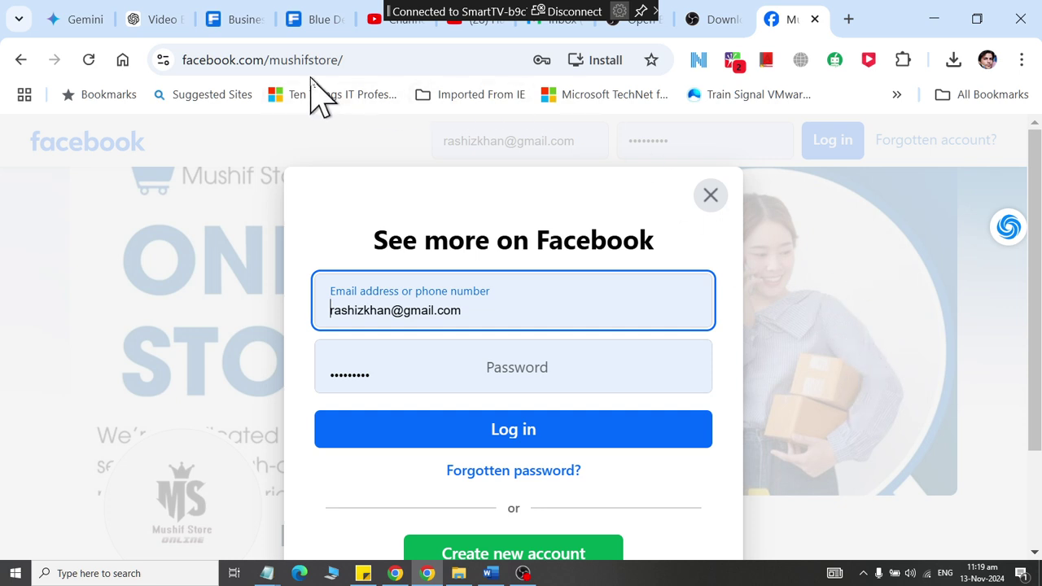
- Dismiss the Facebook login prompt and return to the Word document
click(356, 59)
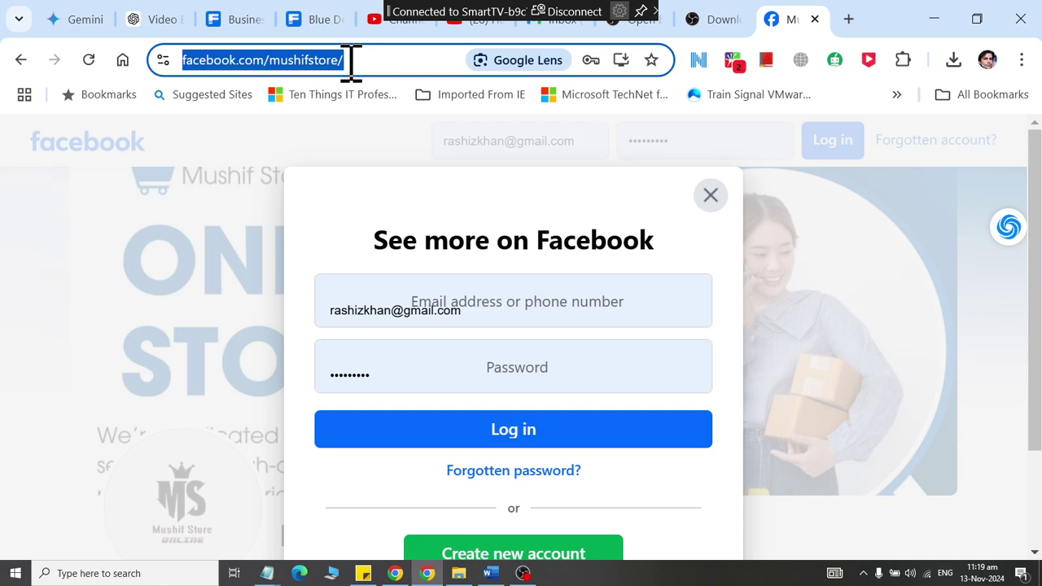
click(710, 195)
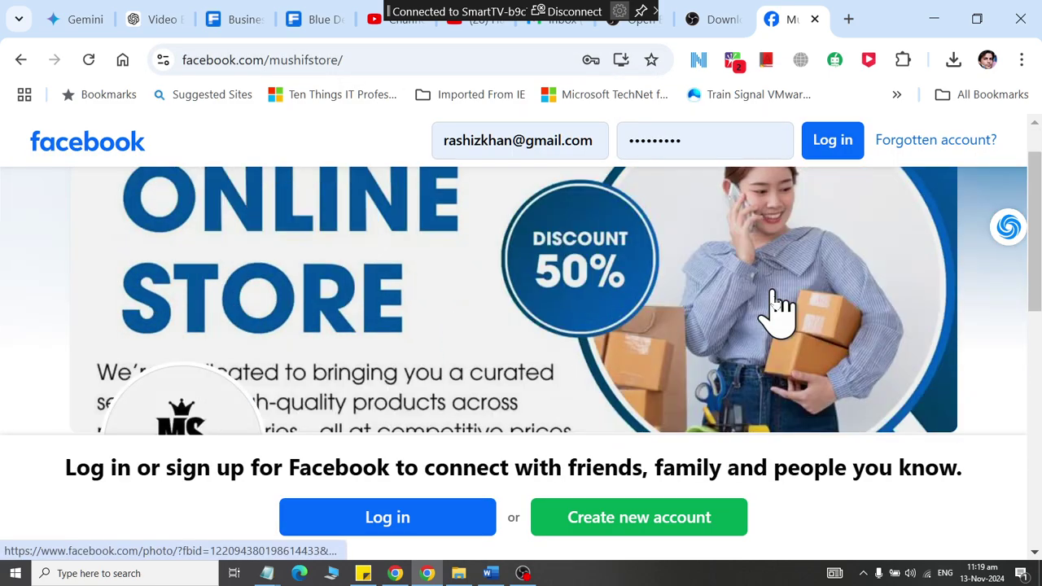
scroll(777, 309, down, 3)
scroll(814, 244, up, 4)
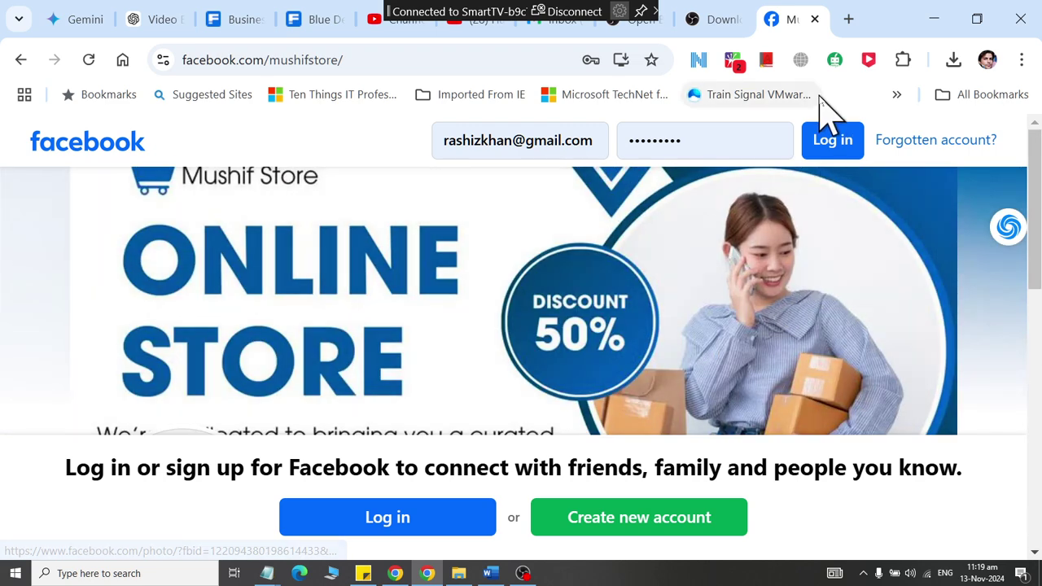
key(alt+Tab)
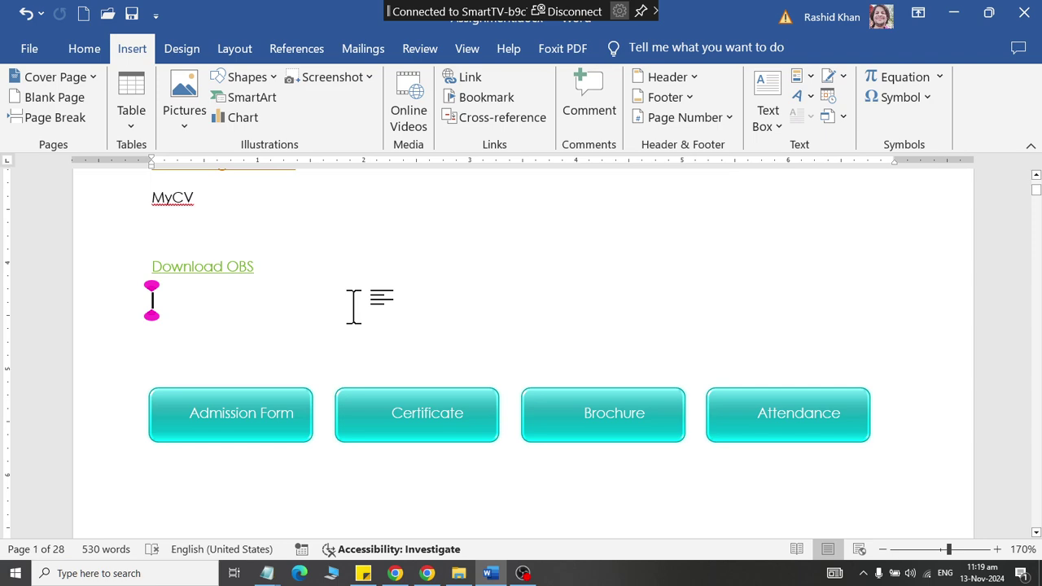
- Type MyStore below Download OBS and hyperlink it to the store's Facebook page
text(Load)
key(BackSpace)
key(BackSpace)
key(BackSpace)
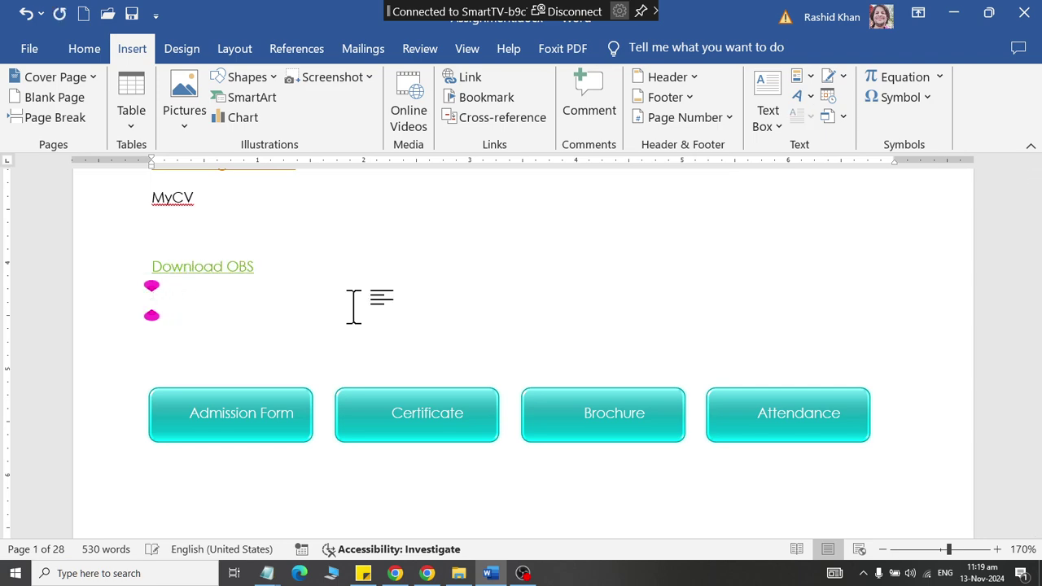
text(MyStore)
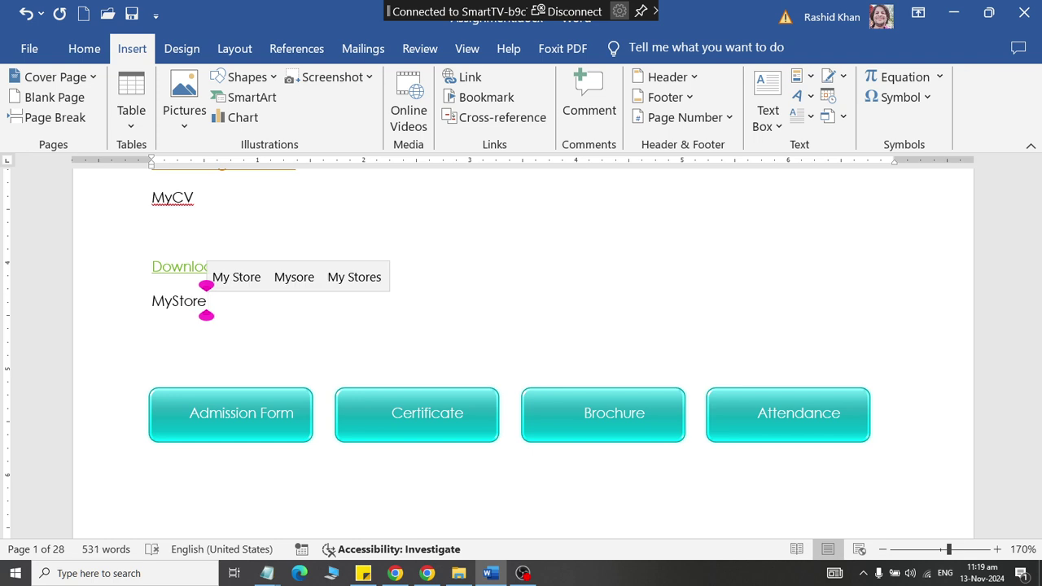
double_click(156, 298)
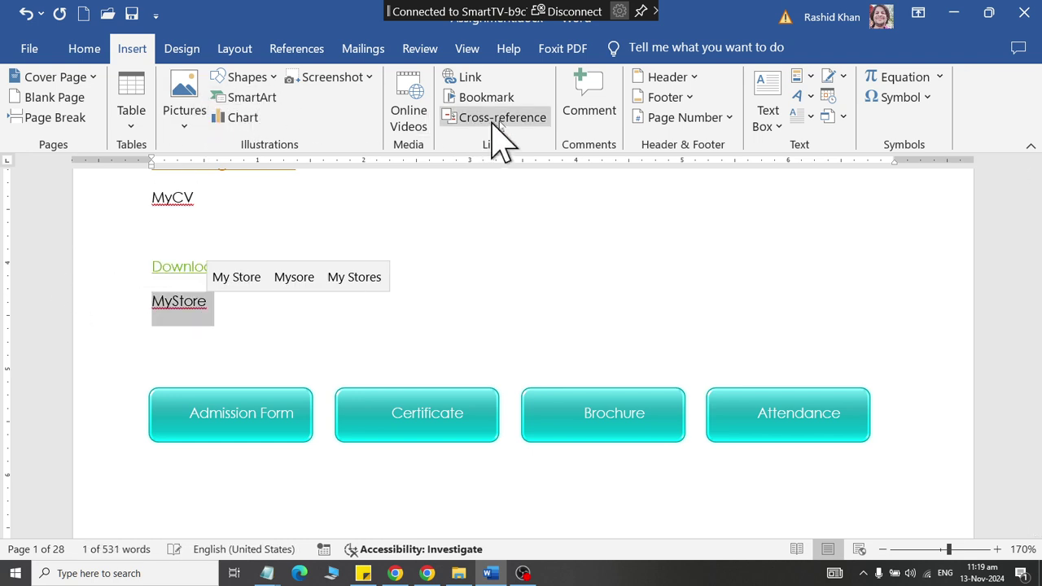
click(460, 78)
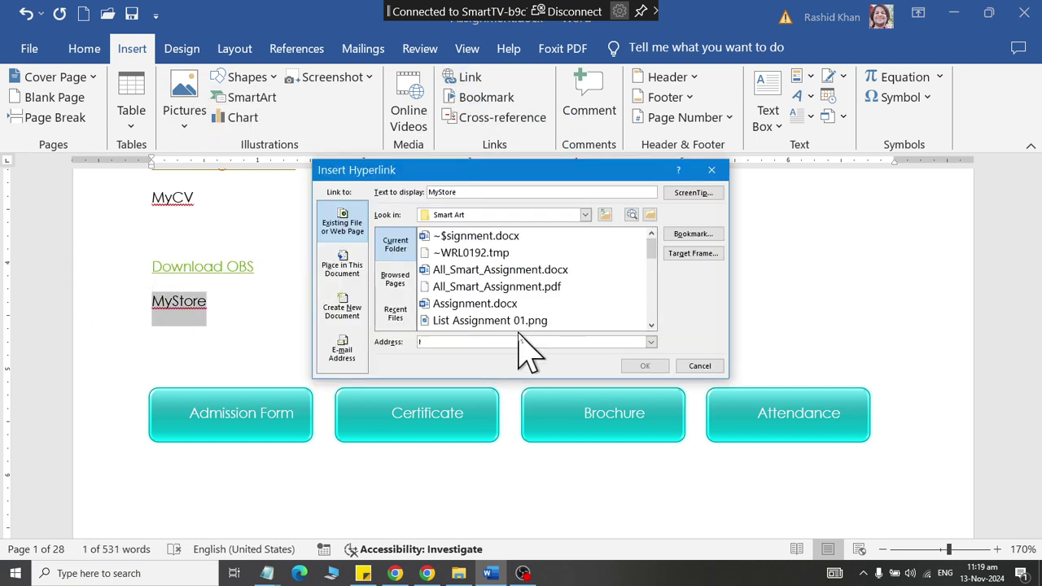
text(https://www.facebook.com/mushifstore/)
click(645, 365)
- Undo the accidental 'Mysore' spelling correction, then follow the MyStore link
click(207, 302)
click(364, 334)
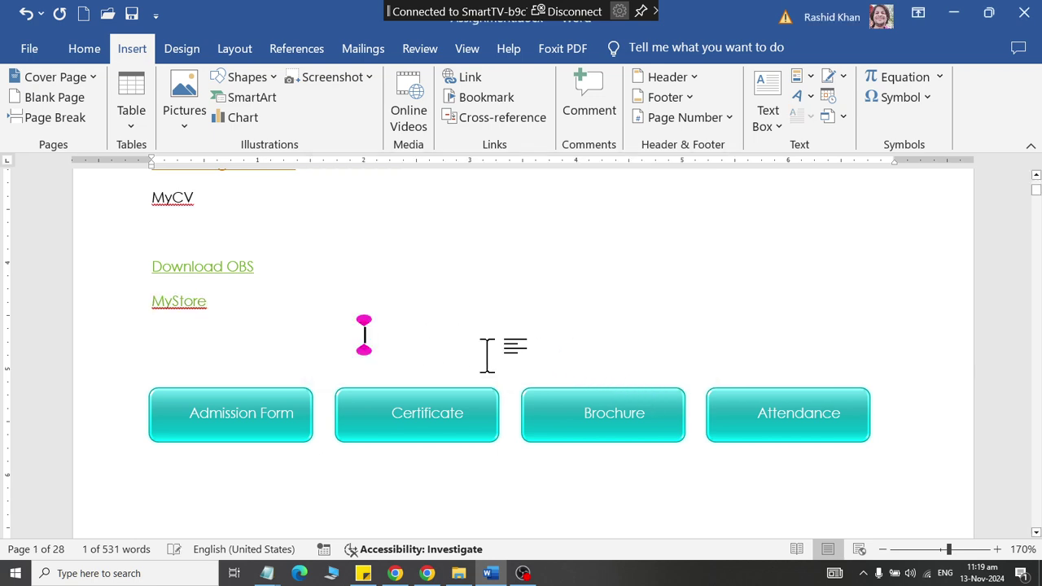
right_click(184, 302)
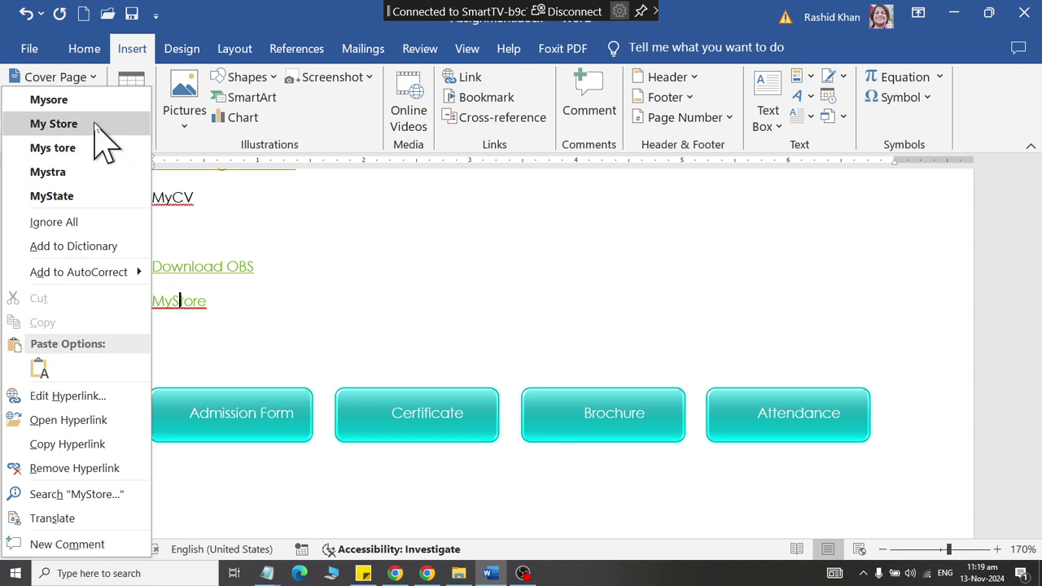
click(49, 100)
key(ctrl+z)
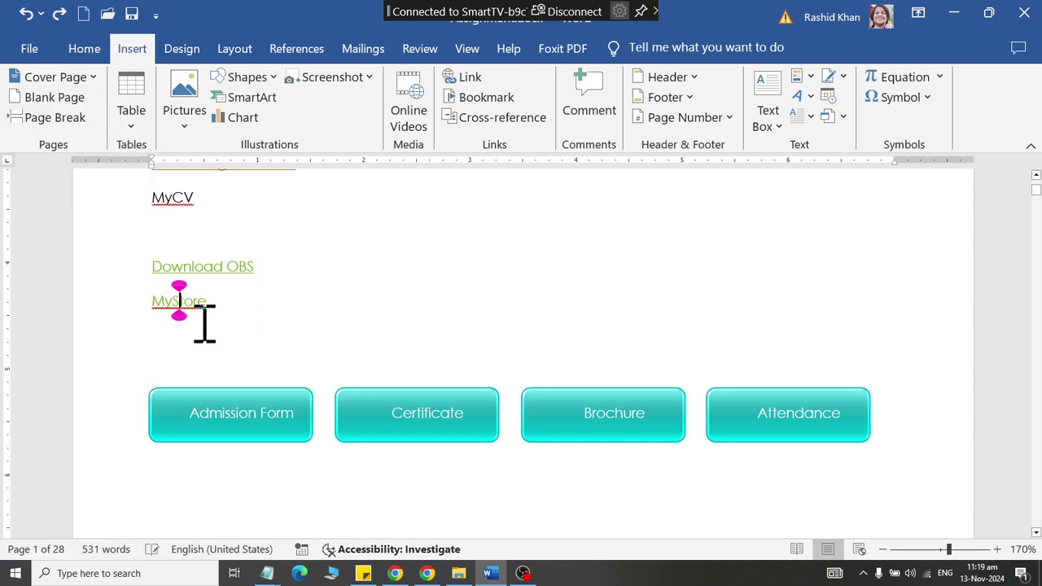
click(189, 297)
ctrl+click(184, 301)
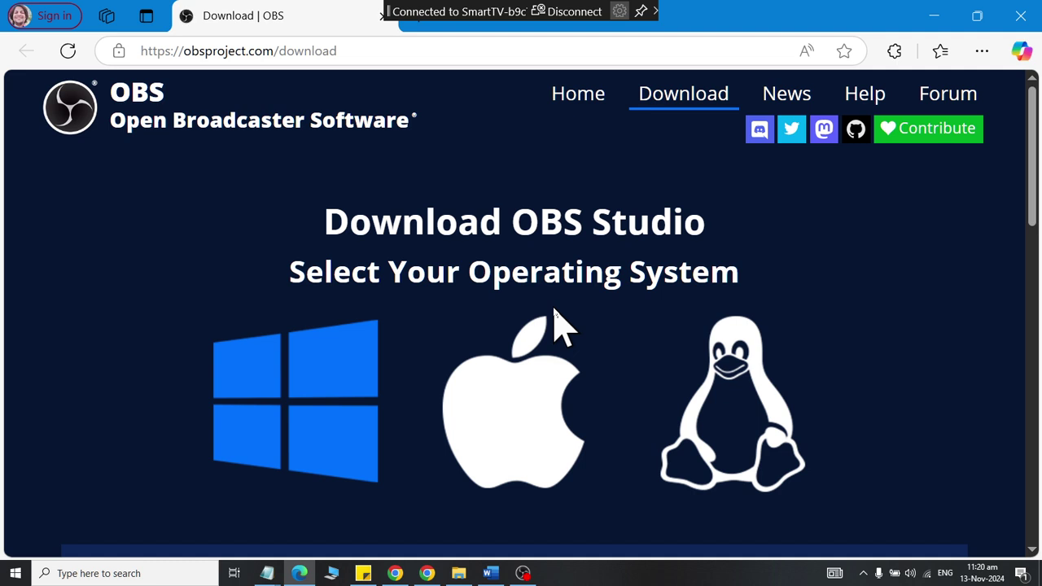
- Close the OBS page, open MyStore's Facebook page, dismiss the login prompt, and return to Word
click(1021, 15)
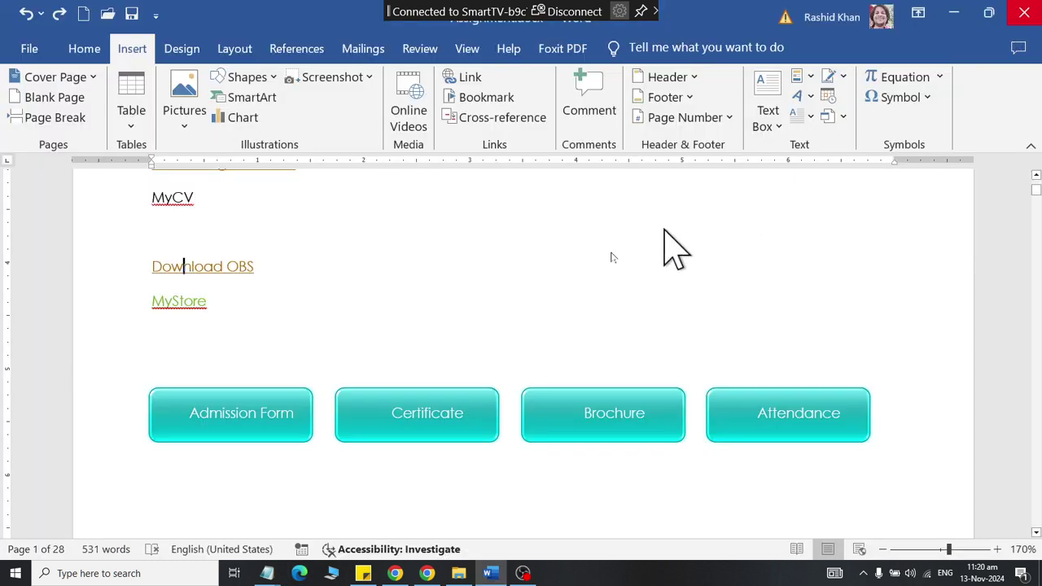
ctrl+click(172, 305)
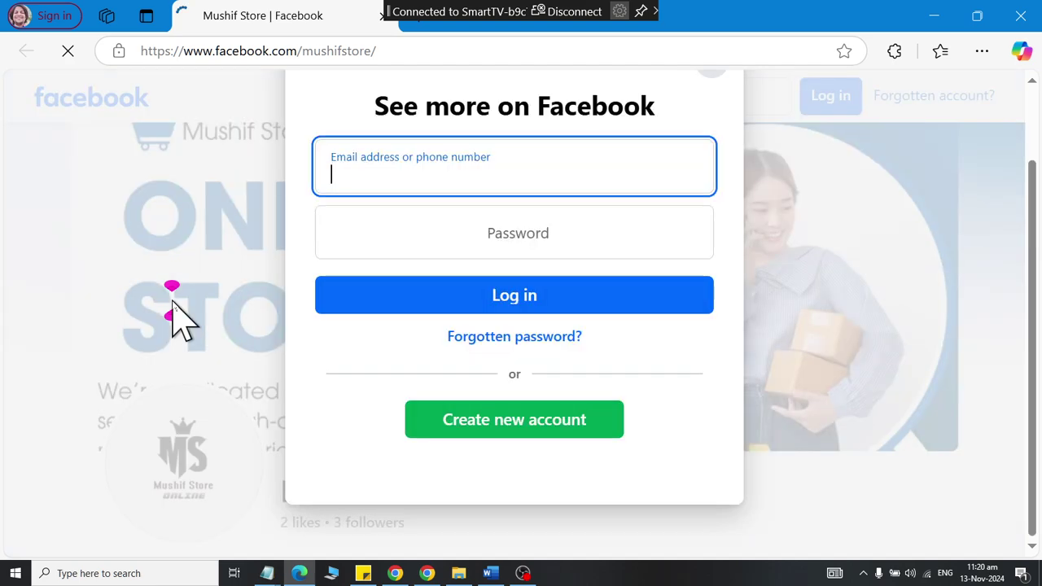
click(709, 152)
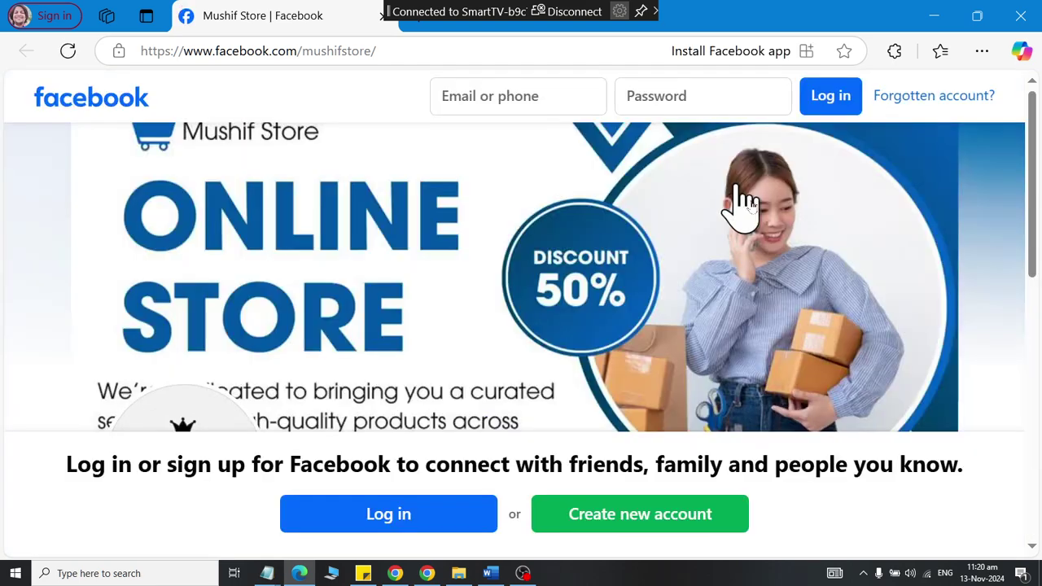
scroll(875, 286, down, 5)
scroll(875, 286, down, 1)
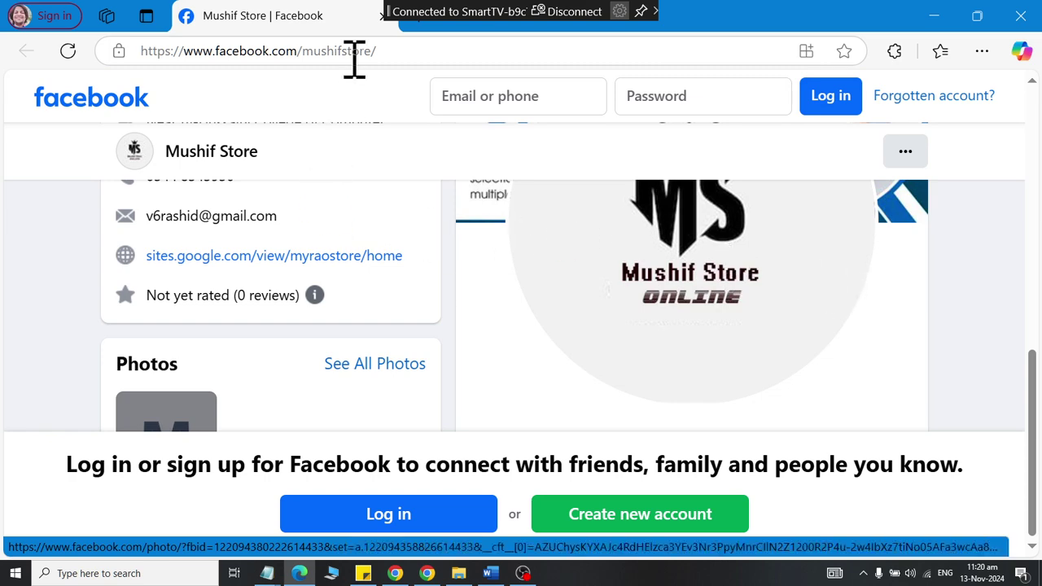
key(alt+Tab)
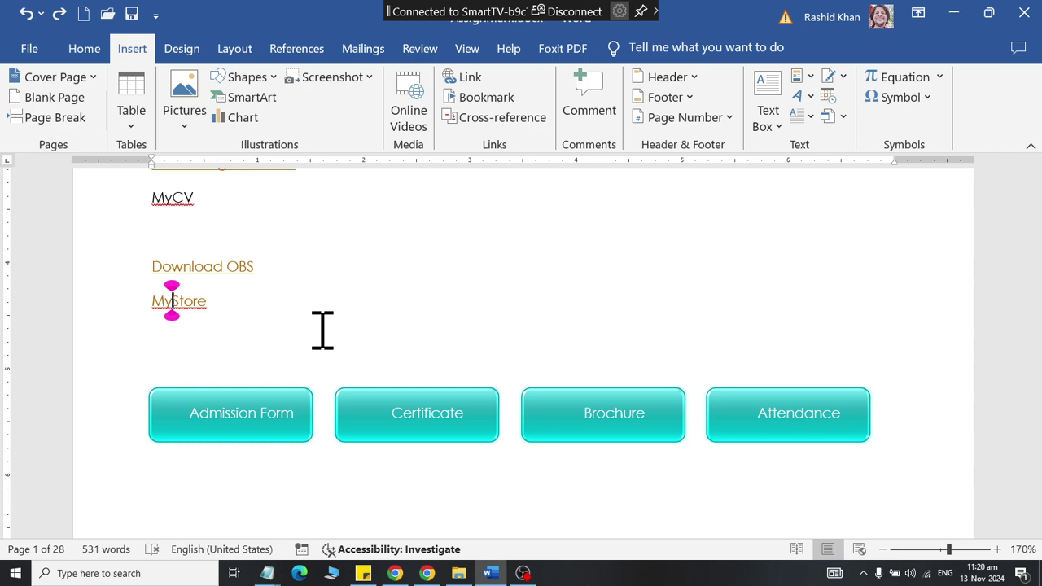
- Draw a Snip Single Corner Rectangle below the Admission Form button and nudge it slightly left
scroll(220, 226, down, 1)
click(182, 49)
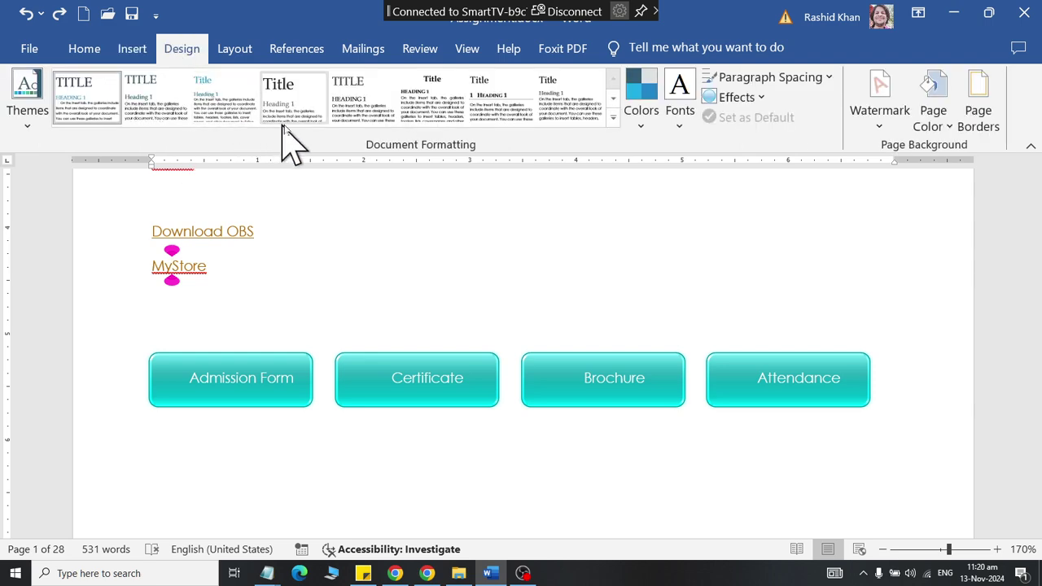
click(132, 49)
click(244, 76)
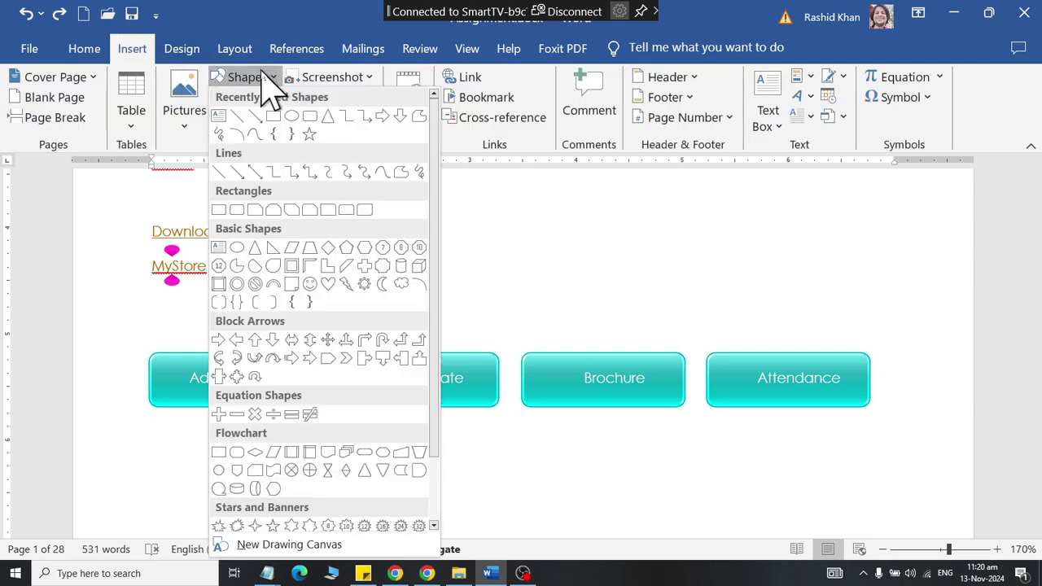
click(254, 211)
scroll(215, 348, down, 5)
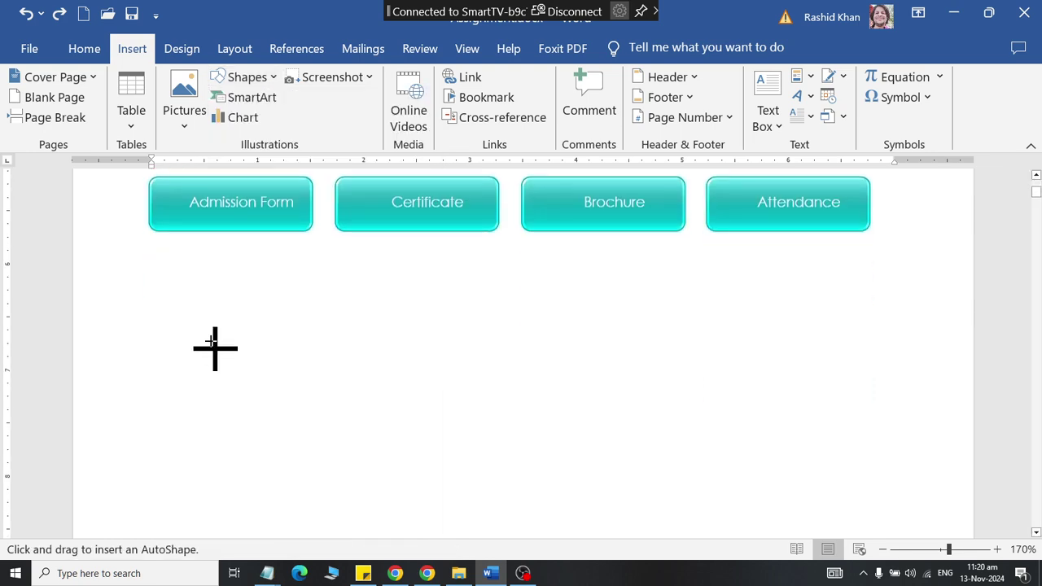
drag(175, 278, 304, 342)
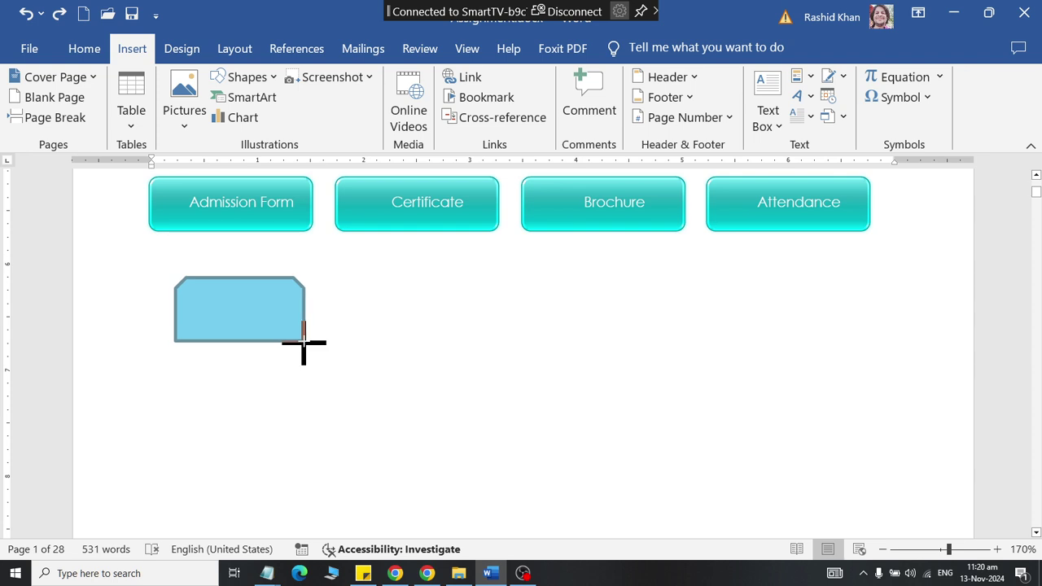
drag(244, 313, 228, 317)
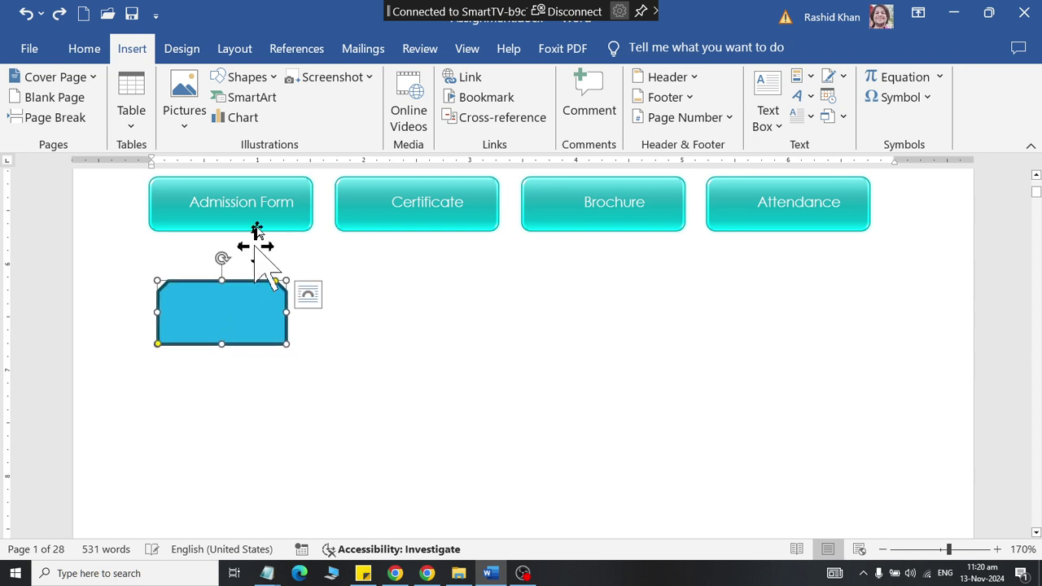
- Fill the snipped-corner shape with the facebook.png picture from Pictures
click(314, 76)
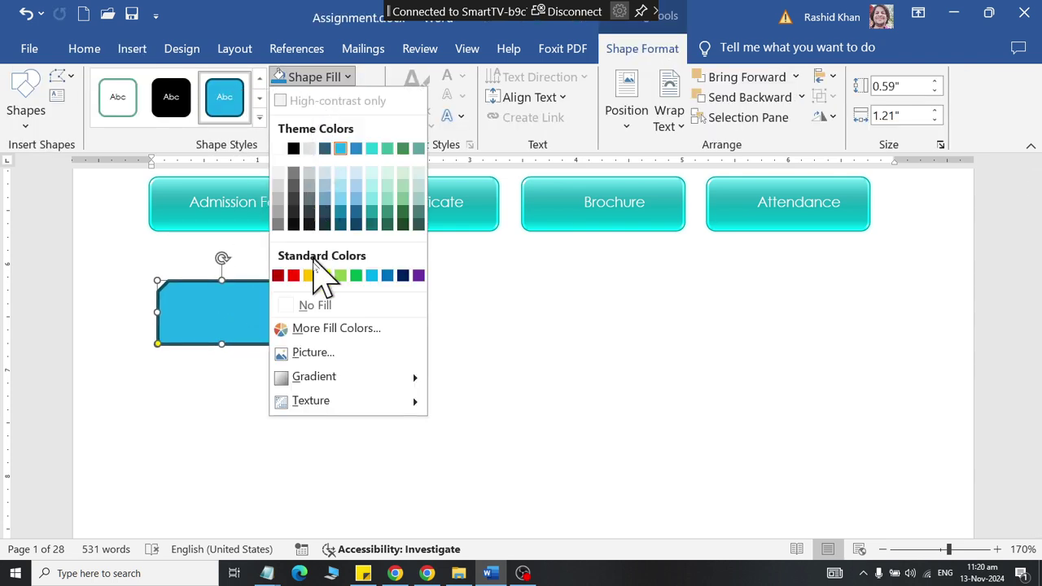
click(313, 352)
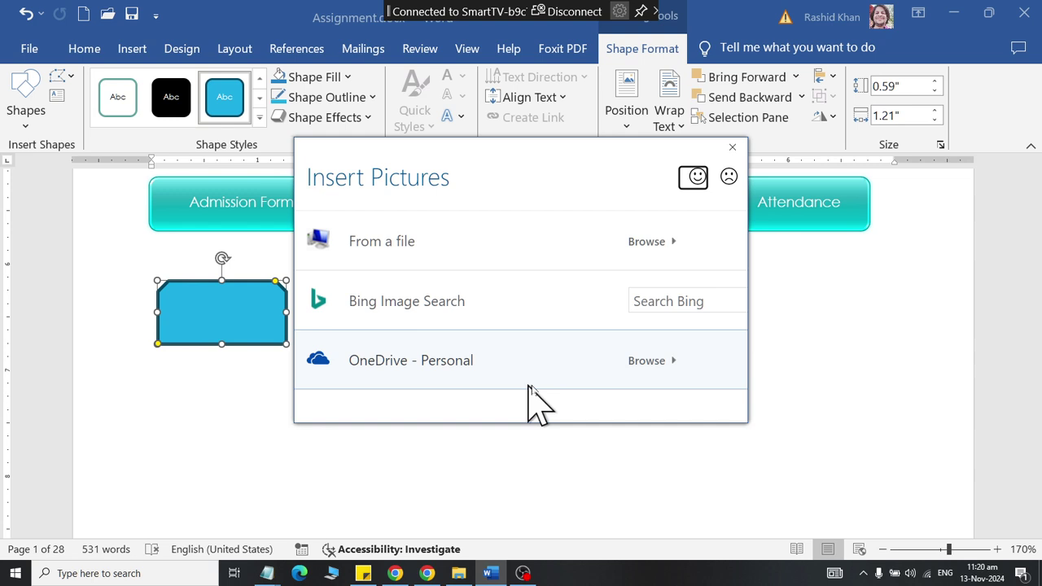
click(574, 249)
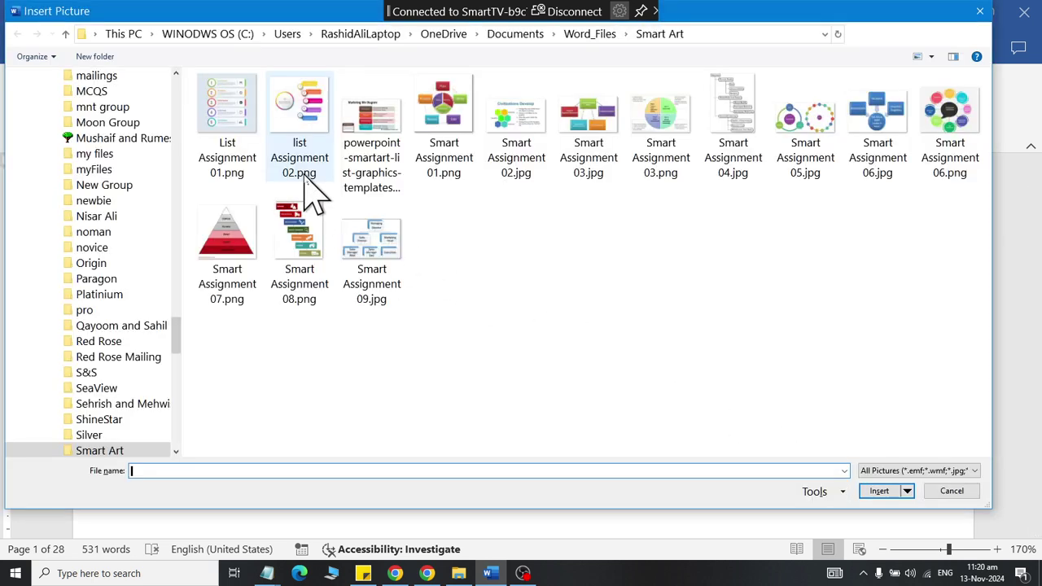
drag(184, 338, 186, 82)
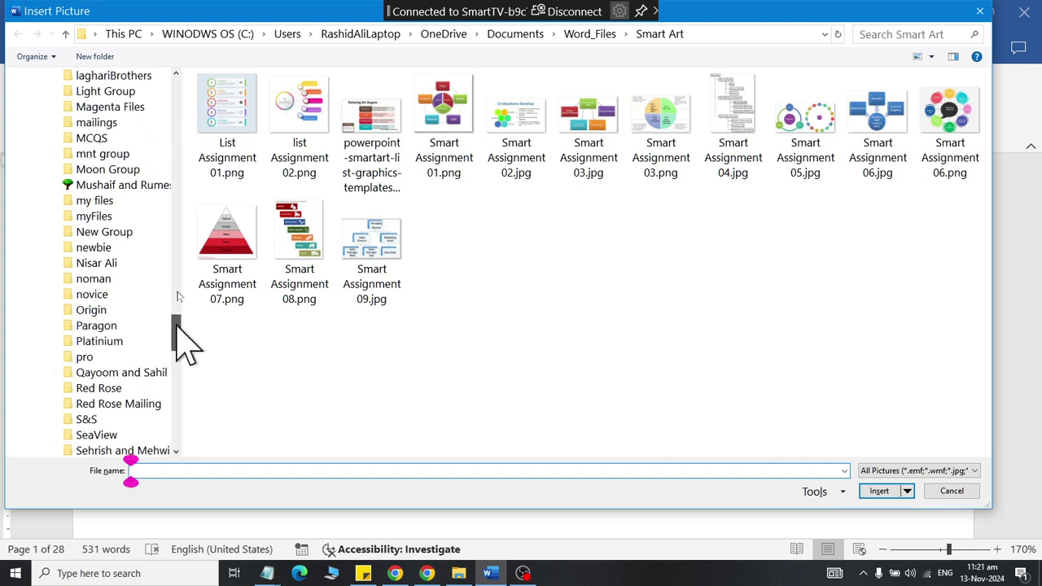
click(72, 115)
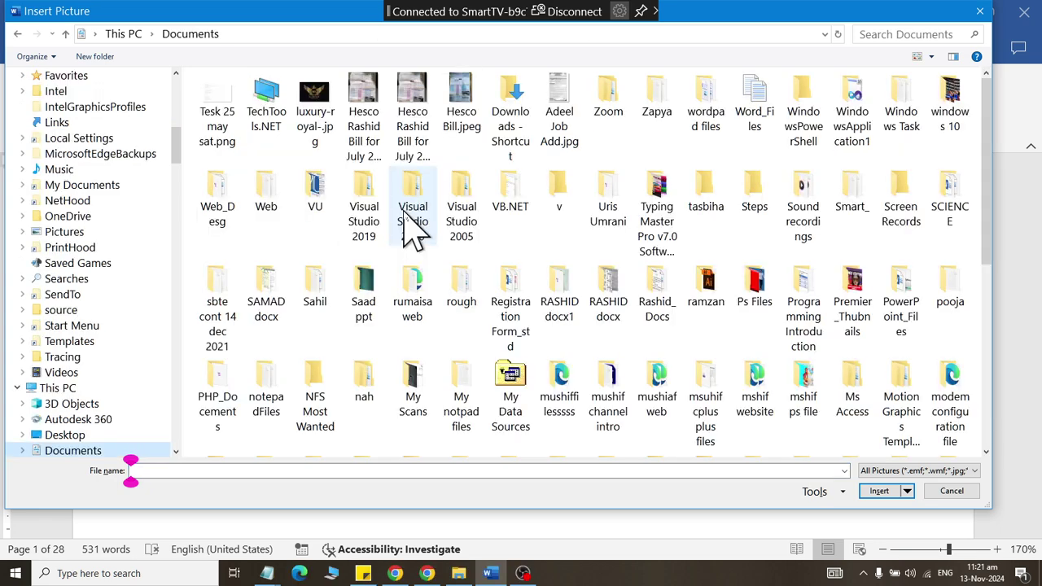
scroll(414, 233, down, 5)
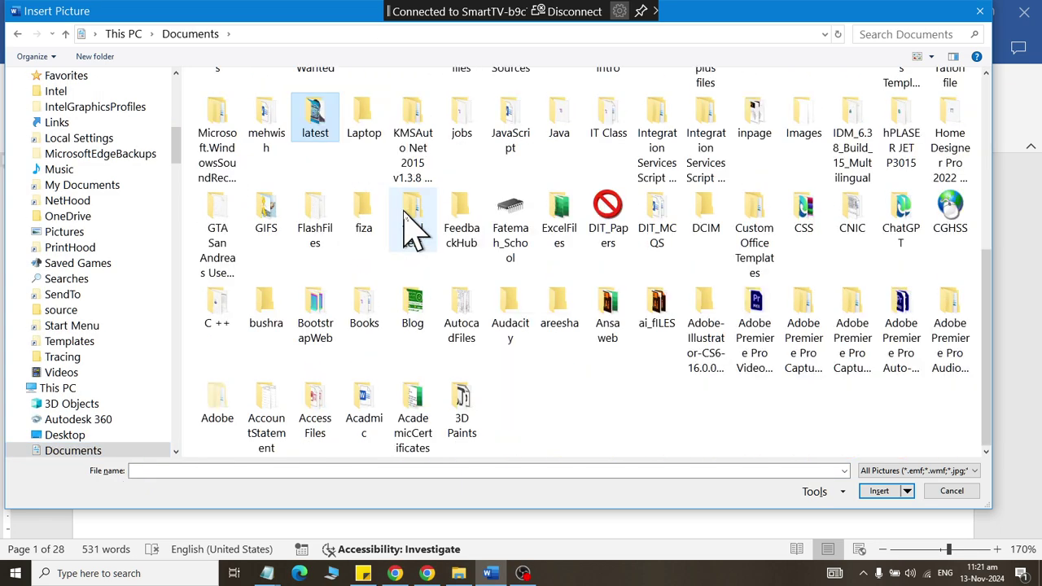
key(Return)
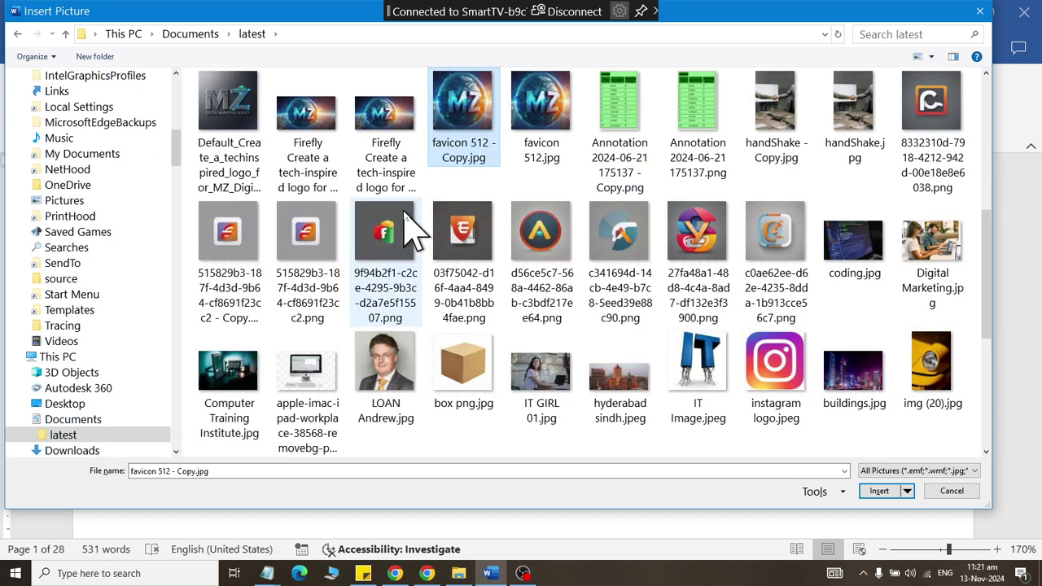
key(BackSpace)
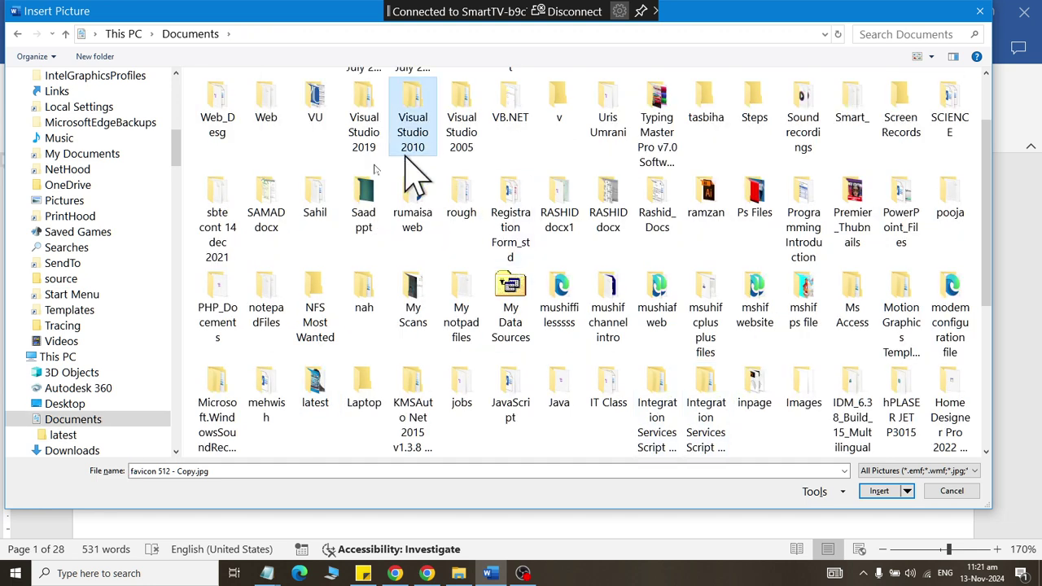
drag(173, 164, 152, 188)
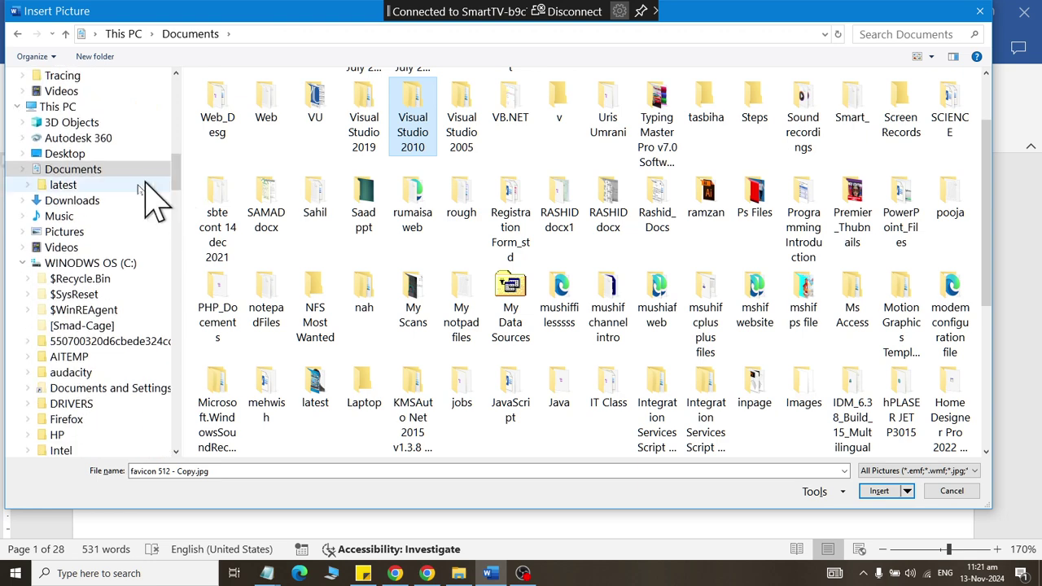
click(57, 234)
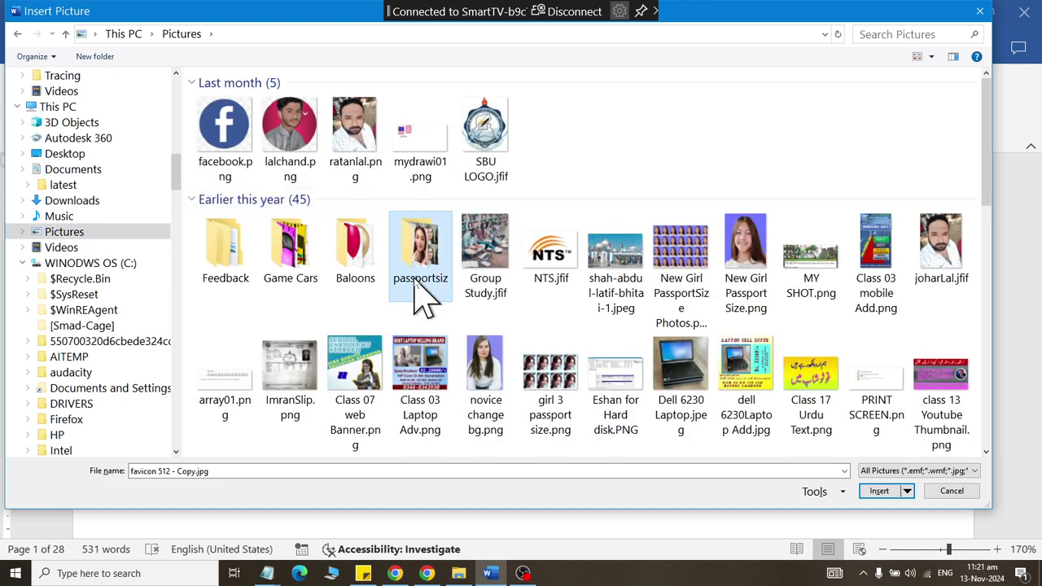
key(Escape)
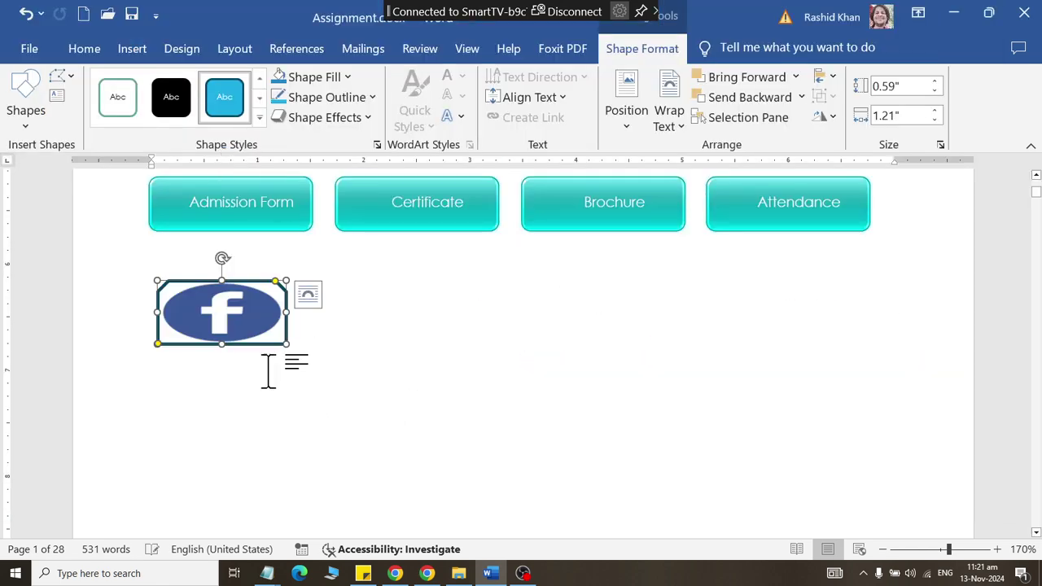
- Enlarge the Facebook logo shape to about 1.15" square
mouse_move(286, 344)
mouse_down()
mouse_move(277, 412)
mouse_move(281, 403)
mouse_up()
click(599, 422)
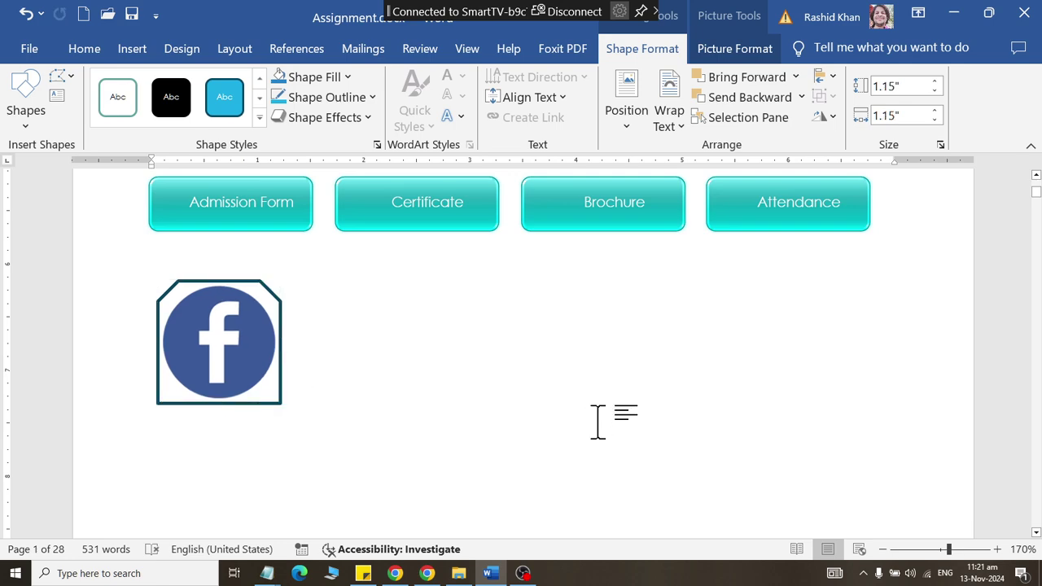
scroll(275, 215, up, 1)
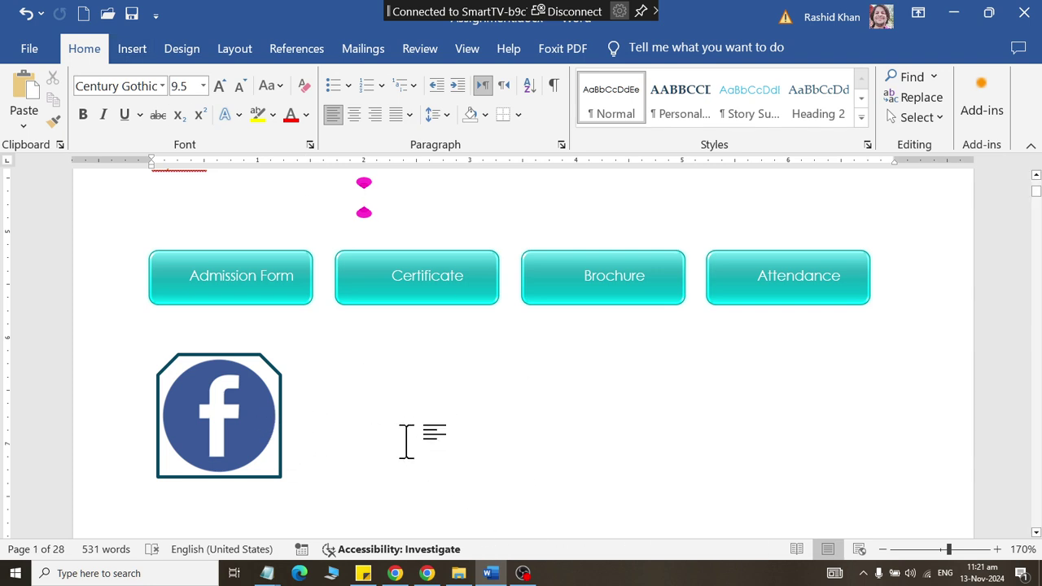
- Copy the Mushif Store profile picture from its Facebook page
key(alt+Tab)
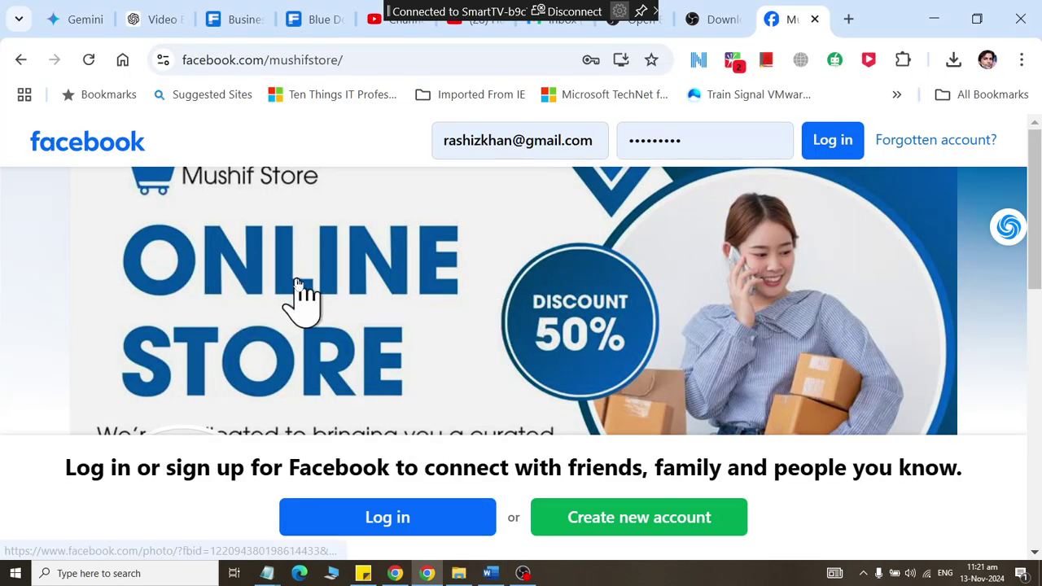
scroll(334, 301, up, 2)
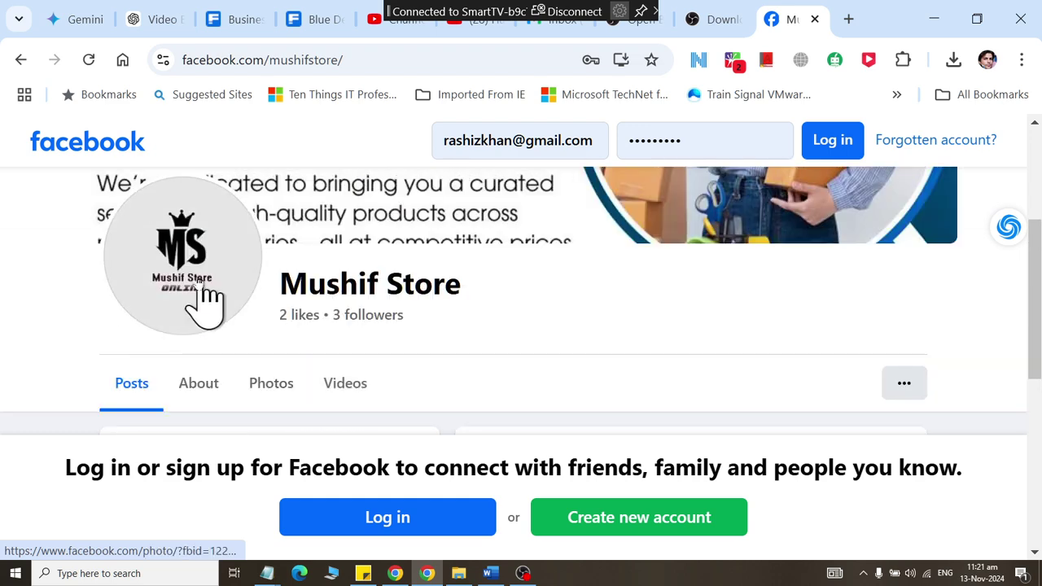
right_click(184, 259)
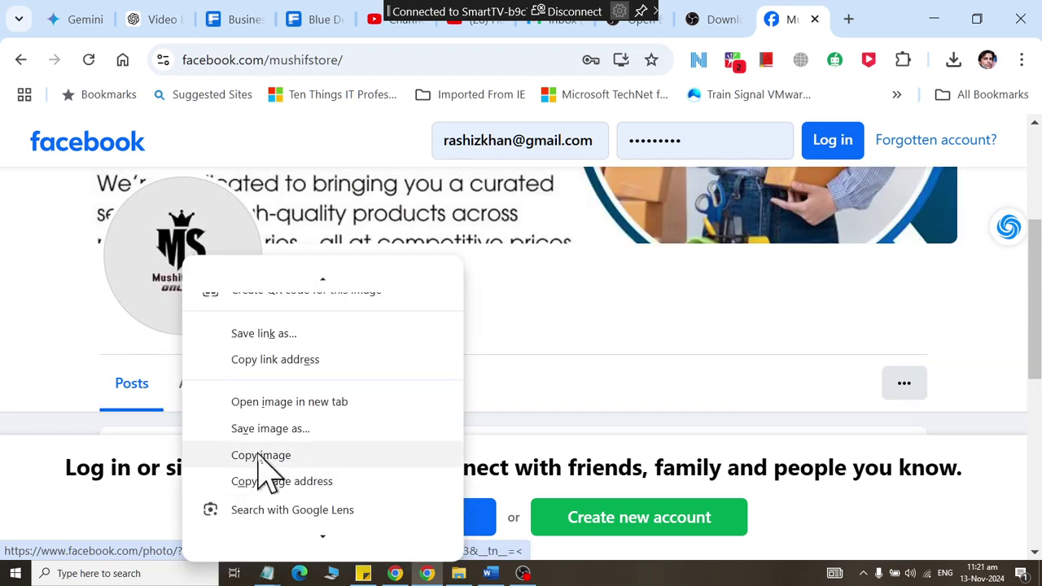
click(395, 458)
key(alt+Tab)
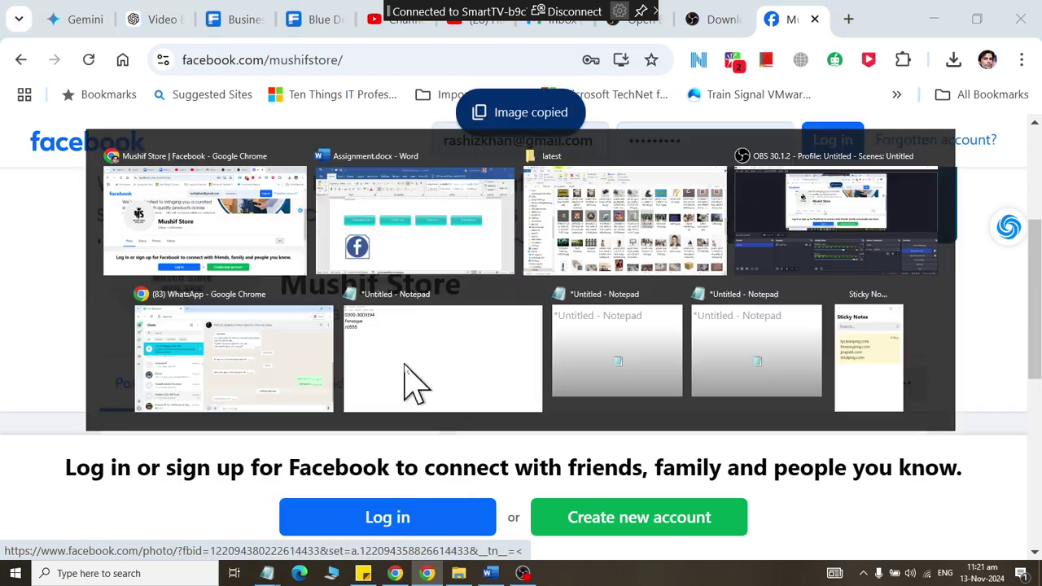
scroll(435, 370, down, 3)
scroll(451, 412, down, 3)
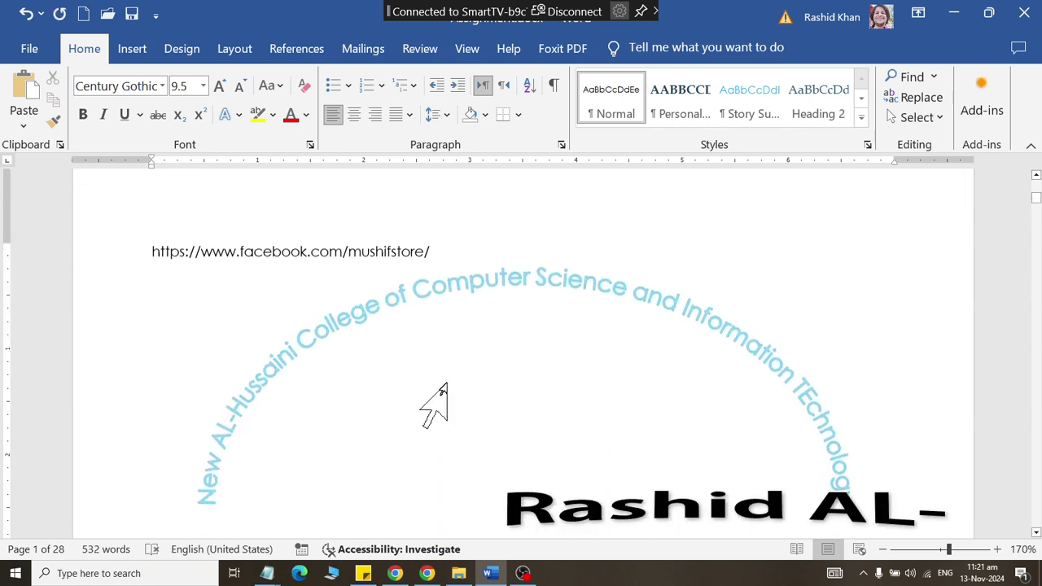
scroll(431, 407, up, 3)
scroll(449, 354, up, 4)
scroll(448, 355, up, 3)
scroll(448, 353, up, 3)
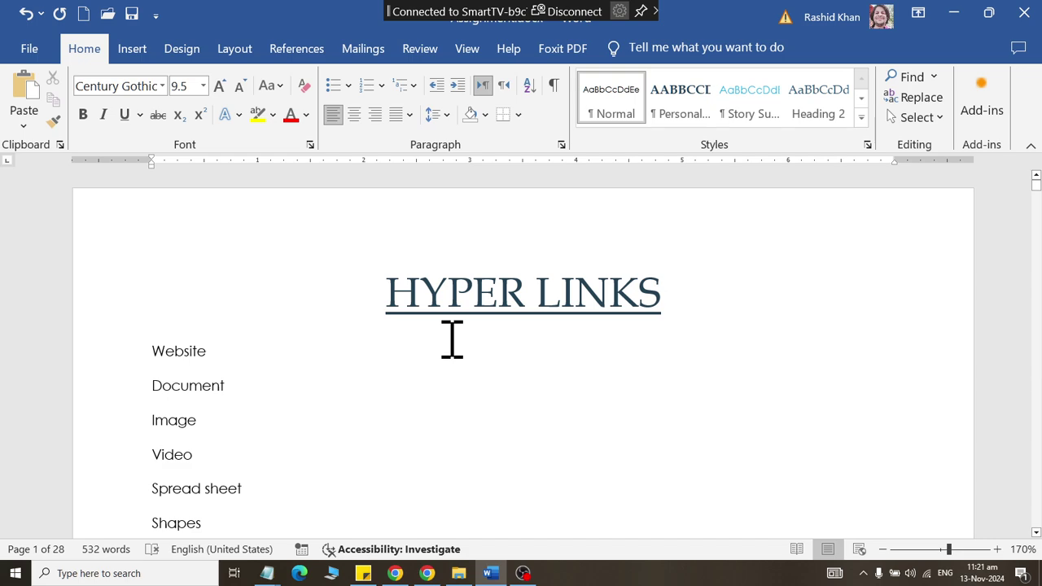
scroll(450, 342, down, 3)
scroll(450, 326, down, 3)
scroll(433, 353, down, 2)
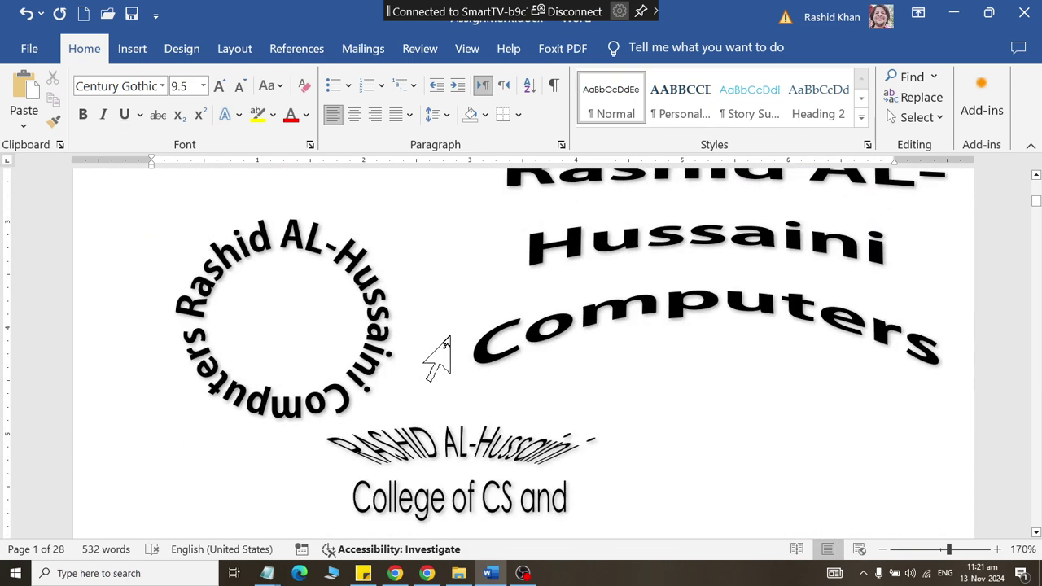
- Save the profile picture to the Pictures folder as 'MushifS'
key(alt+Tab)
right_click(218, 270)
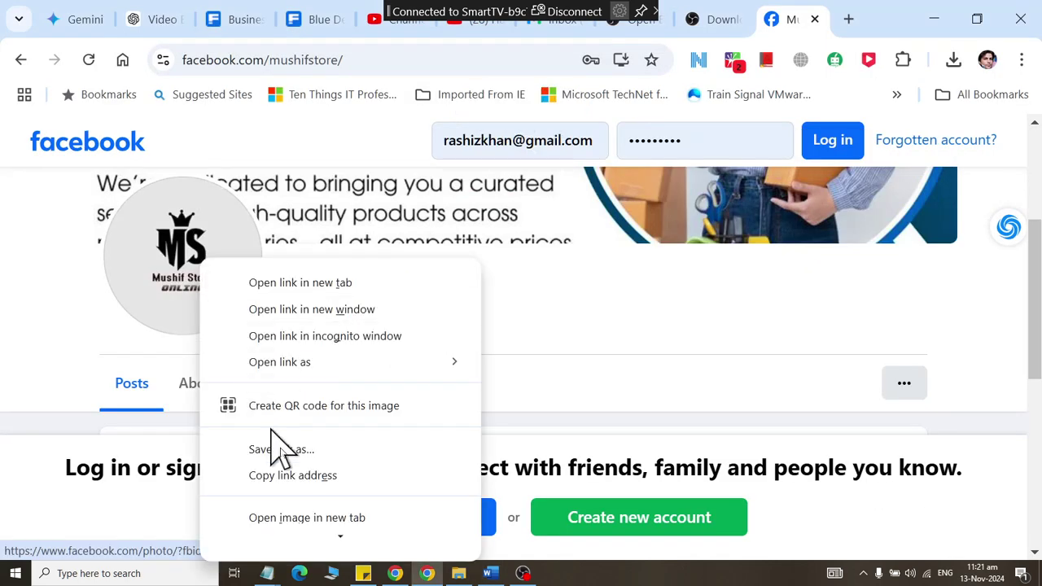
scroll(321, 456, down, 1)
scroll(326, 447, down, 3)
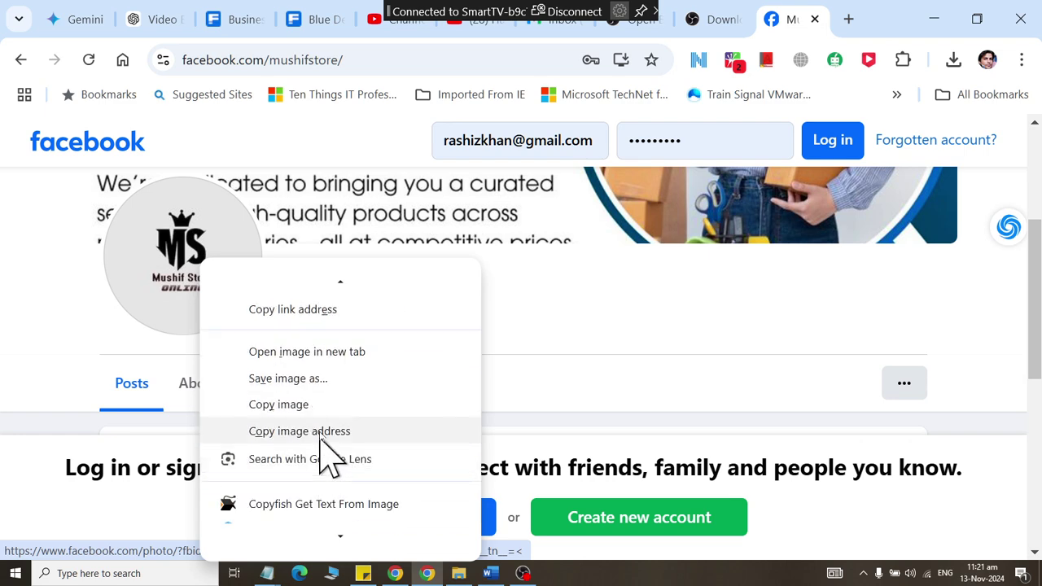
click(324, 388)
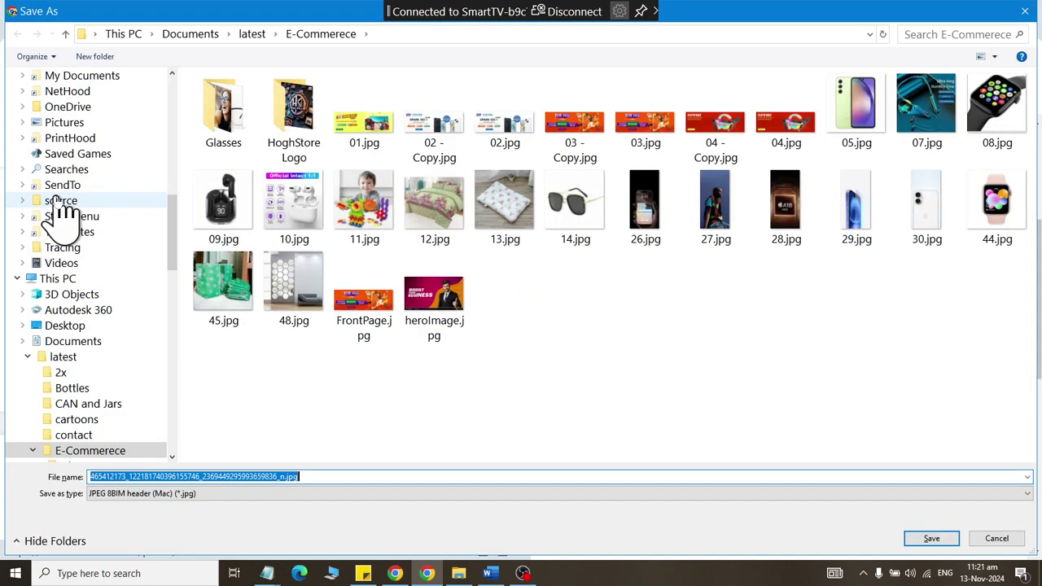
click(26, 357)
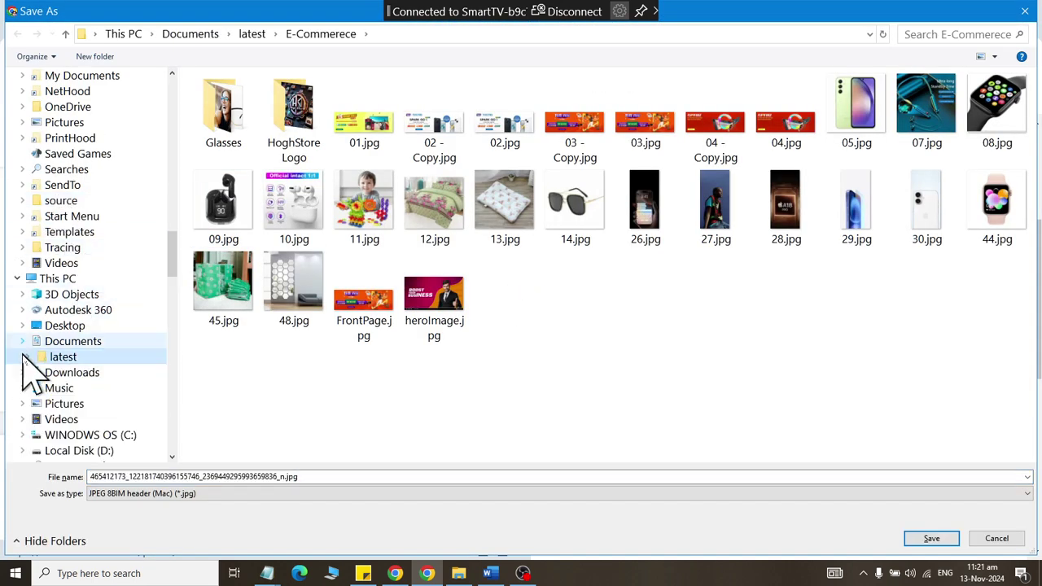
scroll(77, 378, up, 2)
scroll(81, 360, up, 3)
scroll(89, 344, up, 3)
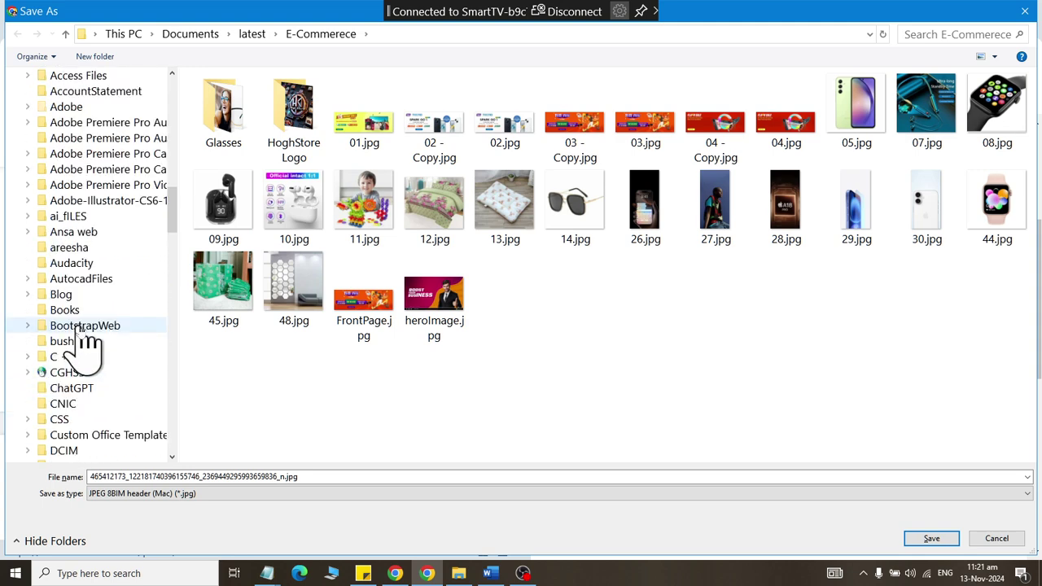
scroll(89, 349, up, 5)
click(22, 185)
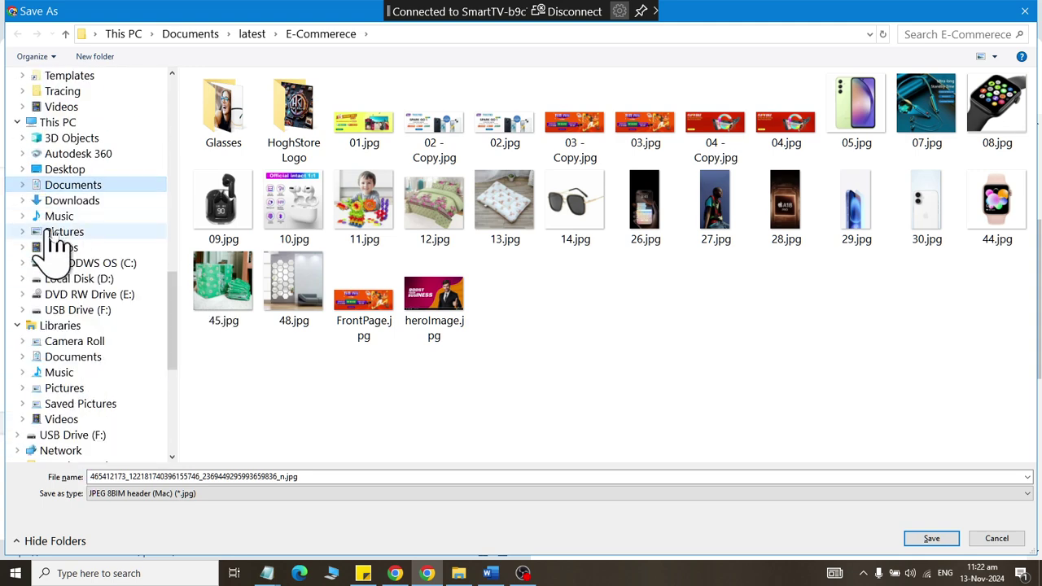
click(65, 231)
double_click(335, 477)
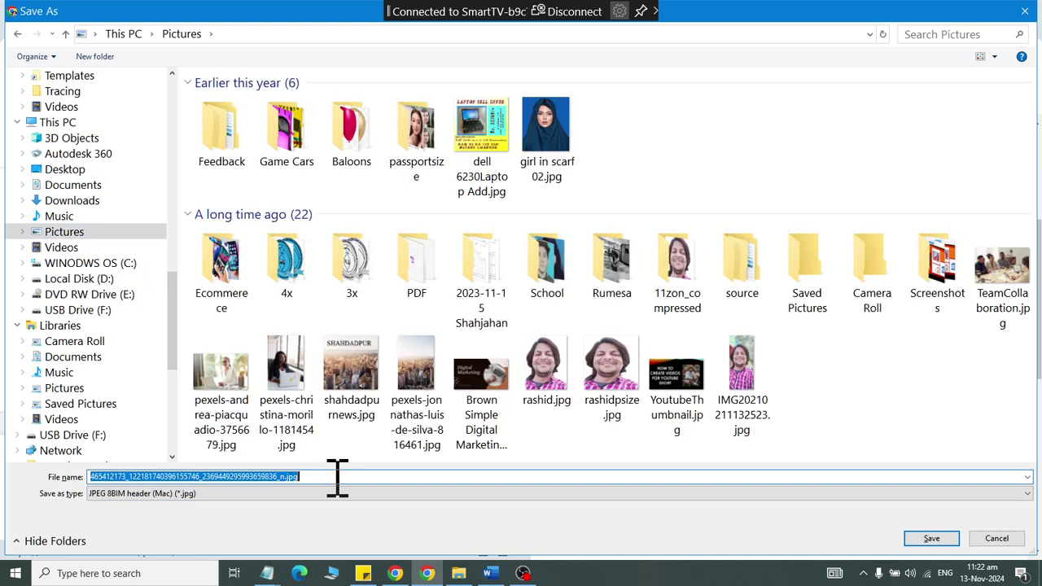
text(MushifS)
key(Return)
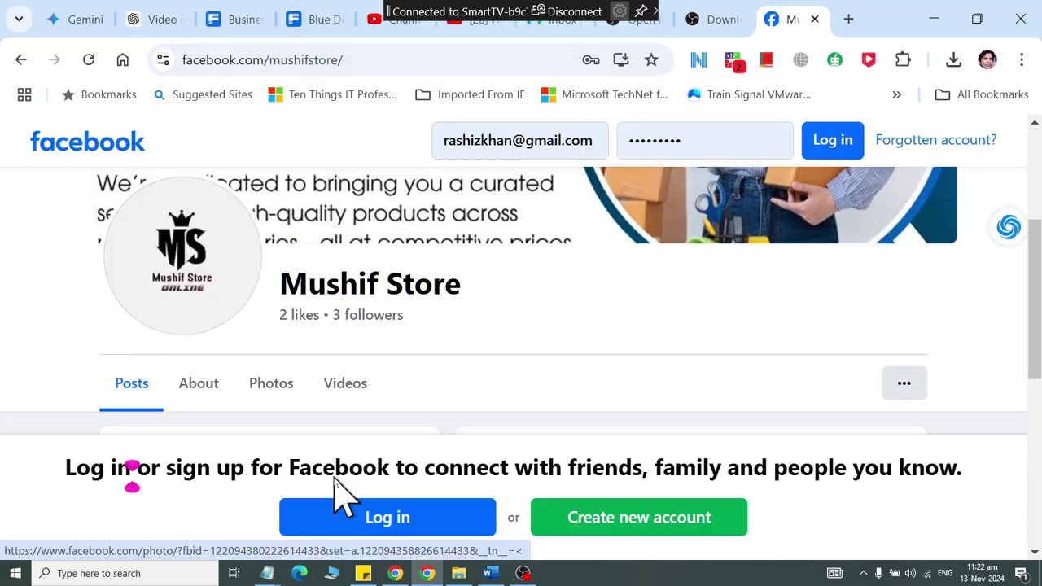
key(alt+Tab)
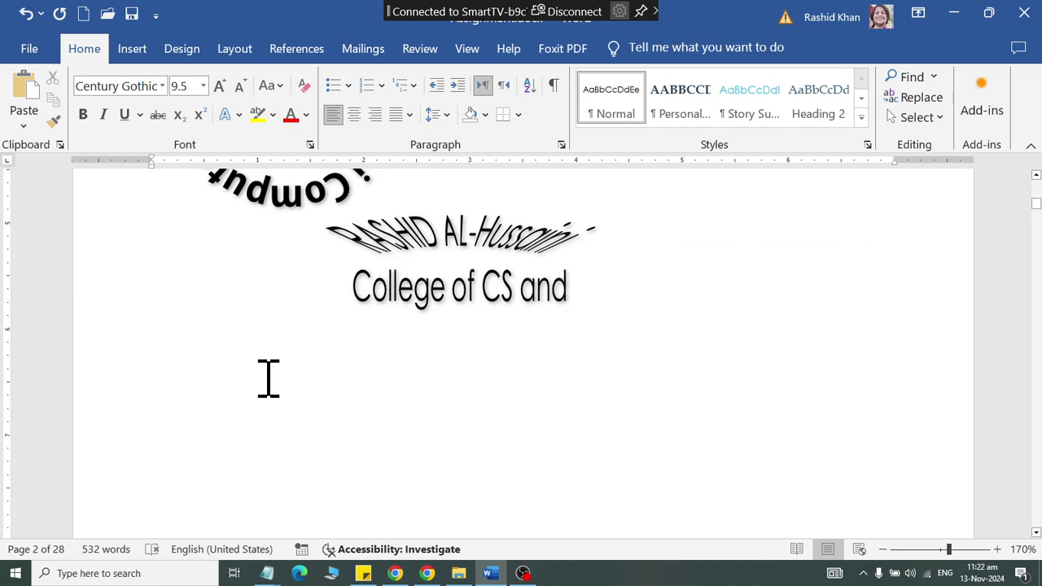
- Draw an oval circle beside the Facebook logo
click(132, 49)
key(ctrl+v)
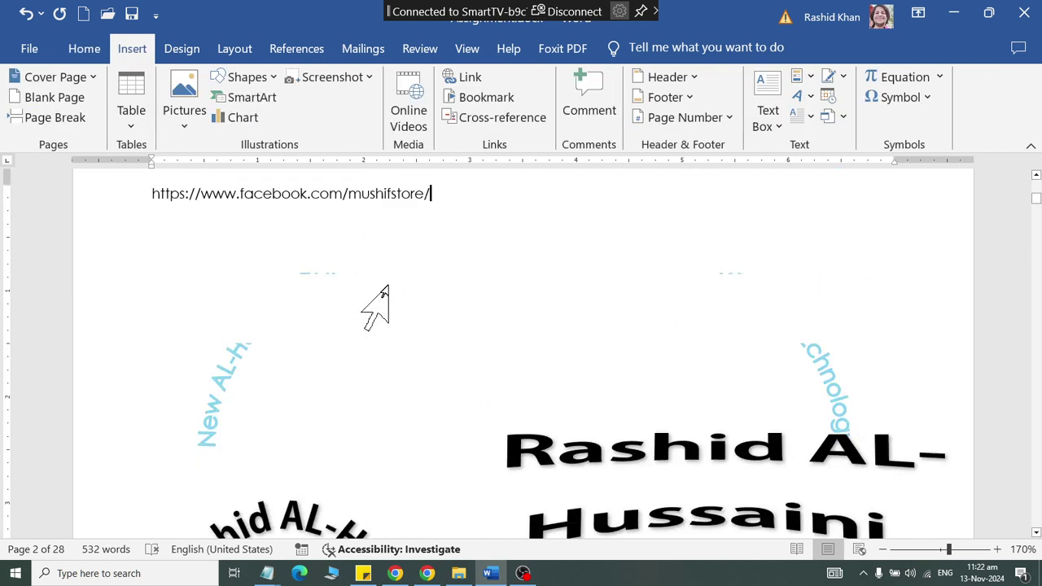
scroll(382, 290, down, 5)
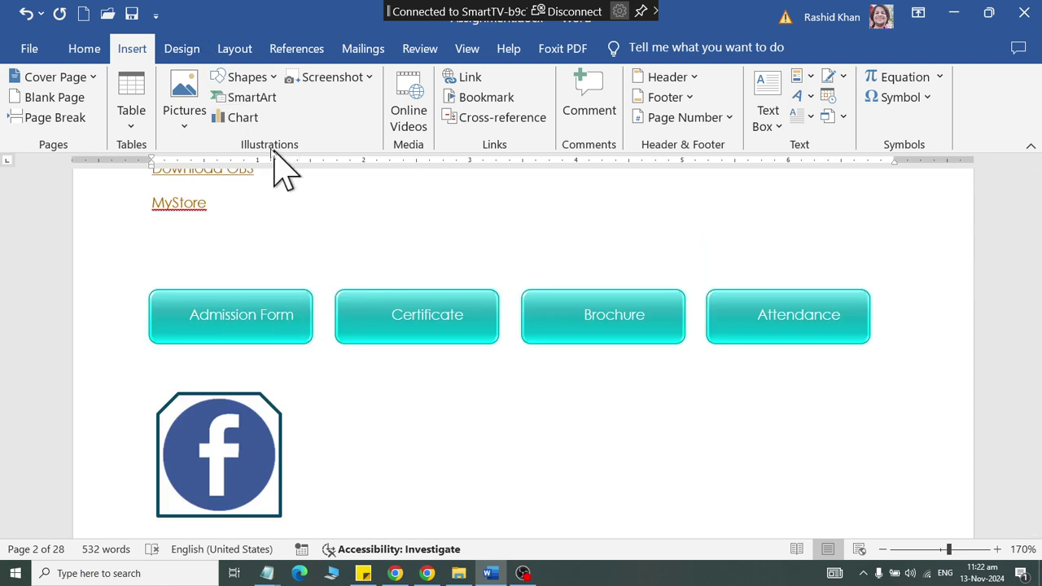
click(259, 78)
click(307, 114)
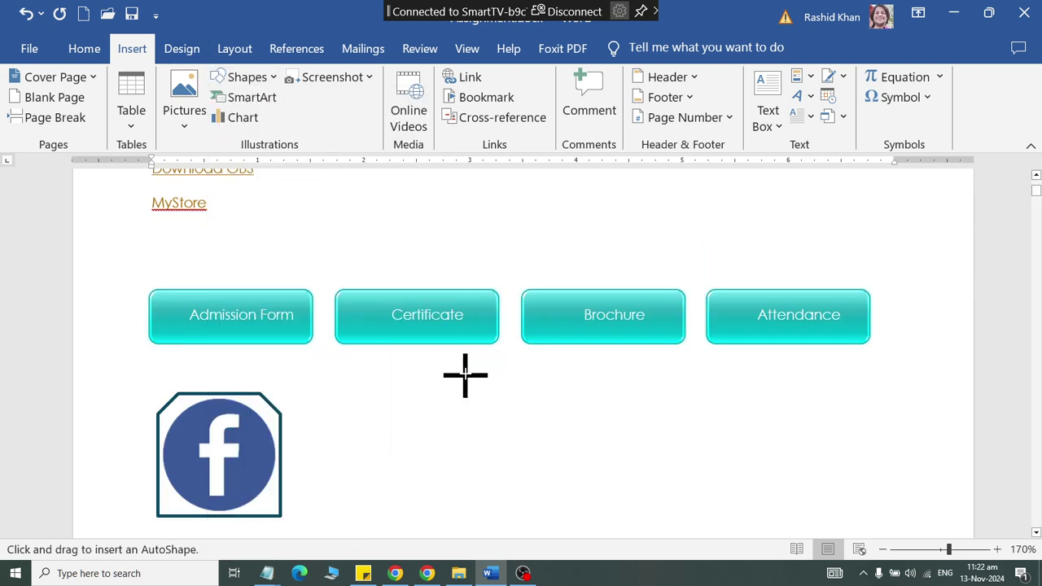
scroll(465, 374, down, 3)
drag(363, 190, 478, 304)
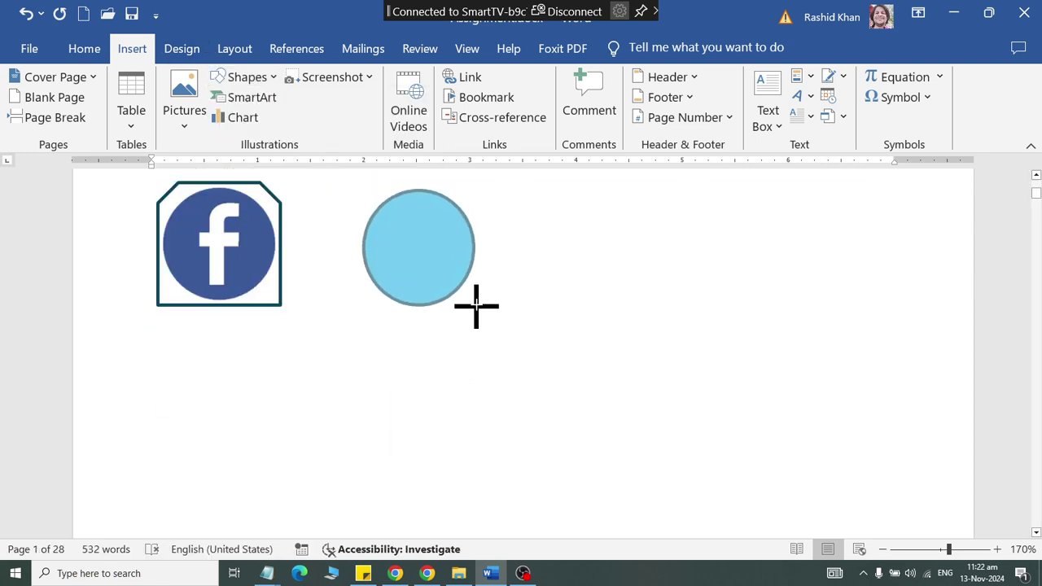
- Fill the circle with the MushifStore.jpg picture
click(293, 78)
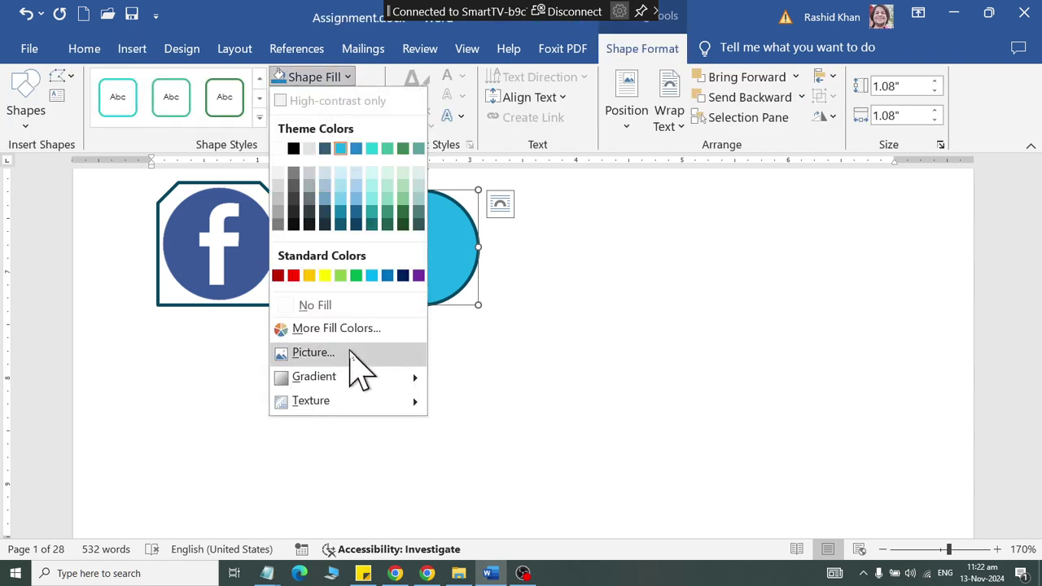
click(350, 354)
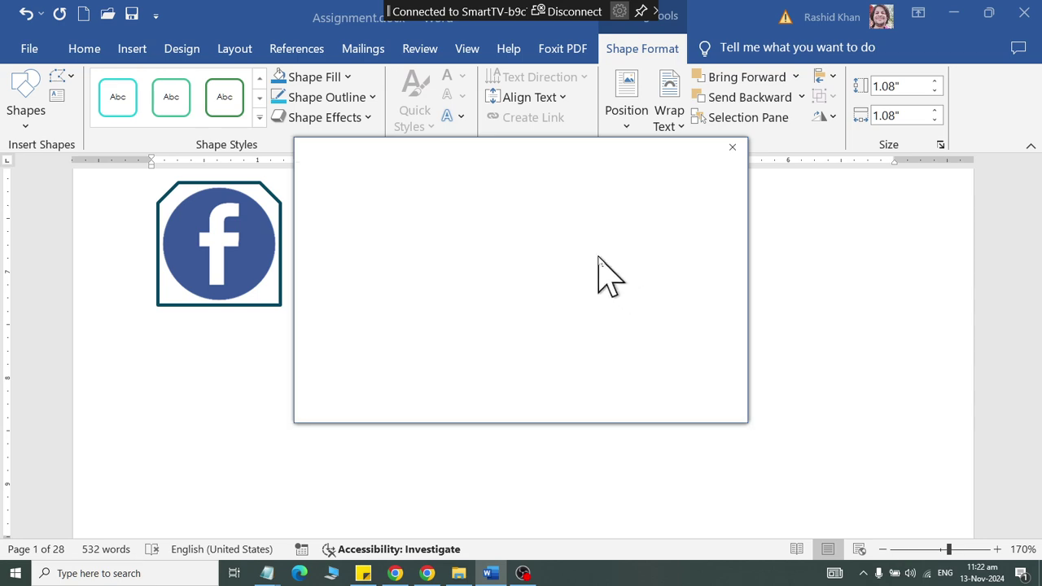
click(580, 253)
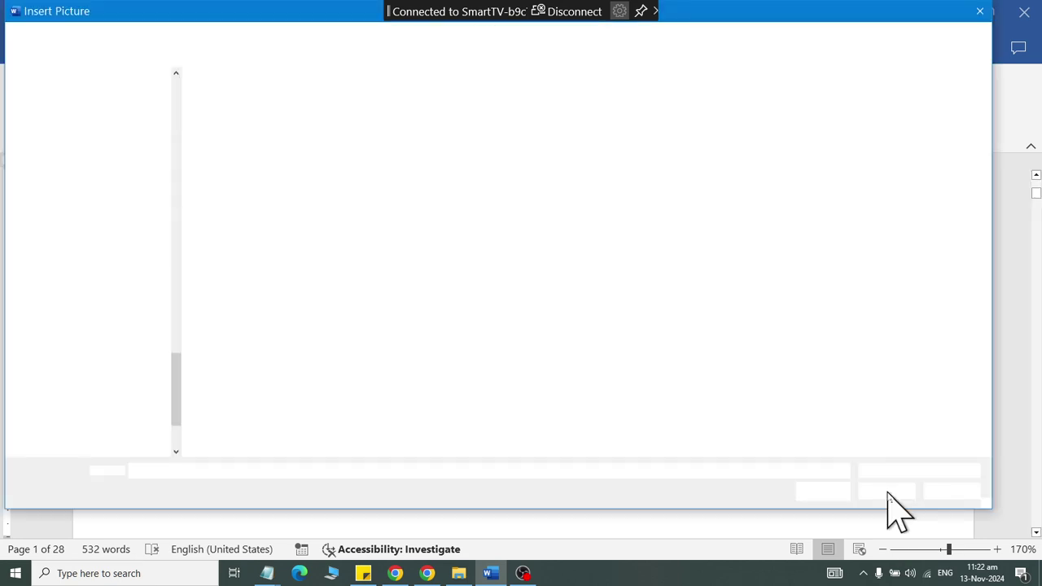
click(509, 371)
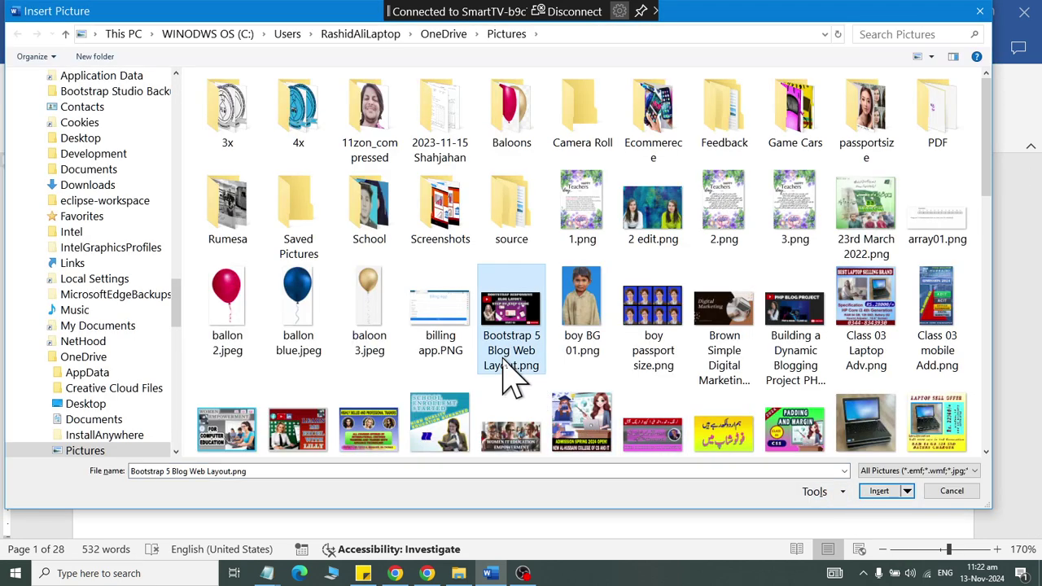
text(mus)
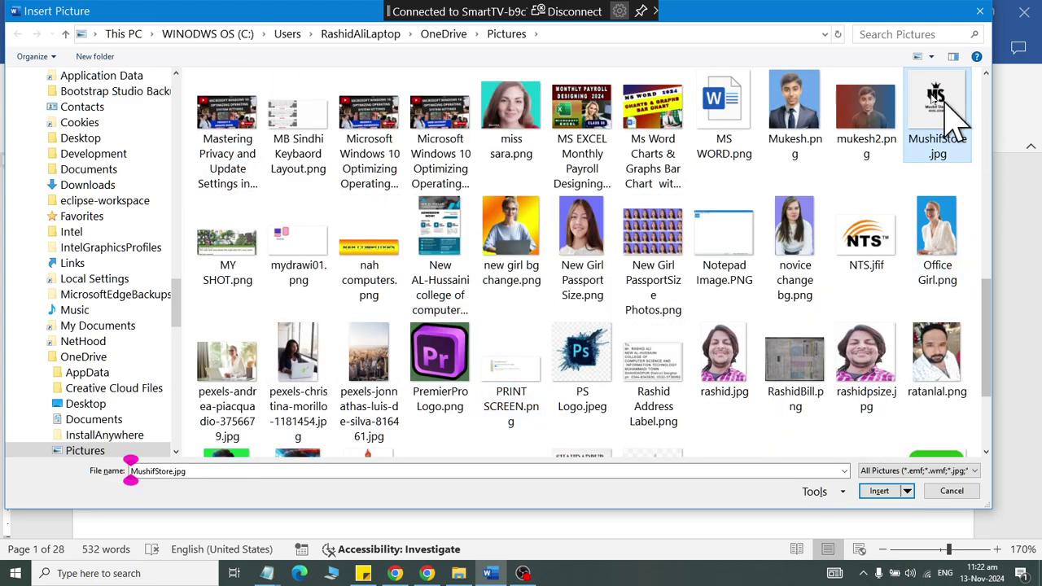
double_click(952, 97)
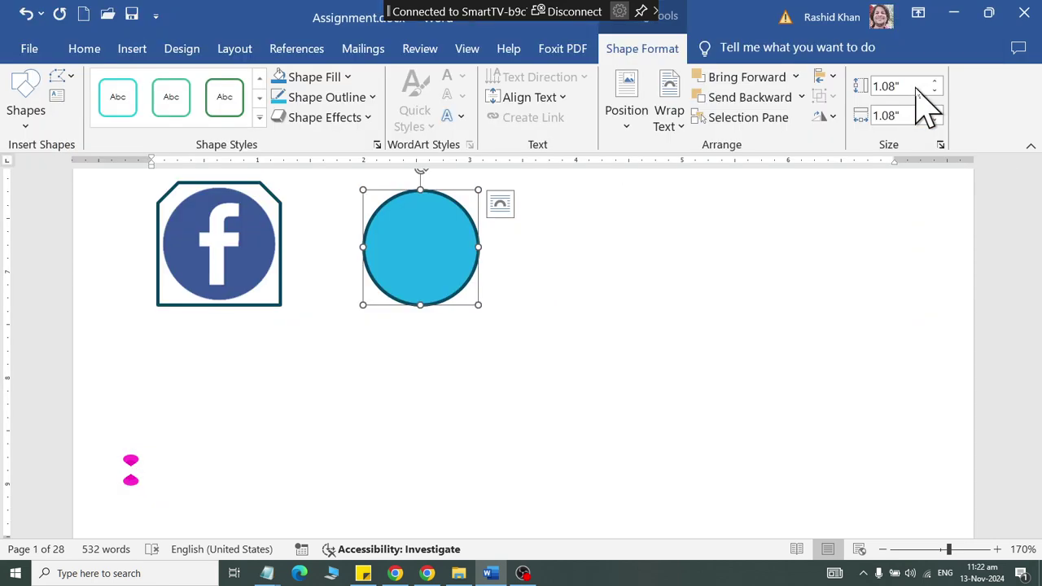
- Remove the circle's outline and apply a preset bevel effect
click(350, 101)
mouse_move(311, 397)
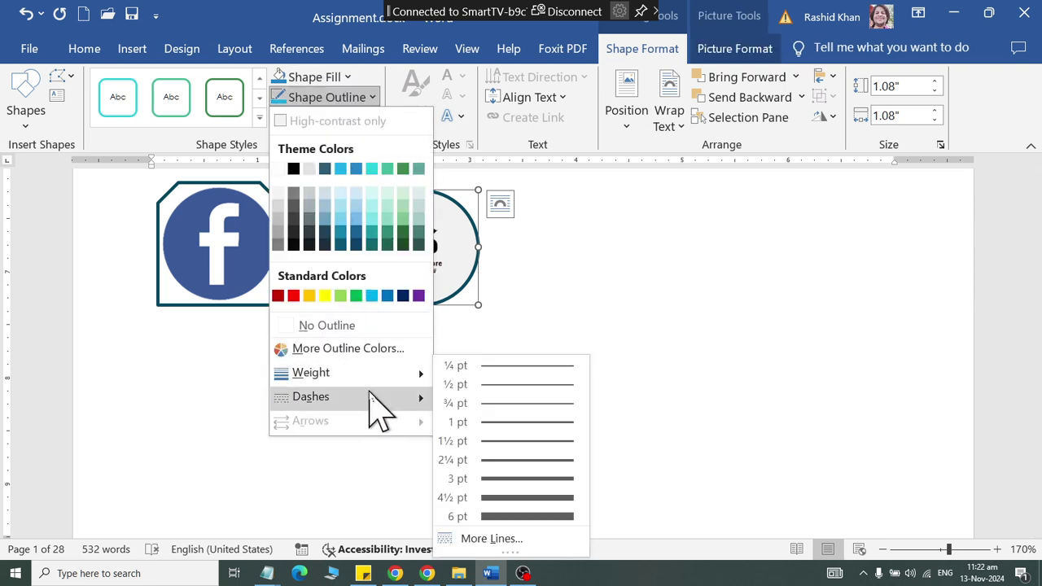
click(376, 326)
click(334, 117)
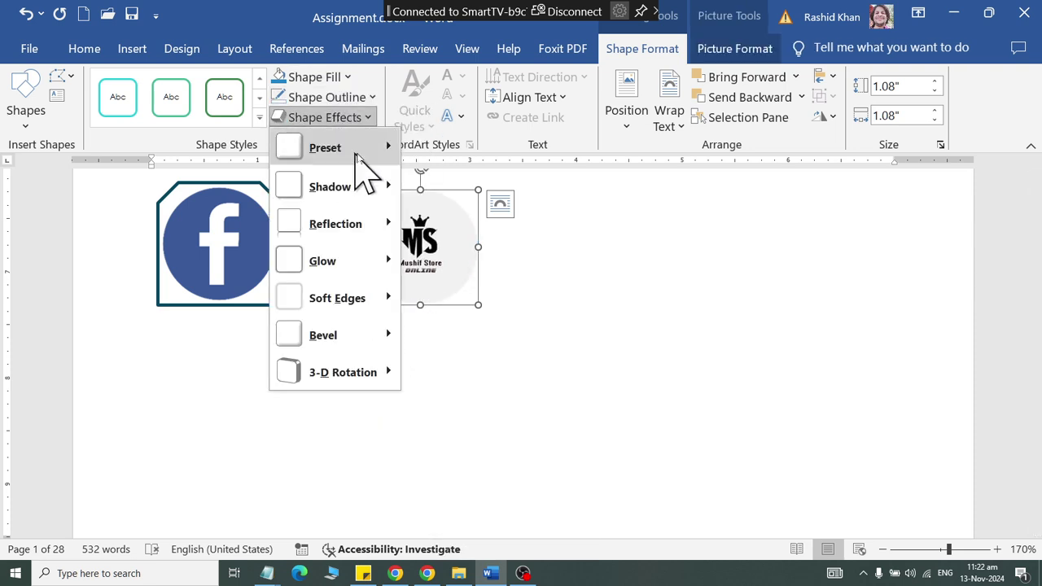
mouse_move(325, 147)
click(476, 246)
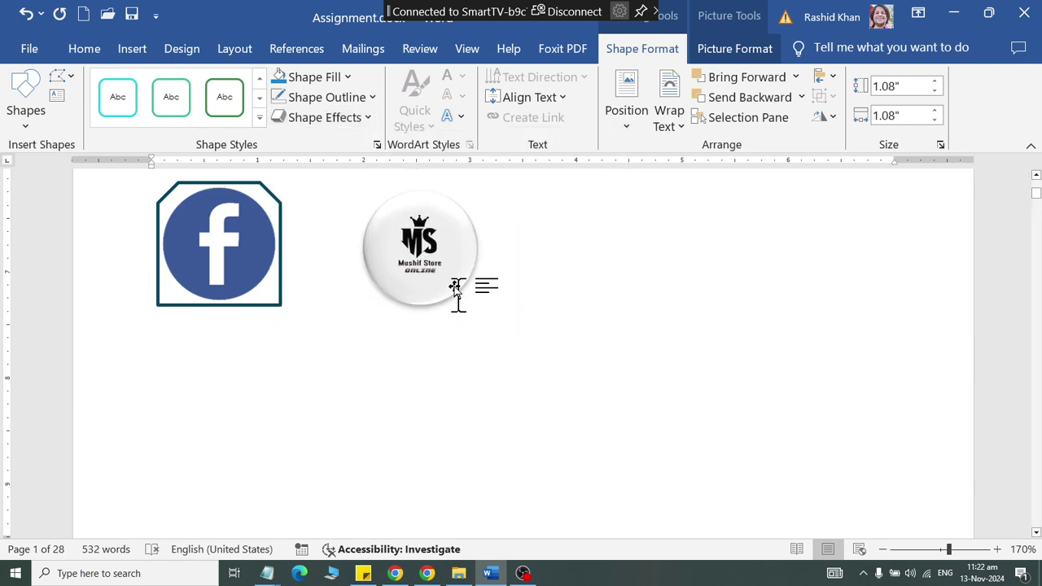
click(456, 289)
scroll(437, 354, up, 3)
click(438, 358)
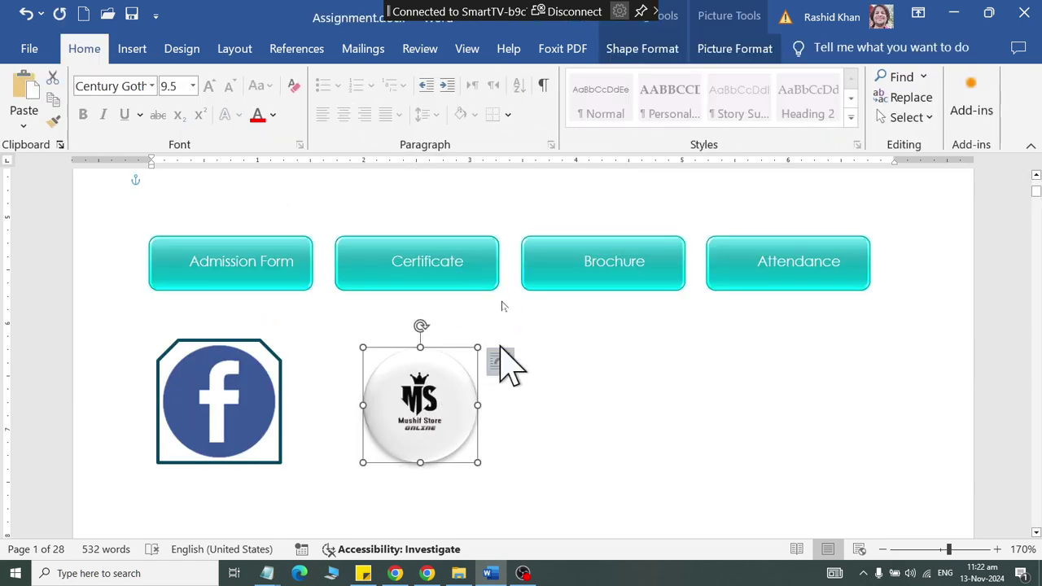
- Hyperlink the Mushif Store circle to its Facebook page URL and test the link
click(134, 49)
click(468, 77)
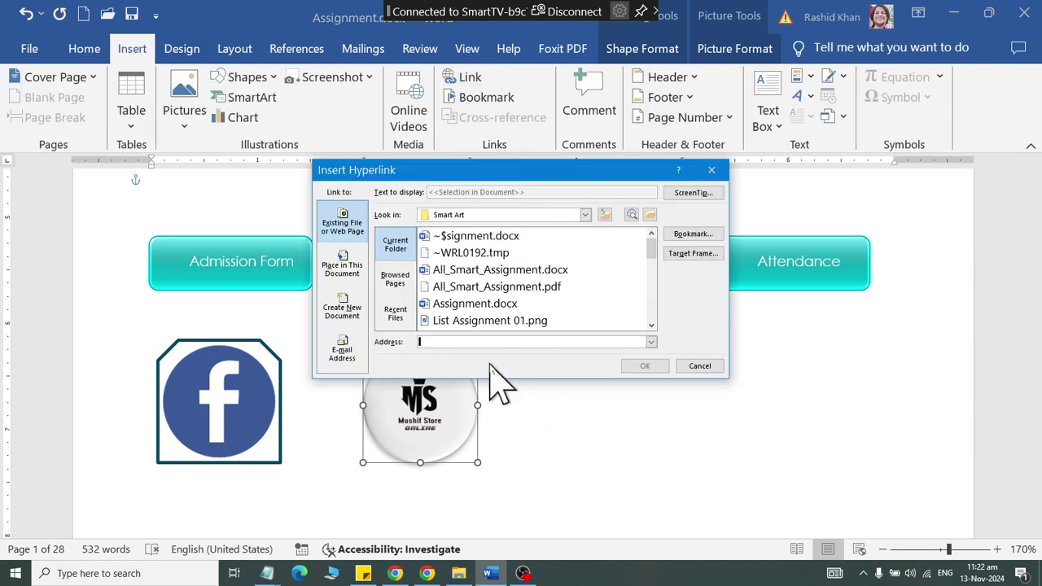
text(https://www.facebook.com/mushifstore/)
click(645, 366)
click(595, 521)
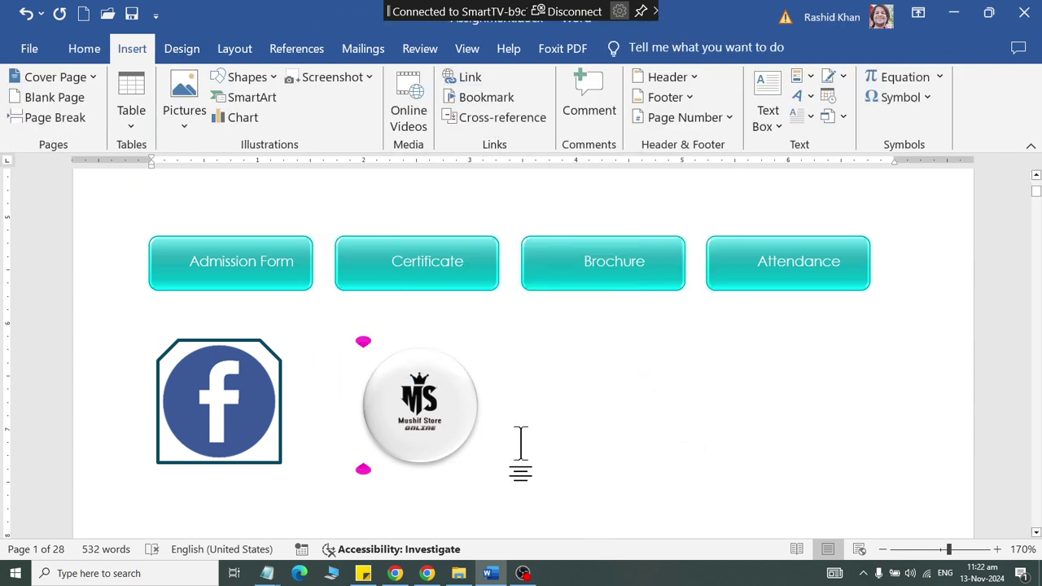
ctrl+click(426, 430)
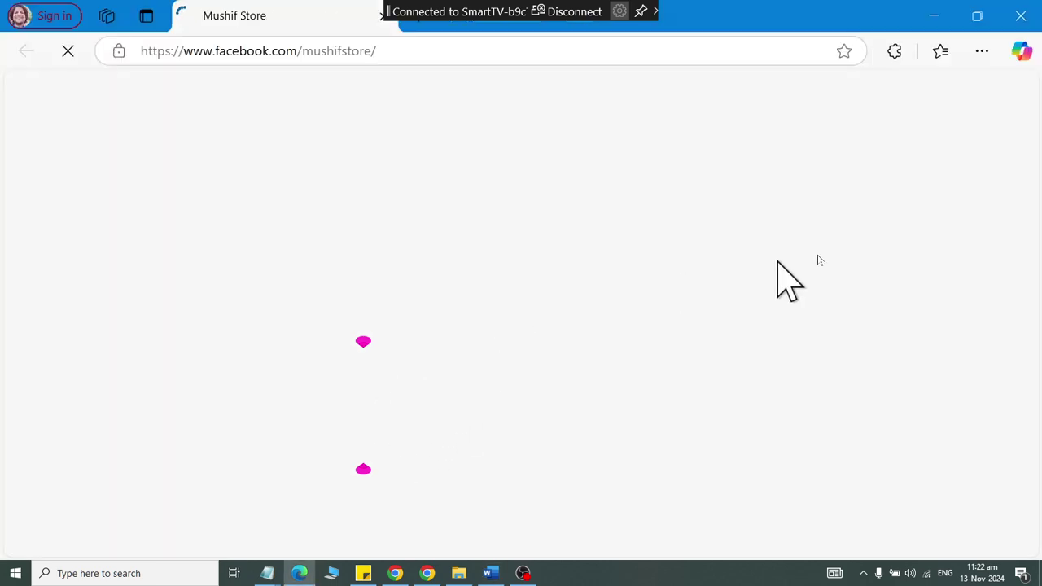
- Close Edge's Mushif Store Facebook page and scroll down the Word document
click(1018, 20)
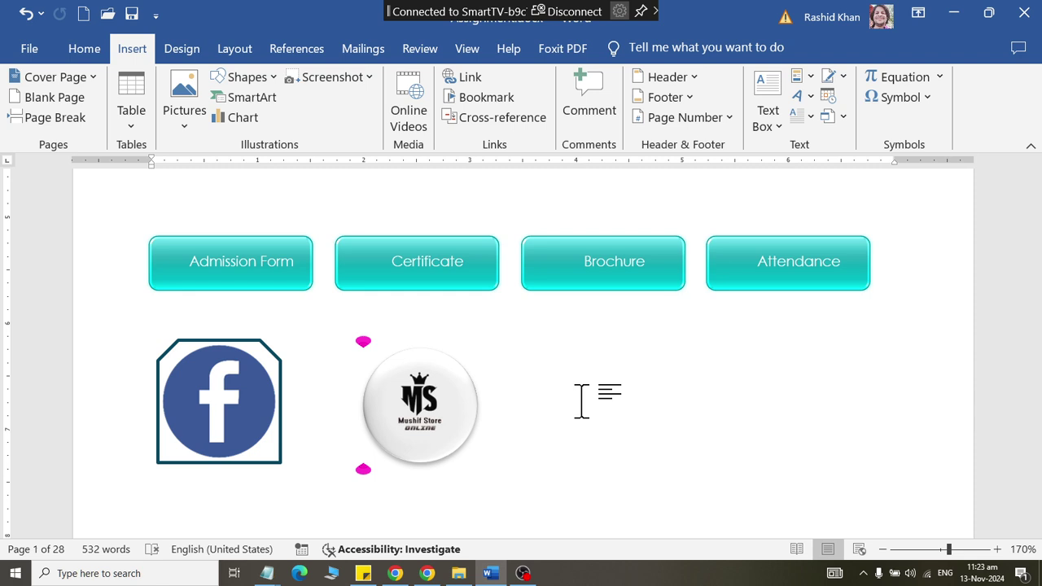
scroll(512, 114, down, 2)
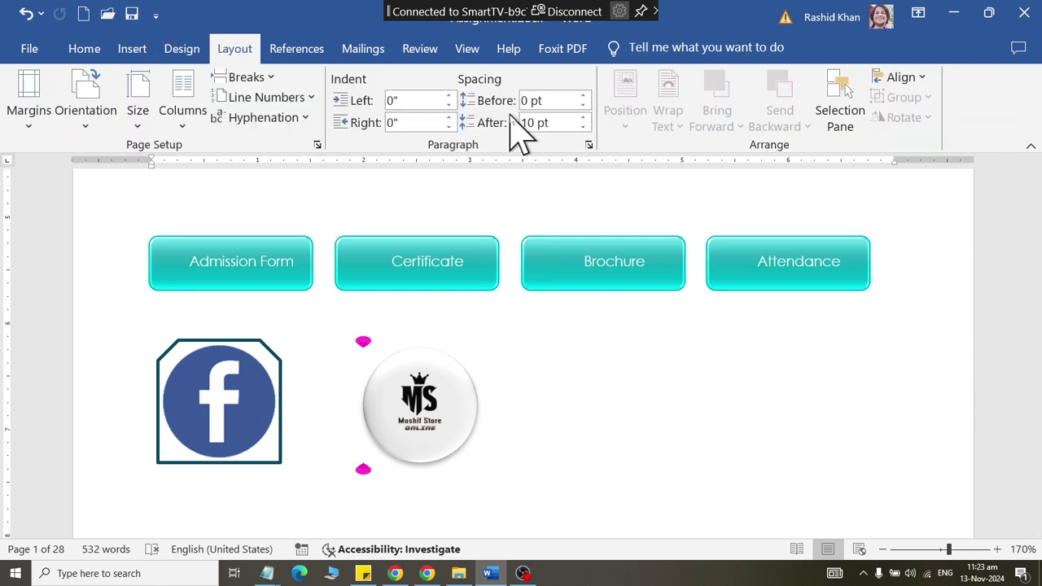
scroll(516, 135, down, 1)
scroll(542, 391, down, 3)
- Save the document with Ctrl+S
scroll(561, 391, down, 3)
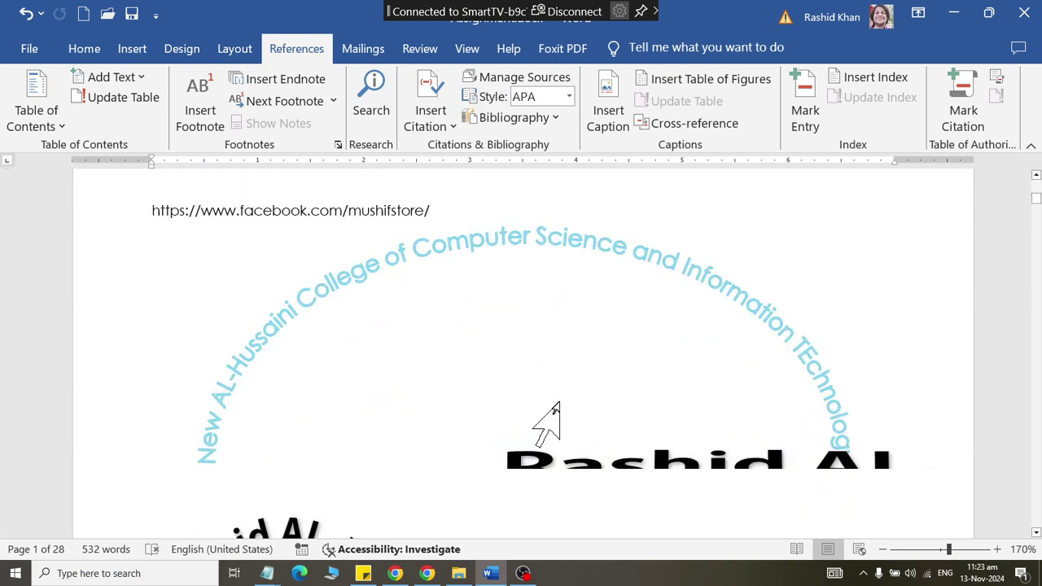
scroll(549, 419, down, 3)
scroll(565, 415, down, 3)
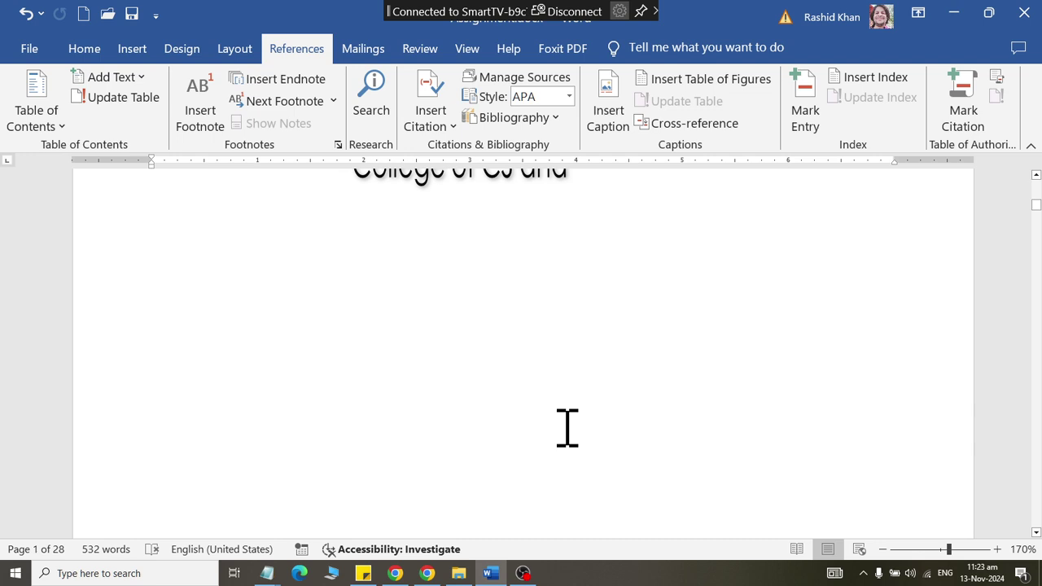
key(ctrl+s)
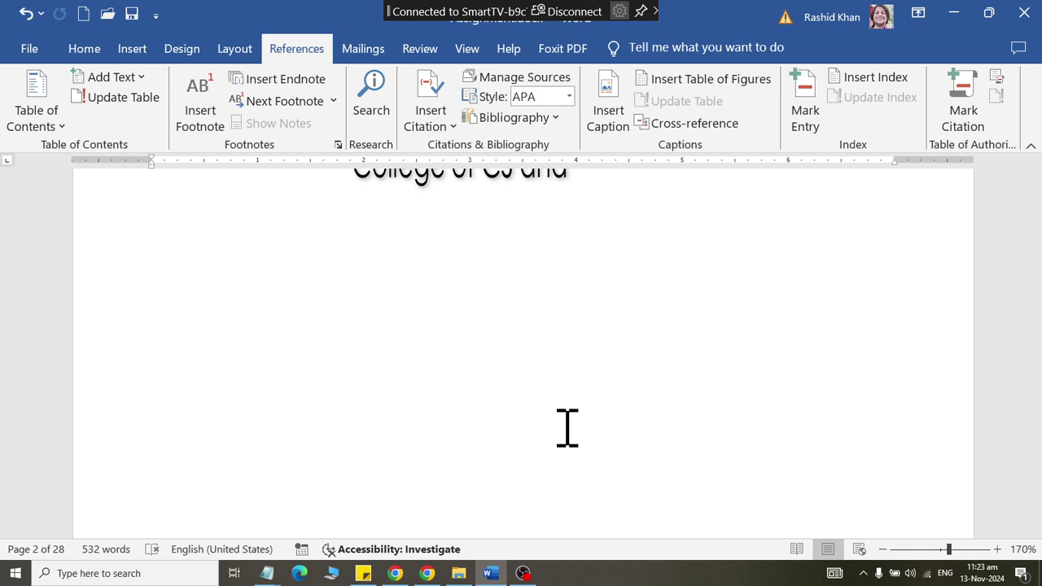
- Scroll down to the Greek alphabet table on page 2
scroll(593, 427, down, 5)
scroll(593, 427, down, 5)
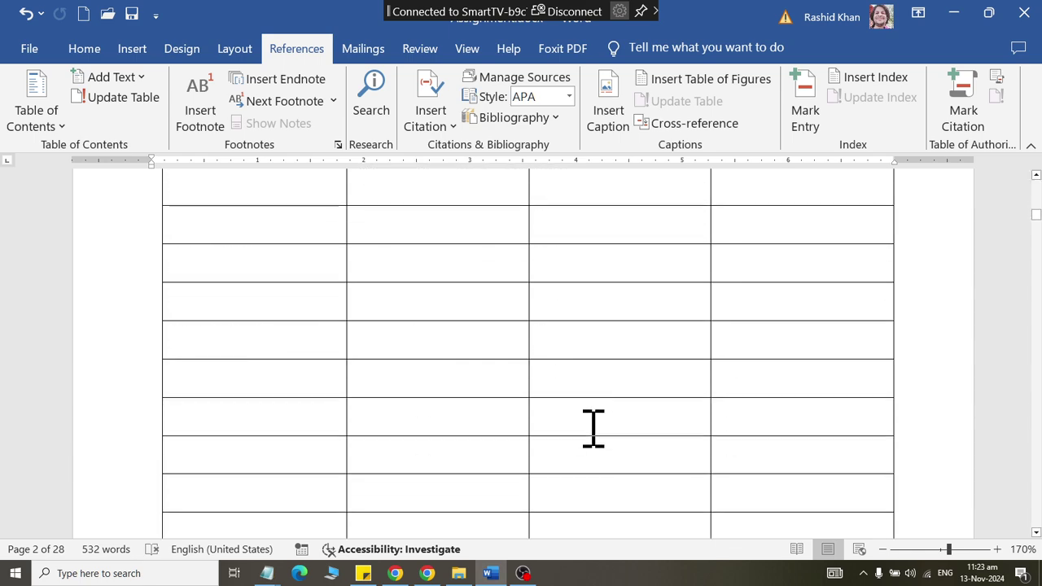
scroll(592, 428, down, 5)
scroll(593, 427, down, 5)
scroll(593, 427, down, 5)
scroll(593, 427, down, 5)
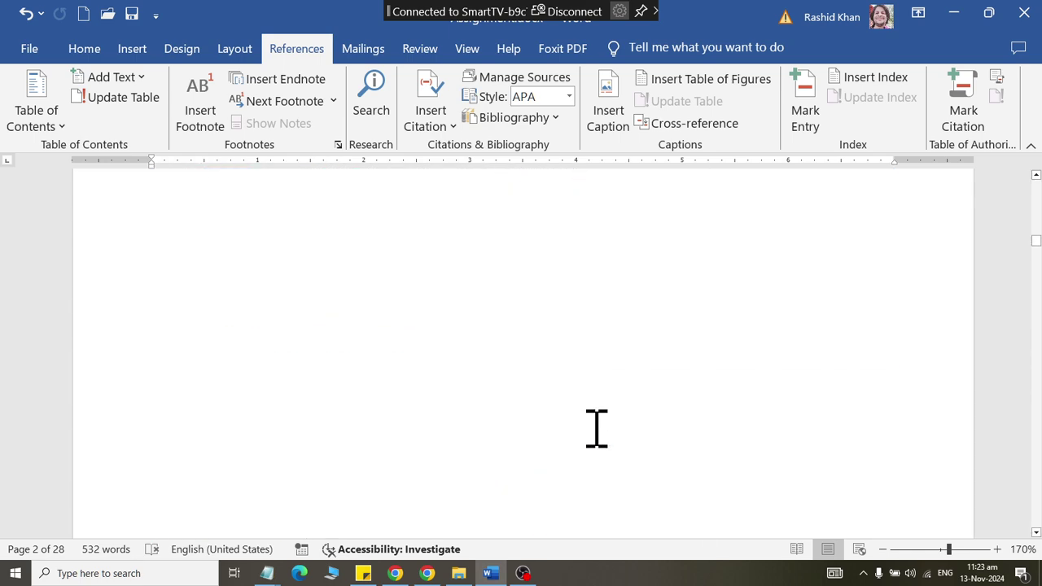
scroll(593, 427, down, 5)
scroll(594, 428, down, 5)
scroll(597, 428, up, 5)
scroll(599, 426, up, 2)
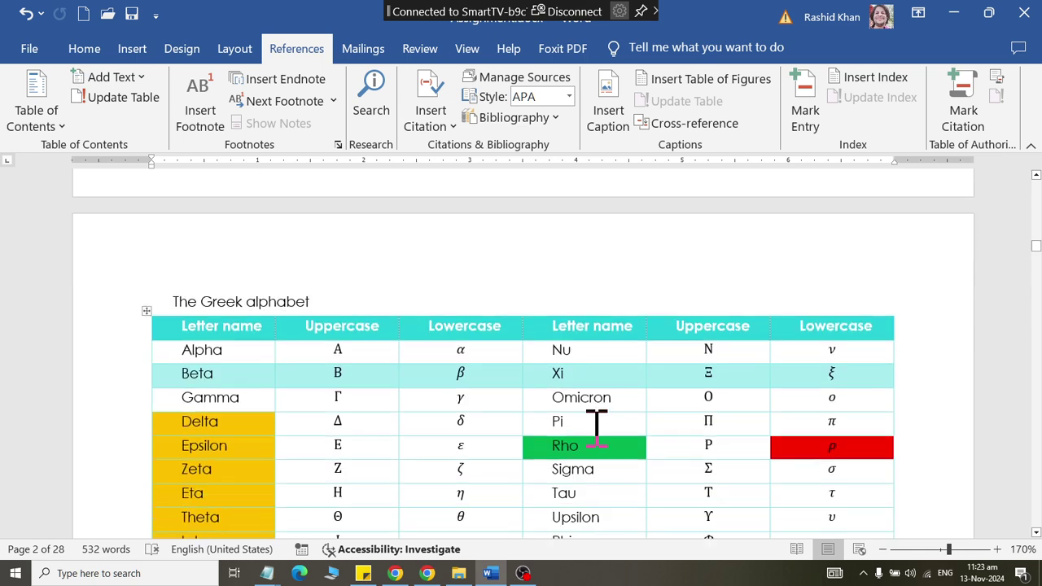
scroll(600, 426, down, 1)
- Add a bookmark named MondaySales at the Zeta entry of the Greek alphabet table
click(222, 432)
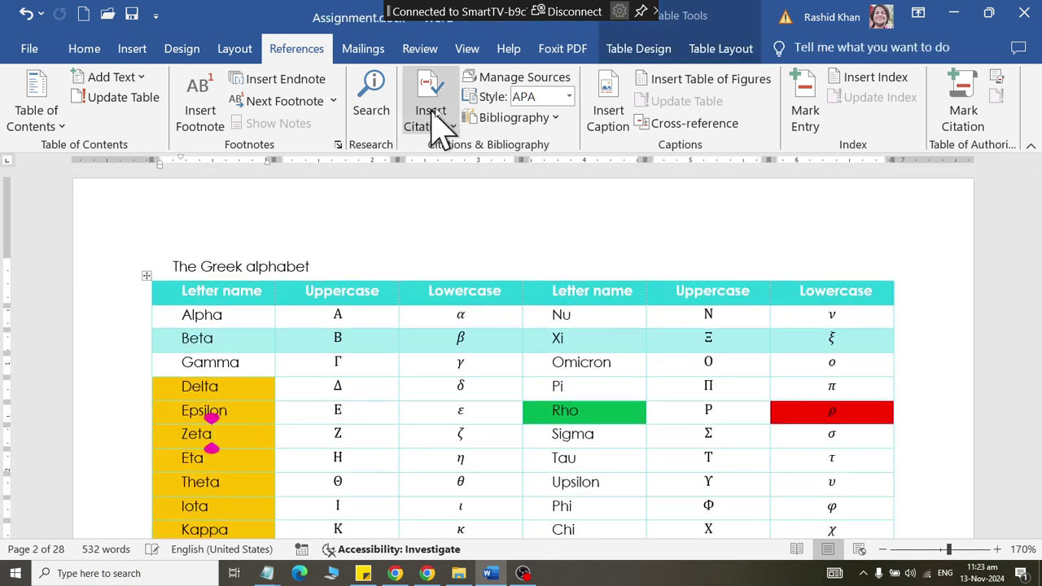
click(132, 49)
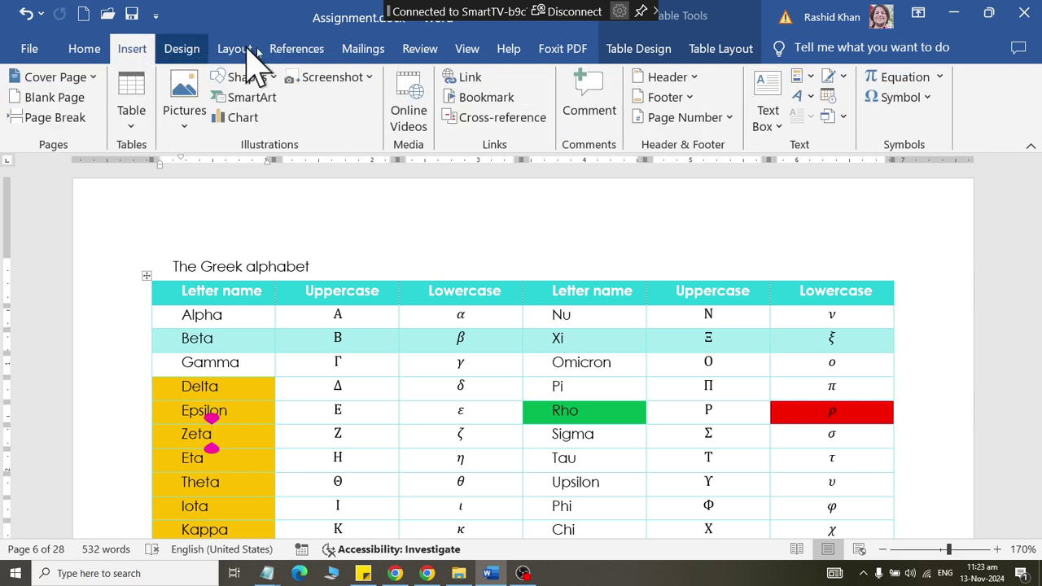
click(482, 98)
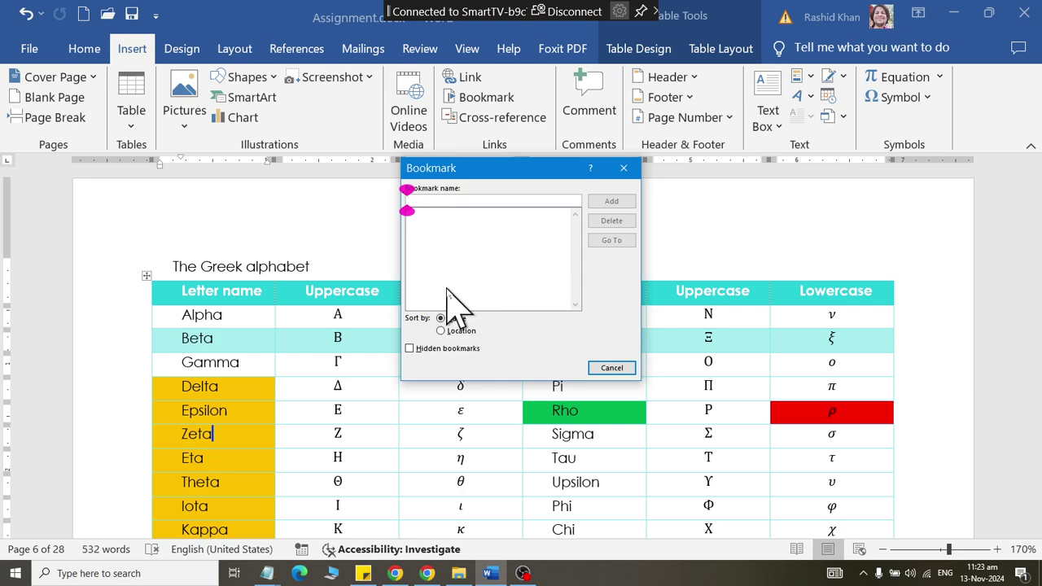
text(Monday)
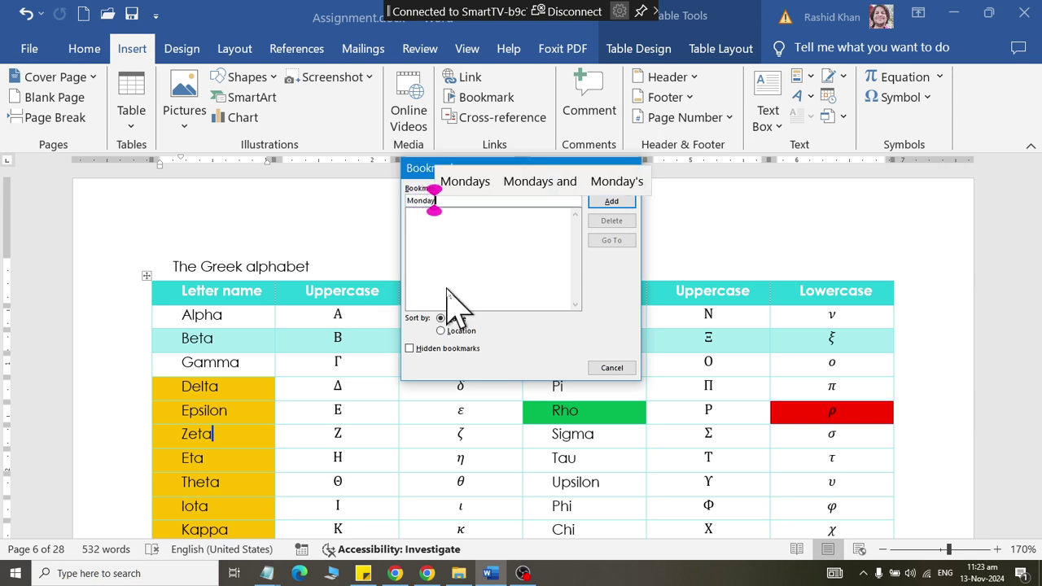
text(Sales)
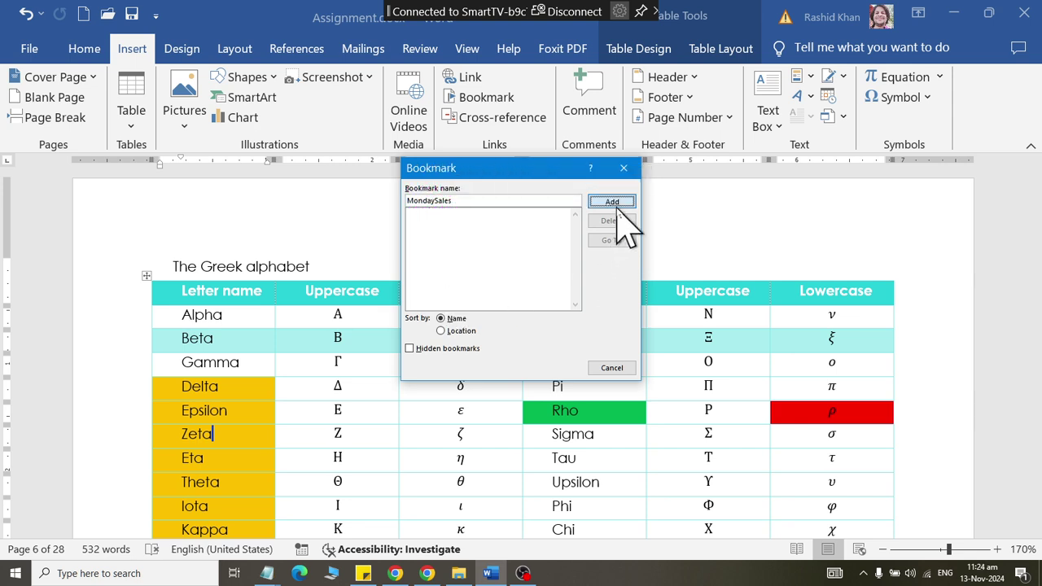
click(616, 205)
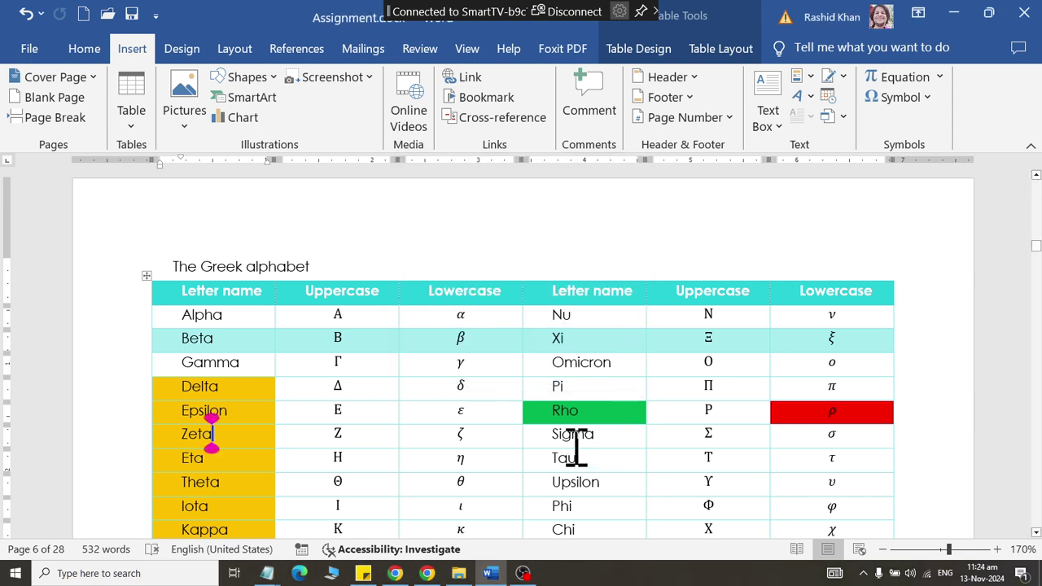
- Add a bookmark named 'Mychecklist' on the COMPING CHECK LIST table
scroll(576, 448, down, 5)
scroll(602, 426, down, 3)
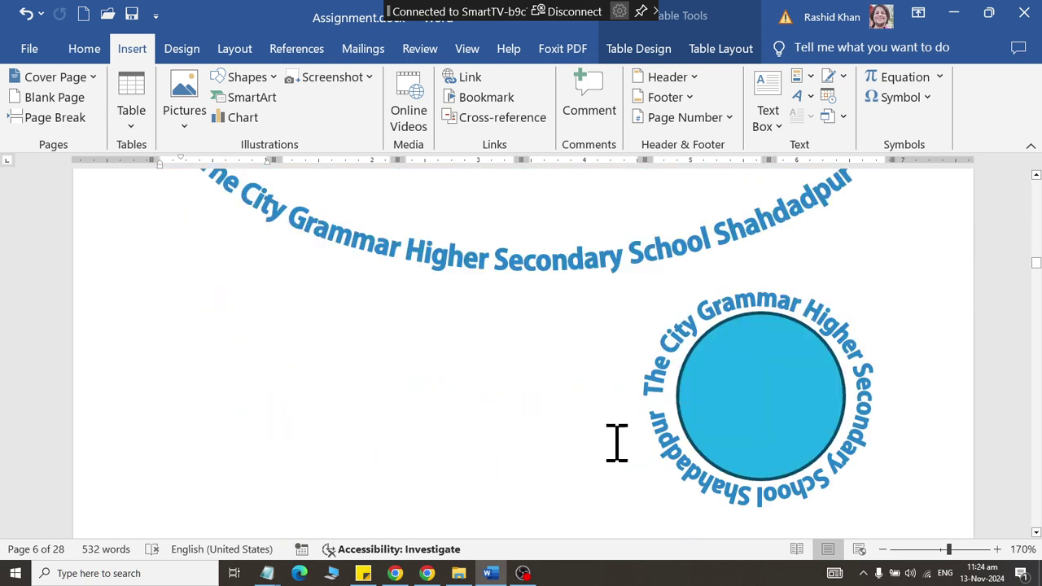
scroll(616, 444, down, 3)
scroll(617, 429, down, 2)
scroll(616, 498, down, 3)
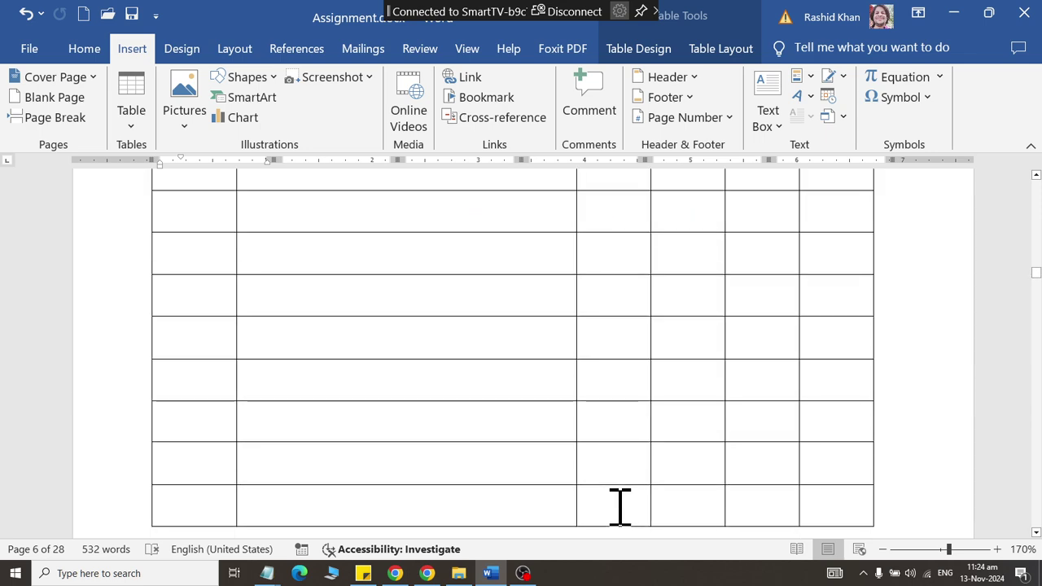
scroll(616, 498, down, 3)
scroll(621, 493, down, 3)
scroll(620, 493, down, 3)
scroll(530, 391, up, 2)
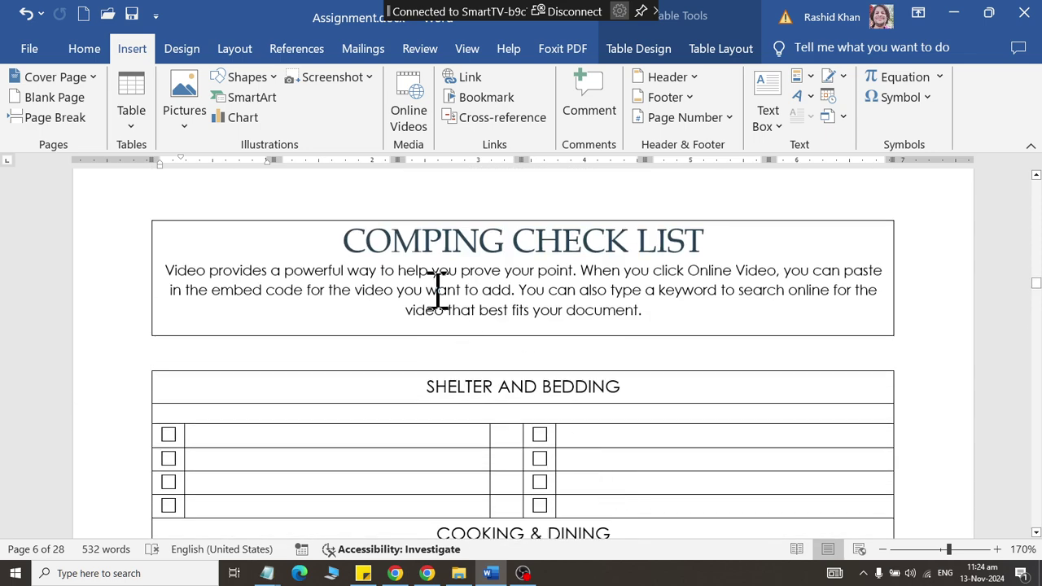
click(493, 97)
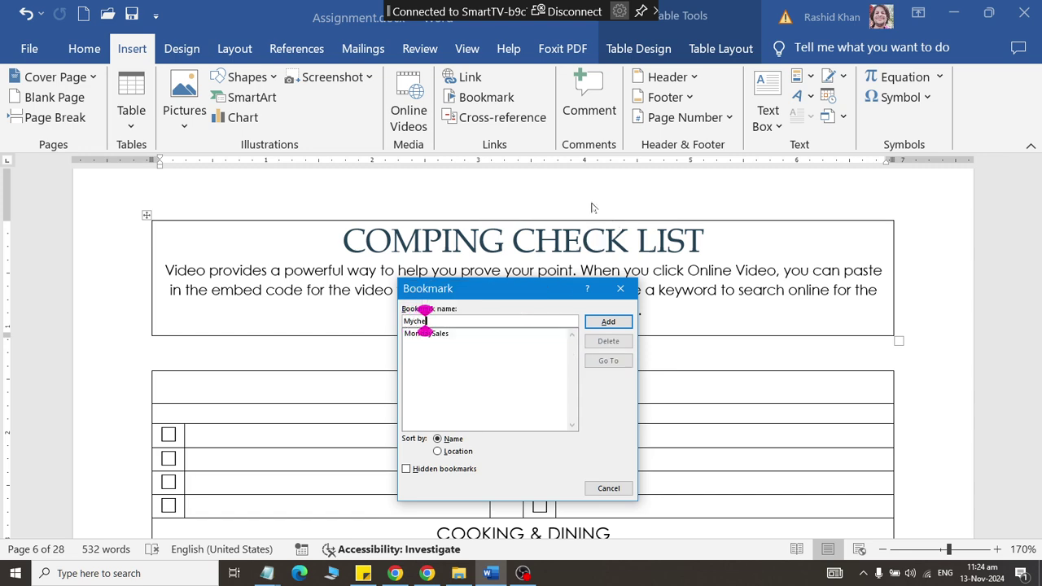
text(Mychecklist)
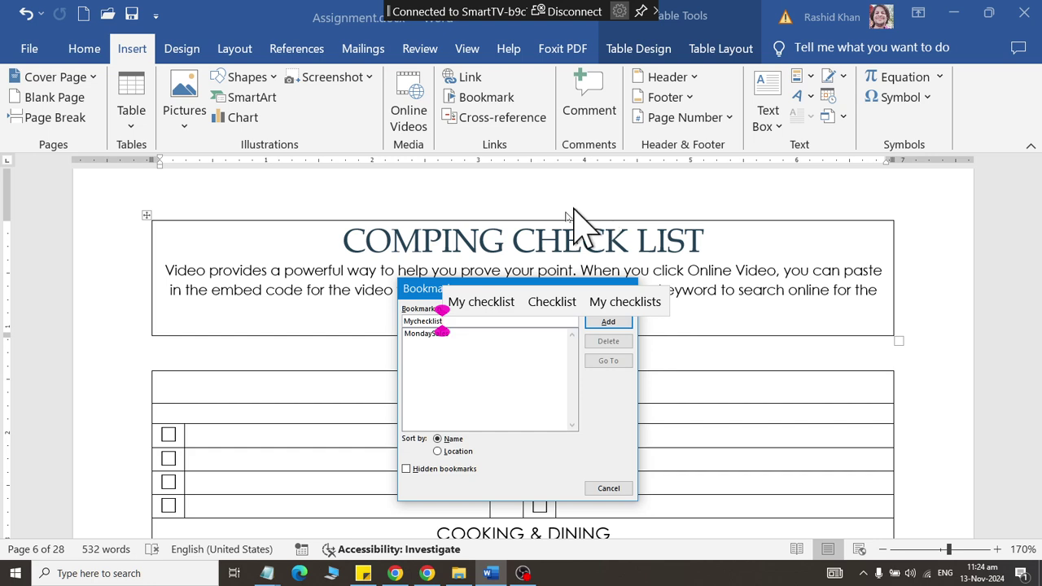
click(616, 322)
- Save the document
scroll(389, 353, up, 5)
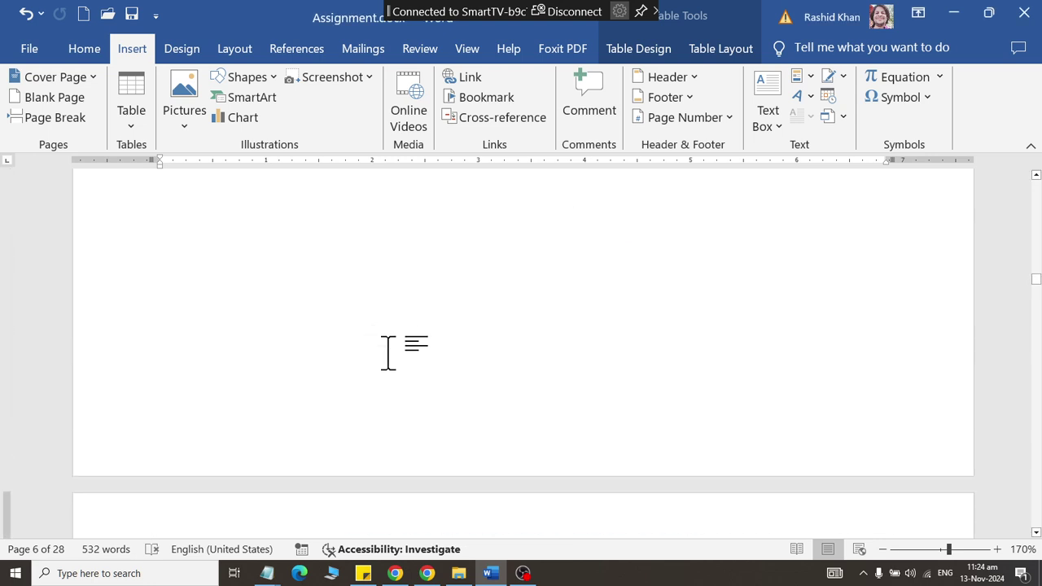
scroll(758, 374, up, 5)
key(ctrl+s)
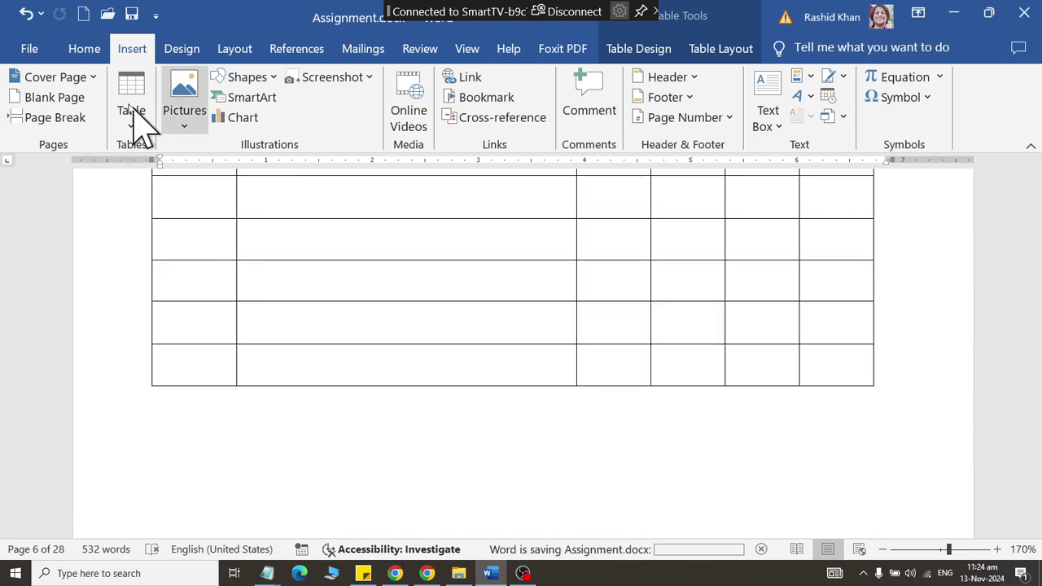
- Use Go To on the Mychecklist and MondaySales bookmarks to confirm they reach their tables
drag(1036, 280, 1035, 175)
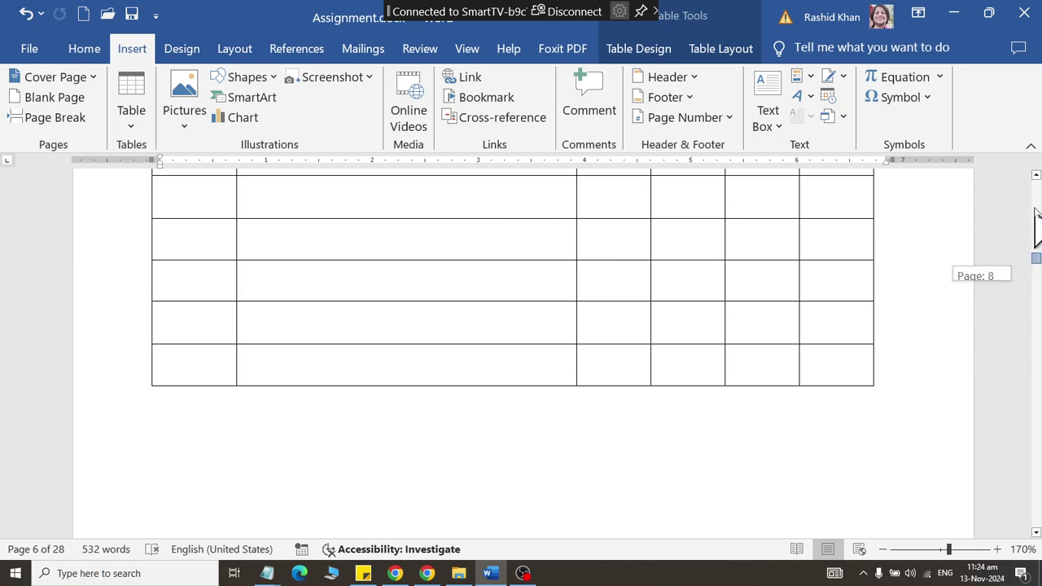
click(436, 324)
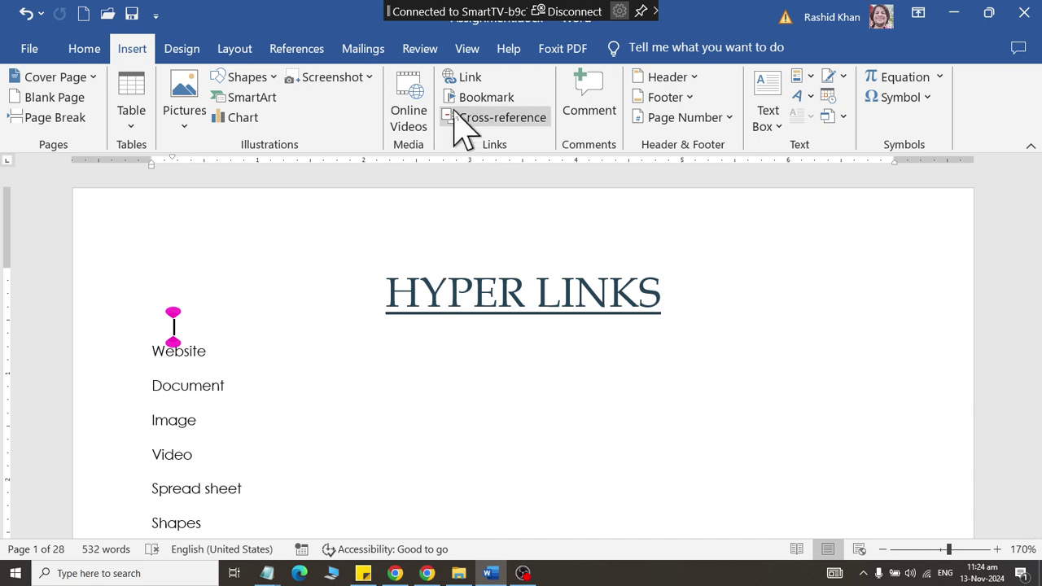
click(470, 100)
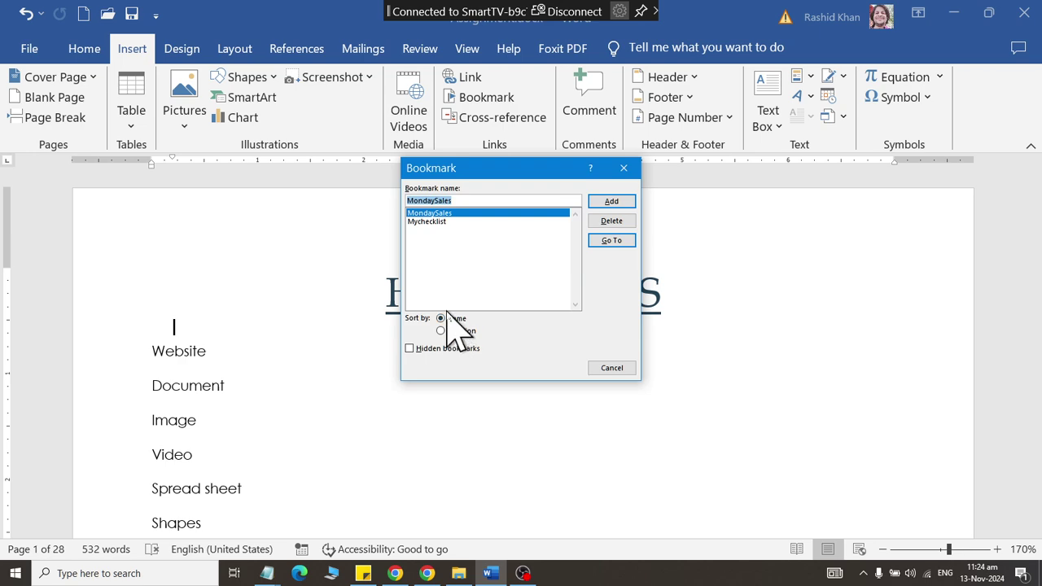
click(453, 223)
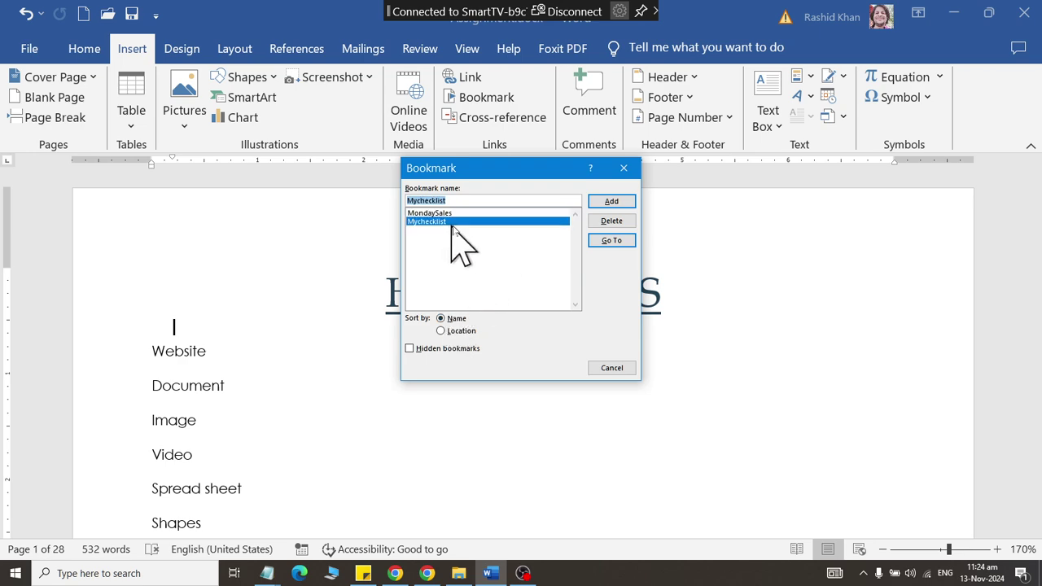
click(616, 241)
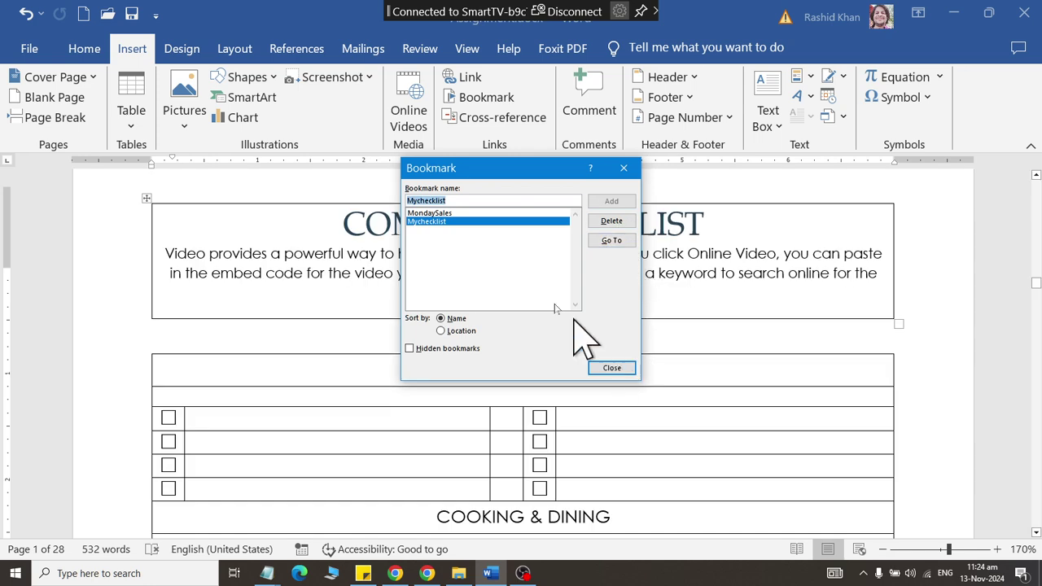
click(439, 213)
click(609, 237)
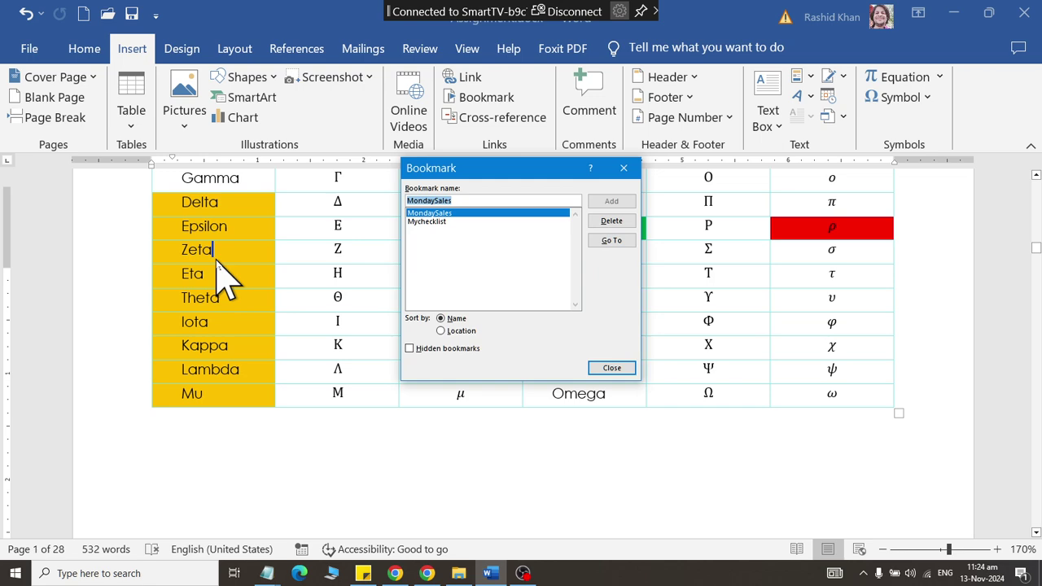
- Close the bookmark list and select the word Omega in the Greek alphabet table
click(623, 369)
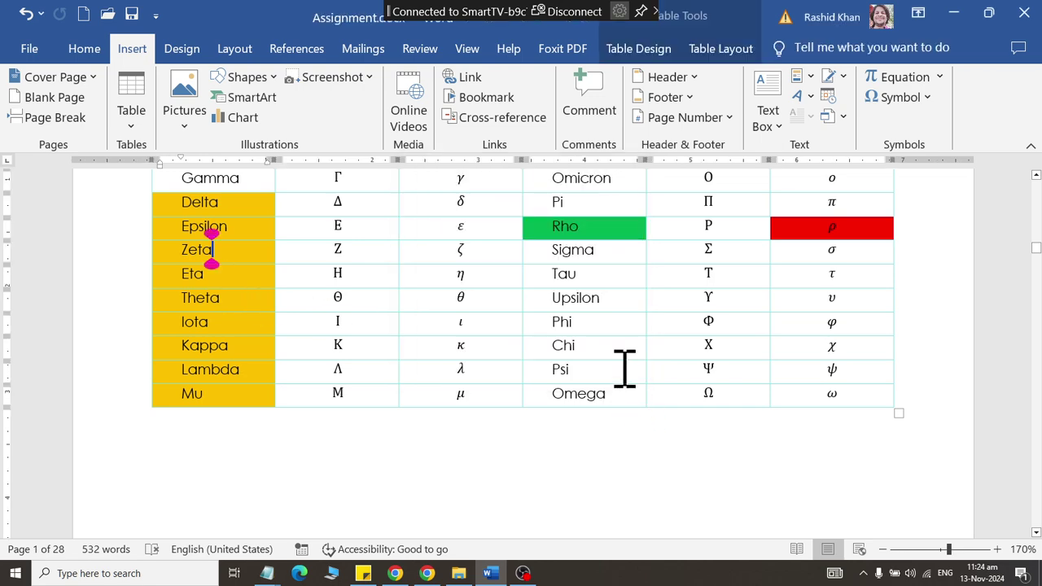
scroll(624, 368, down, 3)
scroll(625, 369, up, 1)
drag(551, 290, 617, 293)
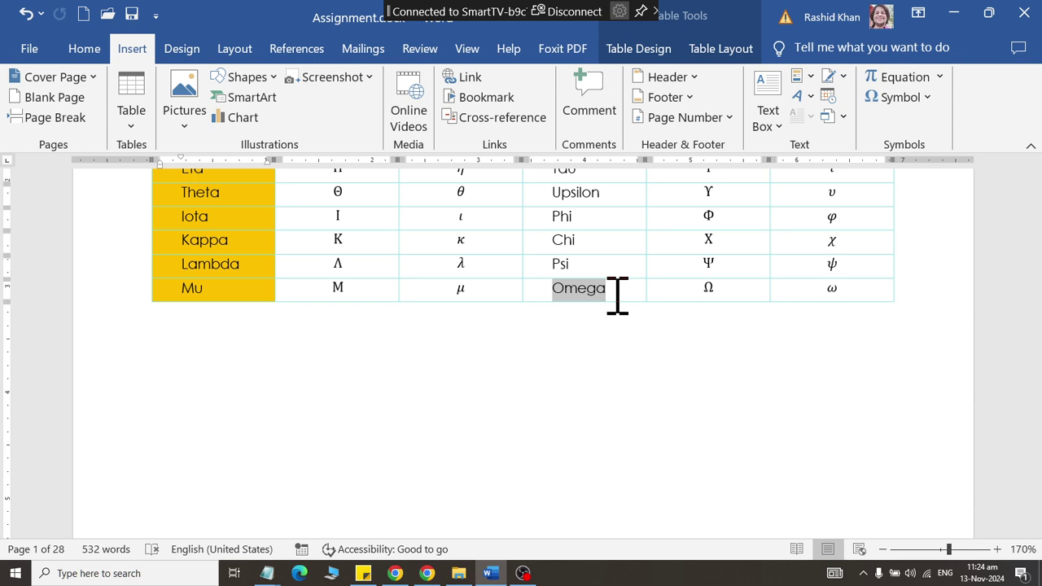
- Add a bookmark named 'OmegaError' on the selected word Omega
click(480, 96)
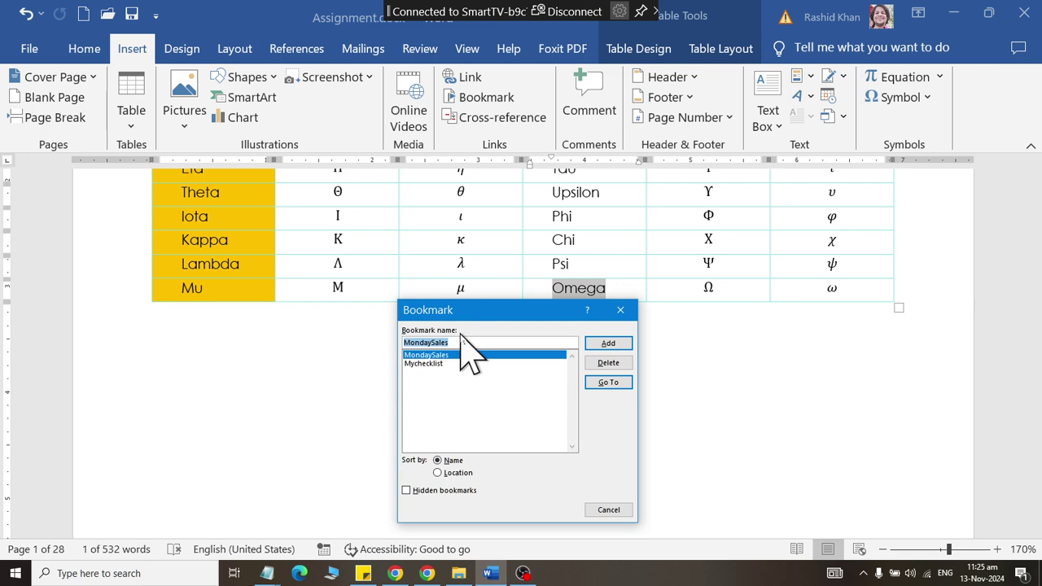
text(M)
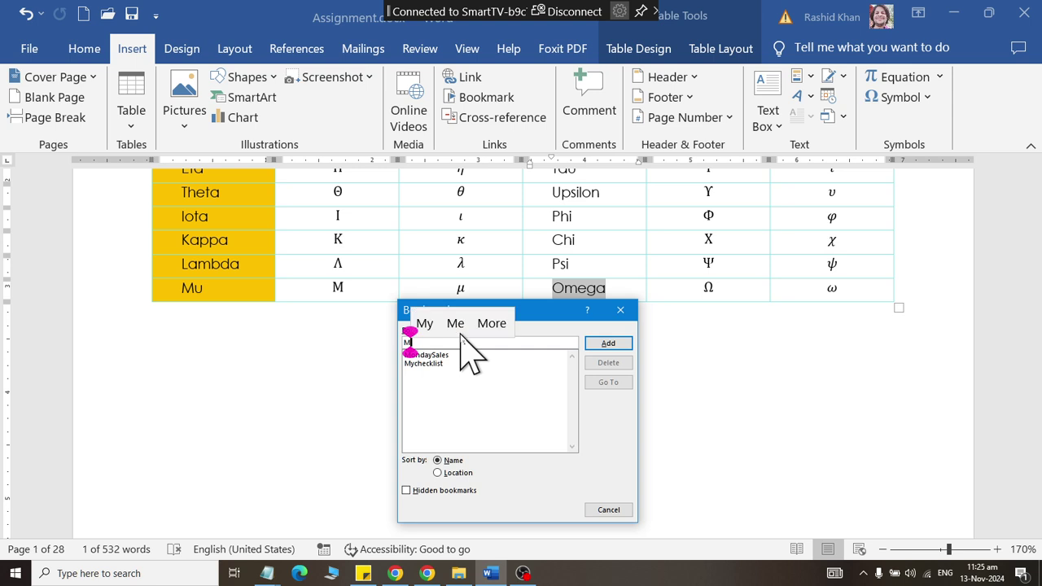
text(o)
key(BackSpace)
key(BackSpace)
text(Omeg)
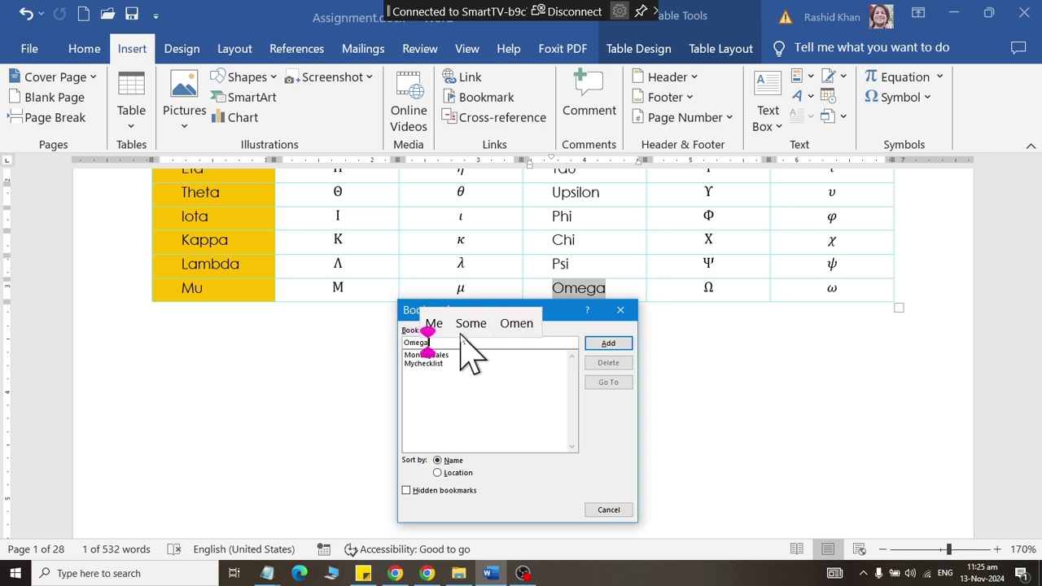
text(aE)
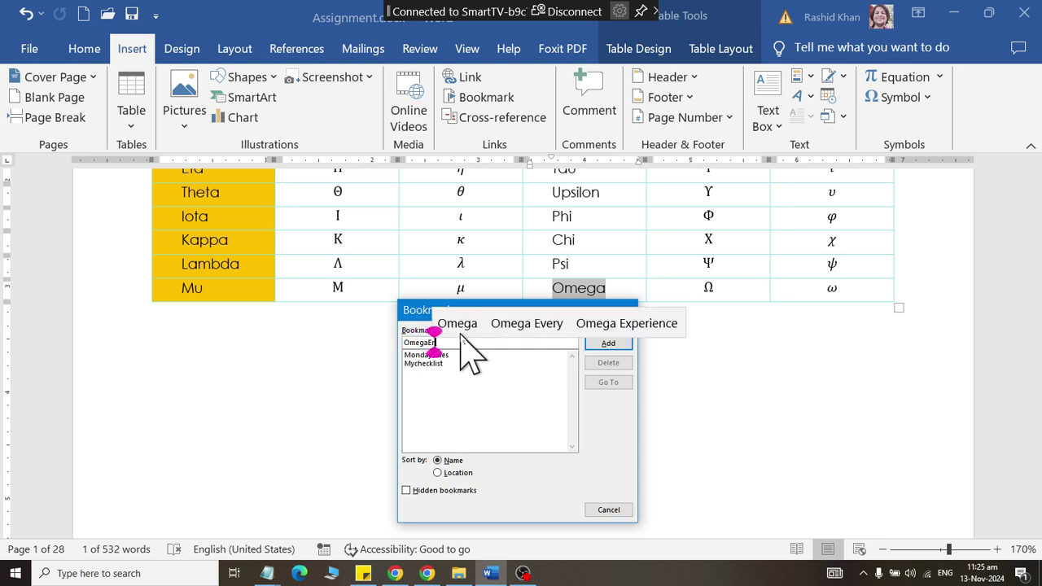
text(rror)
click(622, 344)
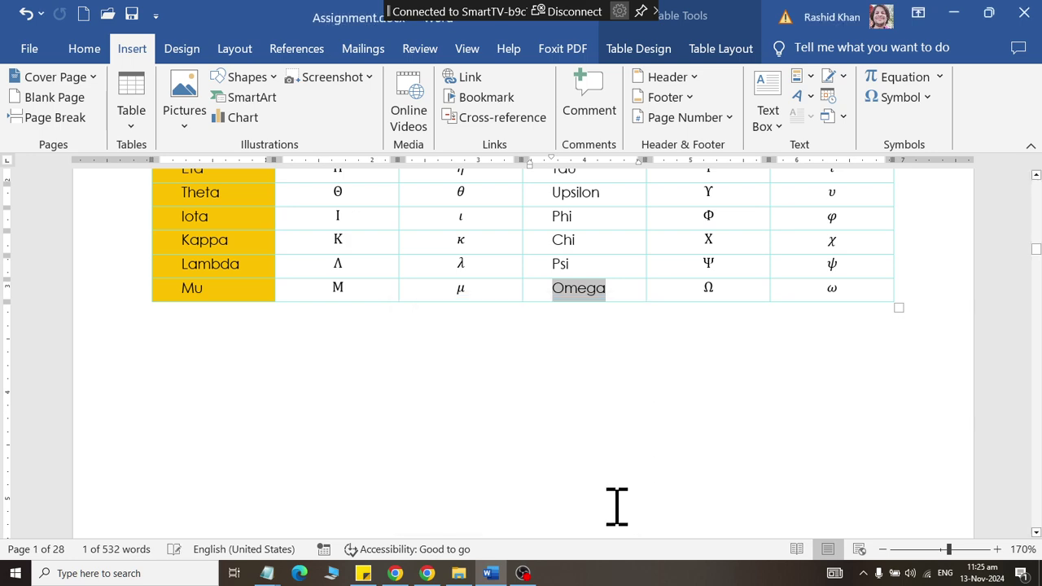
scroll(540, 465, up, 2)
scroll(540, 465, up, 2)
- Place the cursor in the HYPER LINKS title and save the document
drag(1039, 281, 1035, 197)
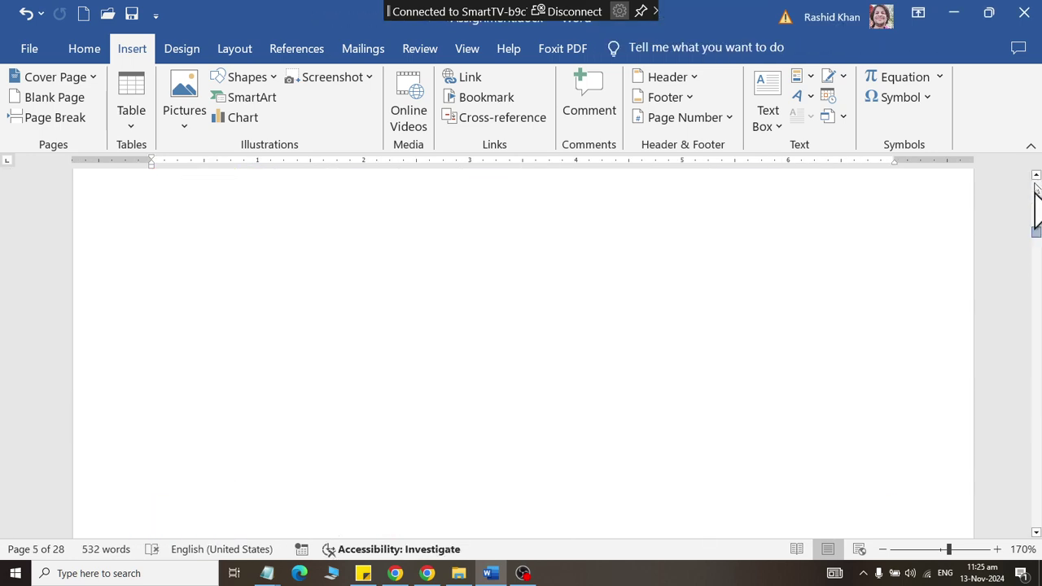
click(497, 293)
key(ctrl+s)
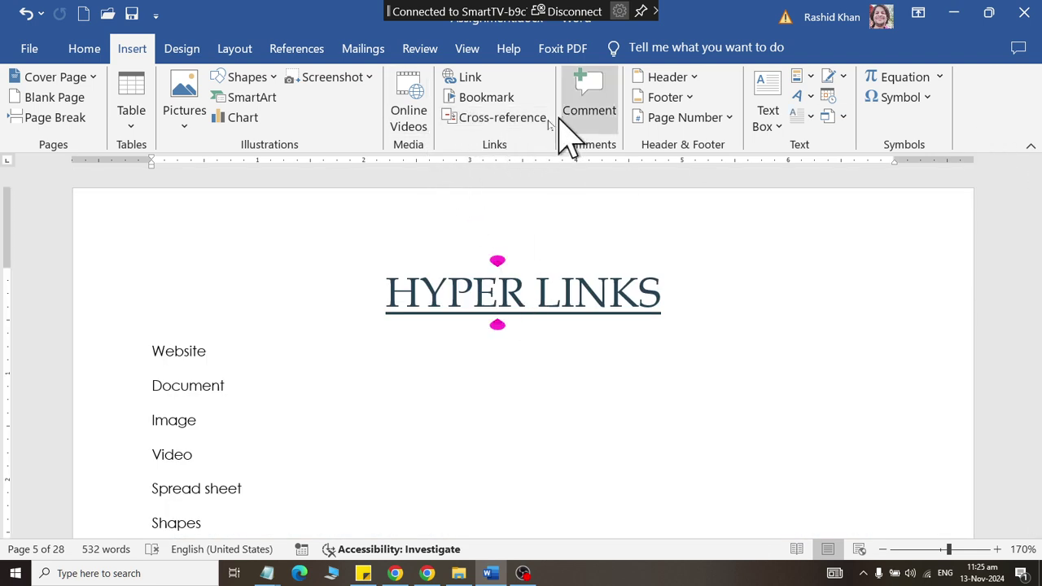
- Go to the OmegaError bookmark, review MondaySales and Mychecklist, then close the bookmark list
click(481, 100)
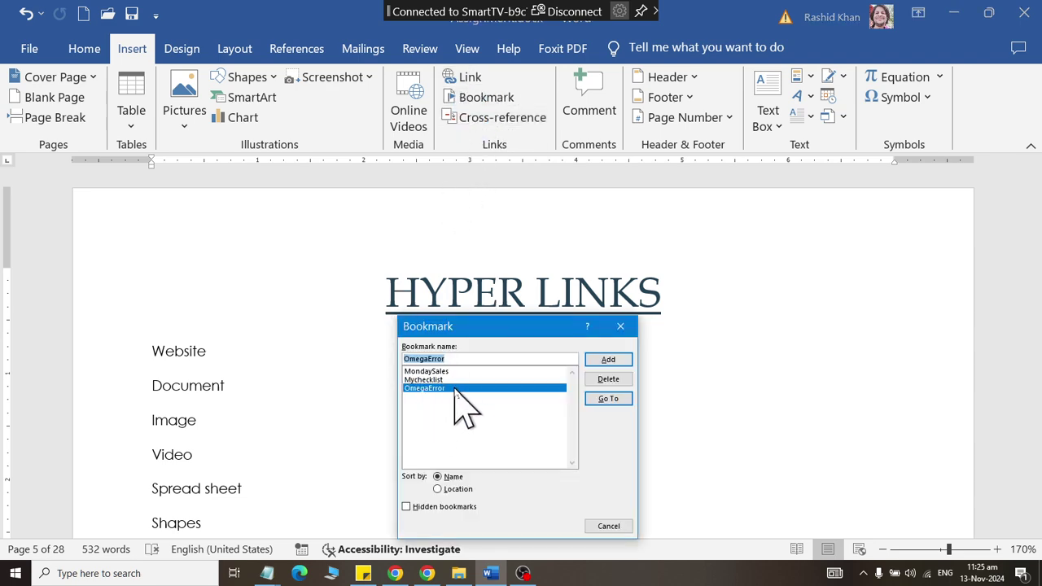
click(611, 399)
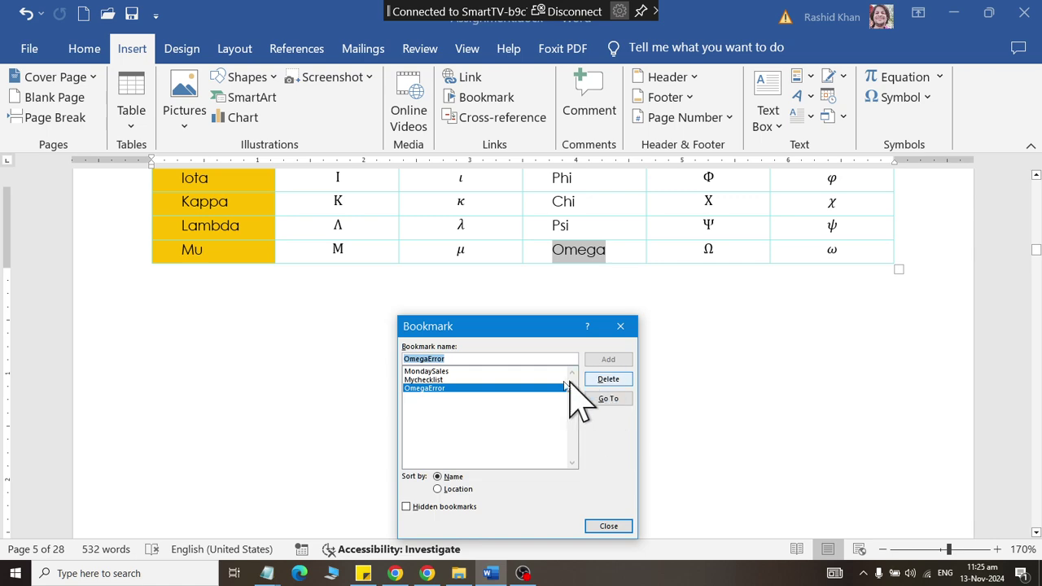
click(479, 371)
click(511, 380)
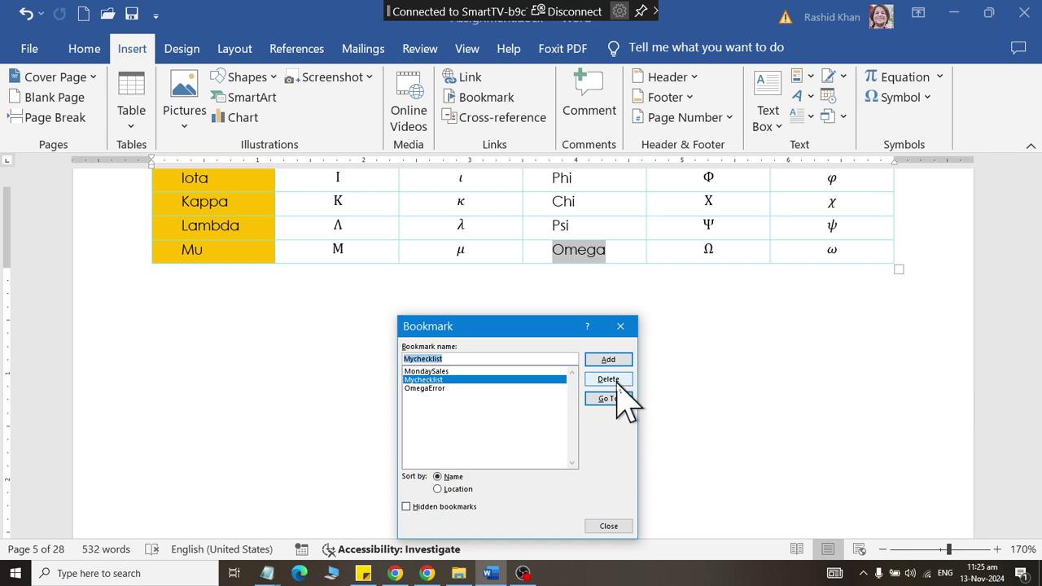
click(609, 526)
scroll(495, 412, up, 3)
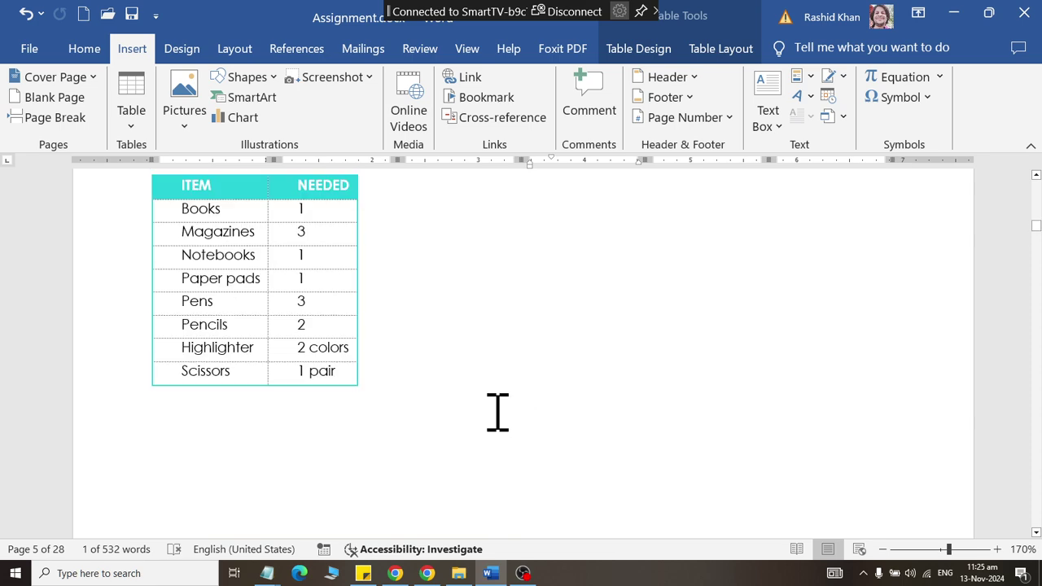
- Place the insertion point right after the word Graduate
scroll(498, 412, down, 1)
scroll(494, 409, up, 2)
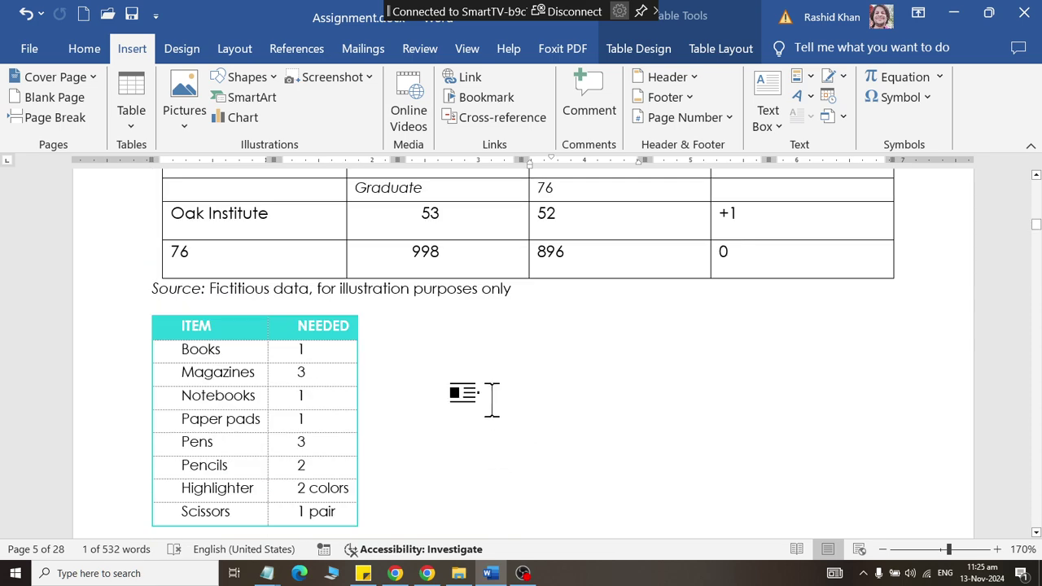
click(492, 399)
click(440, 185)
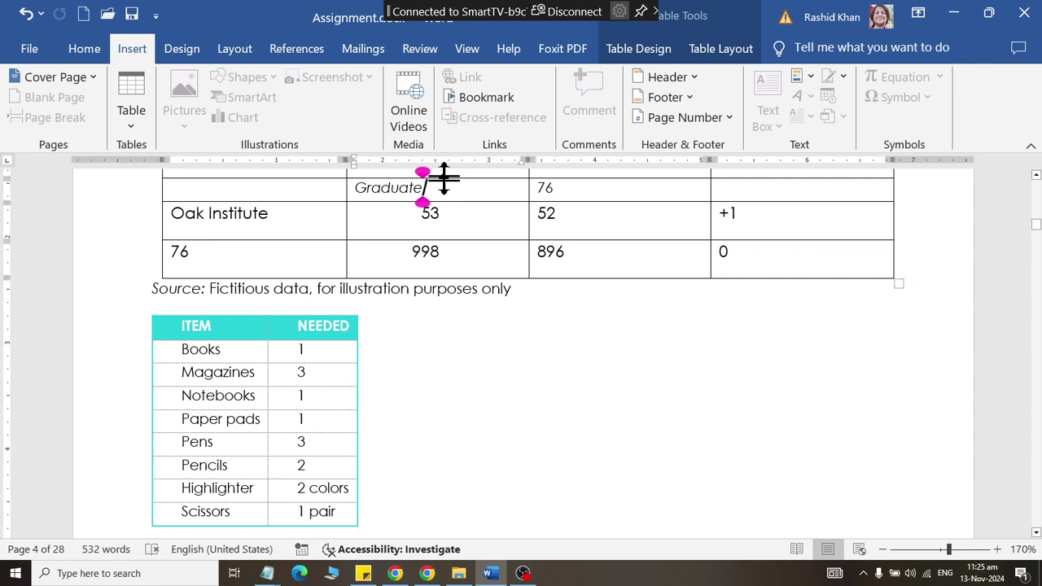
- Set a cross-reference to a Numbered item, inserting its paragraph number (no context)
click(491, 119)
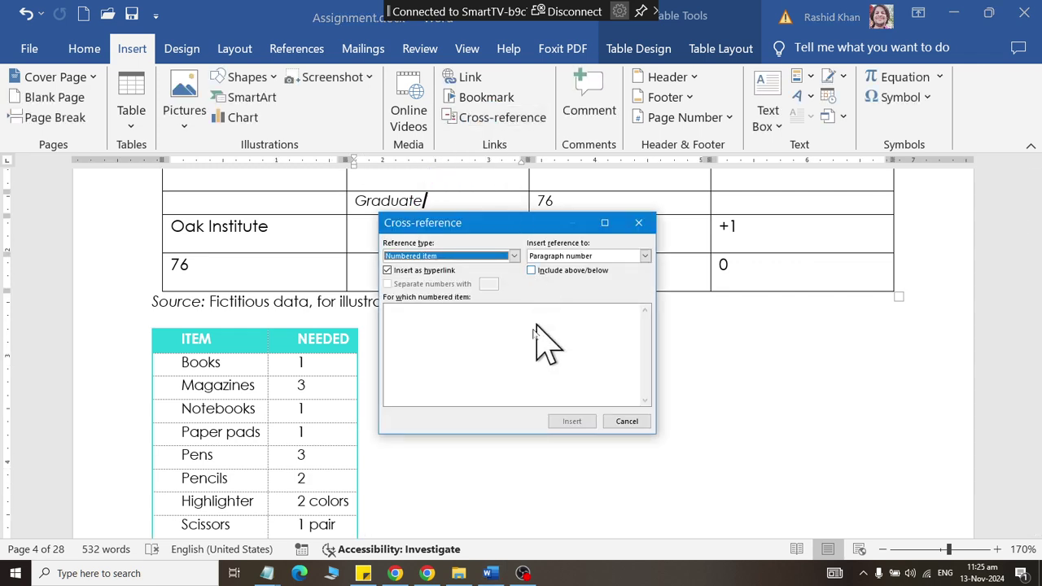
click(514, 255)
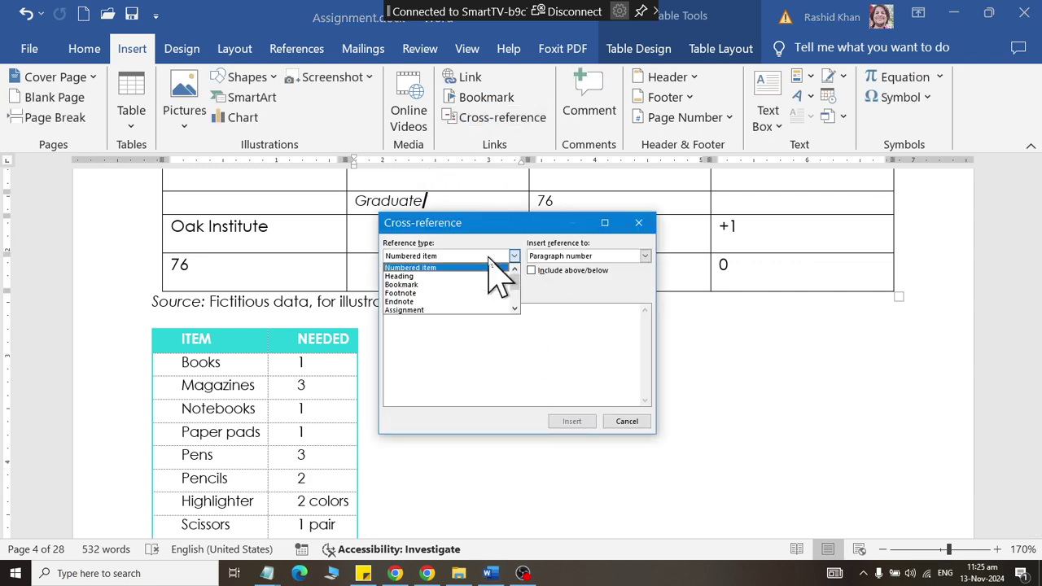
click(489, 259)
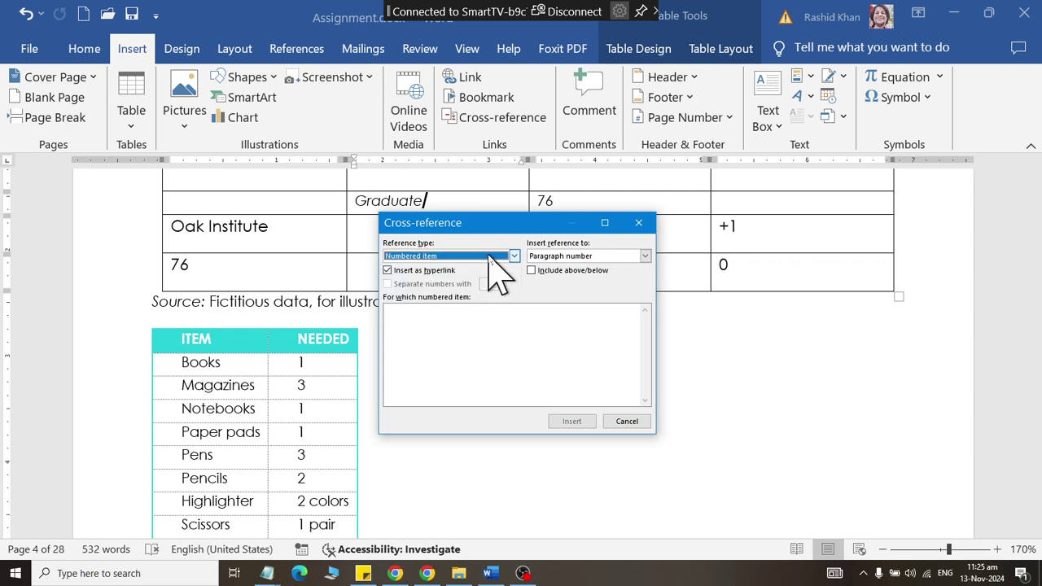
click(489, 258)
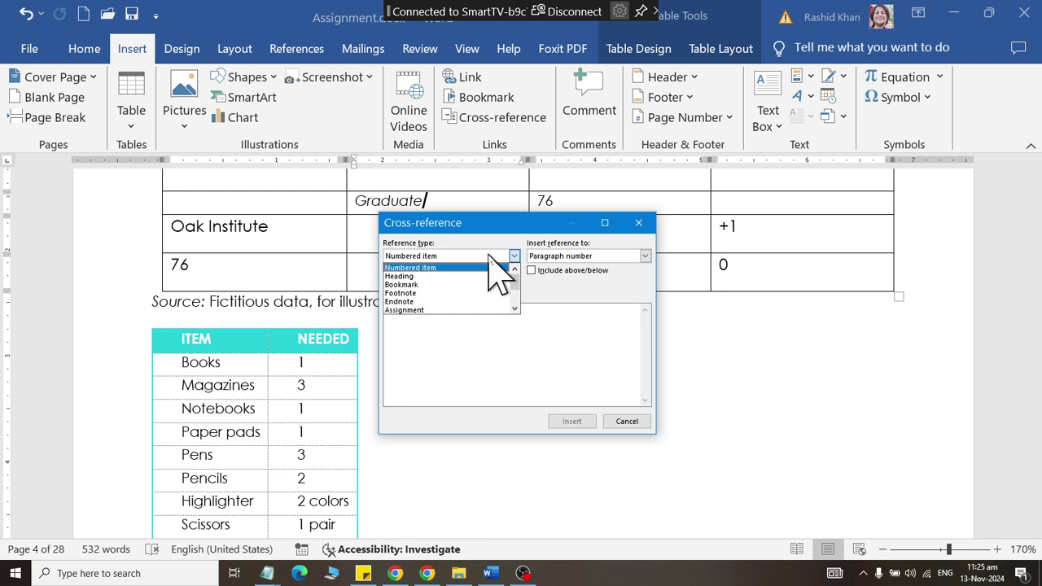
click(489, 258)
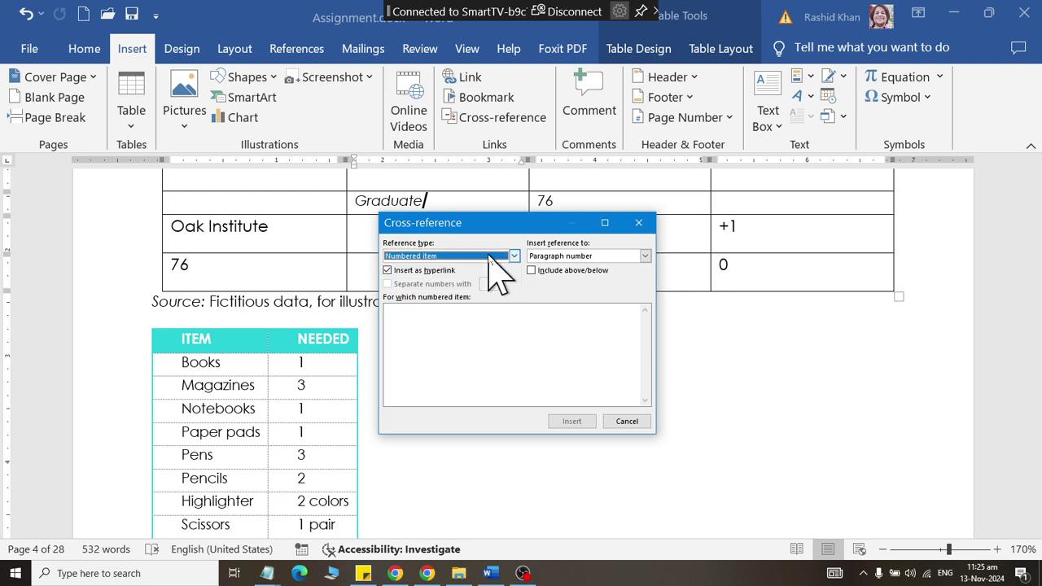
click(582, 257)
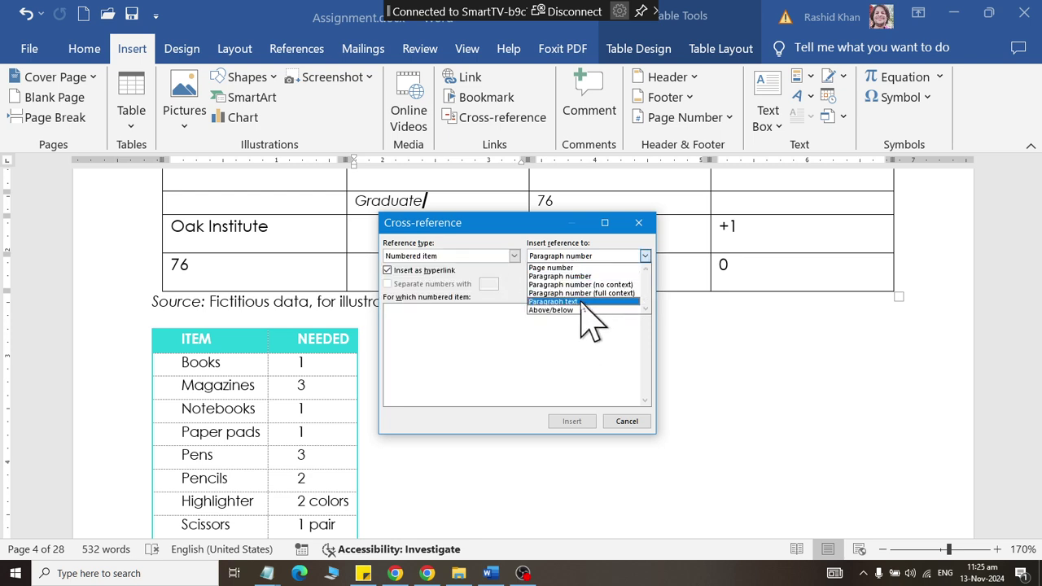
click(580, 285)
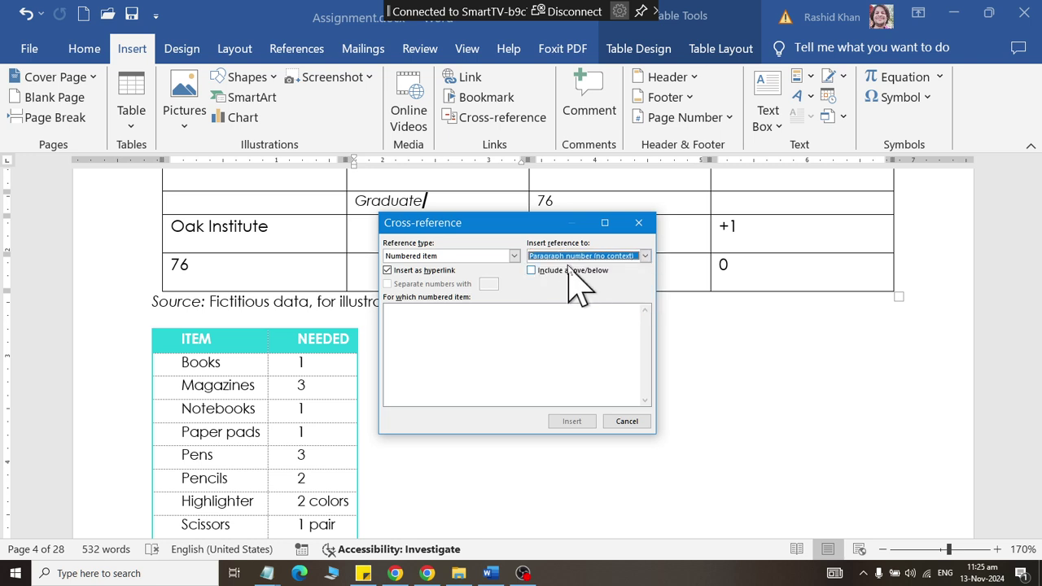